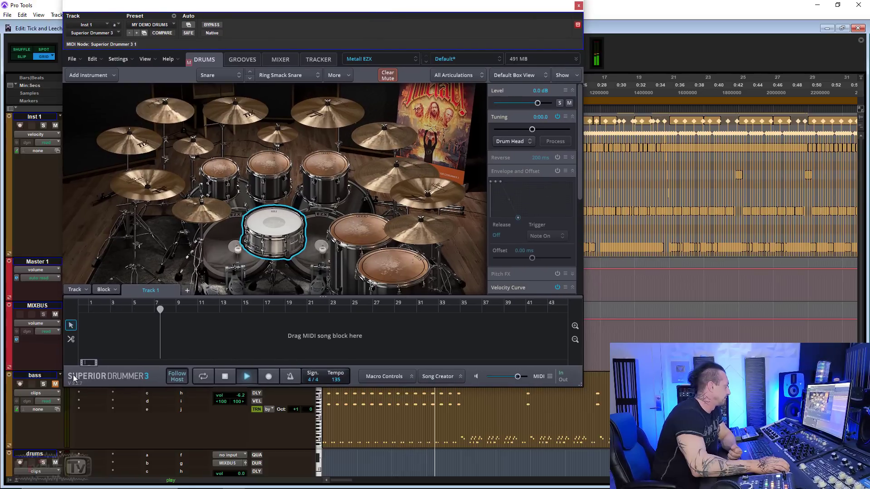
Compare playback with the bass track unmuted and muted again, and reposition the drum plug-in window.
click(56, 384)
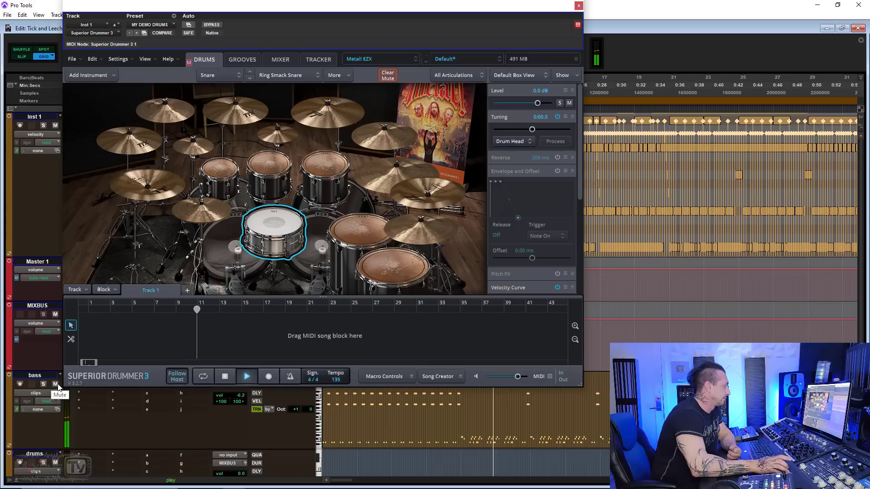
click(56, 384)
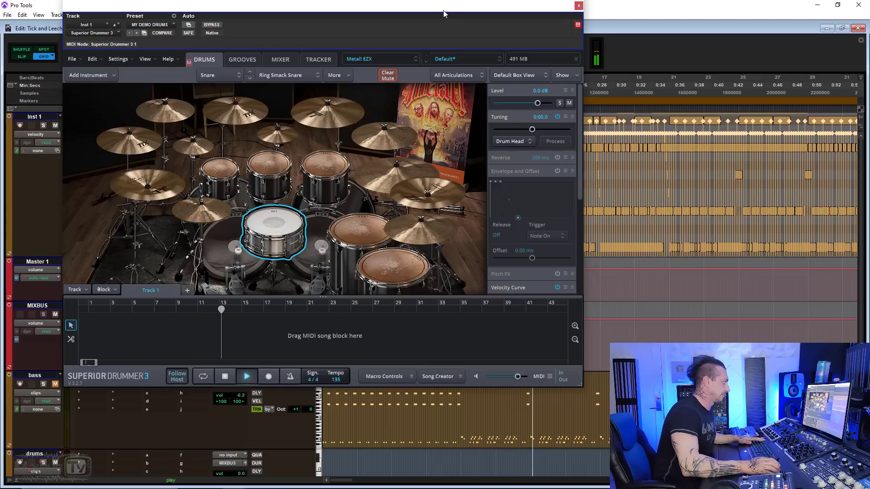
drag(443, 10, 413, 24)
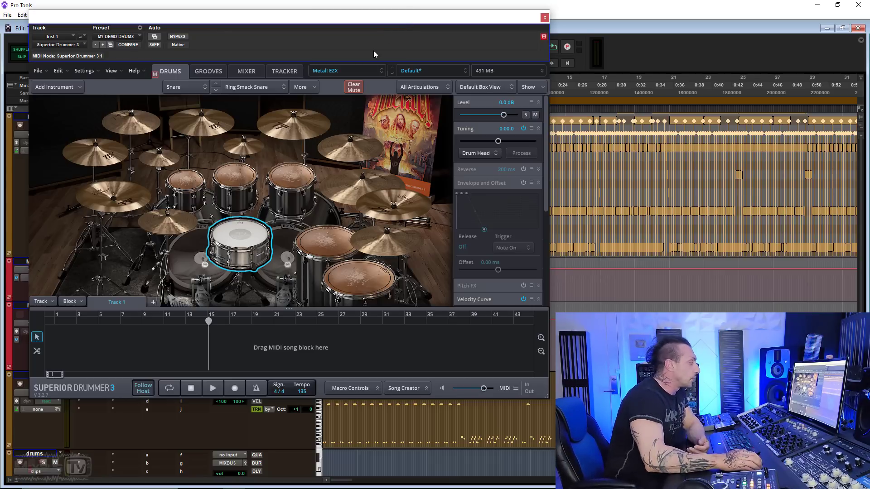
View the drum mixer's channels, go back to the drum kit view, and play a section of the song.
click(246, 71)
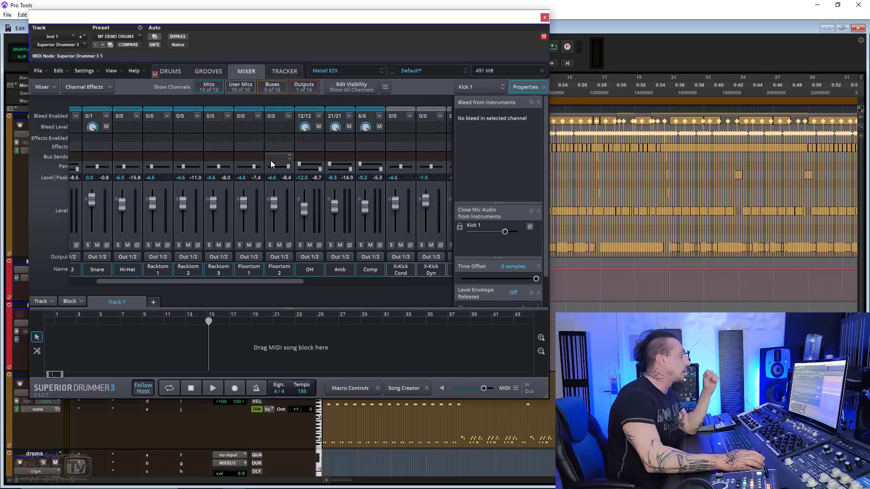
click(170, 71)
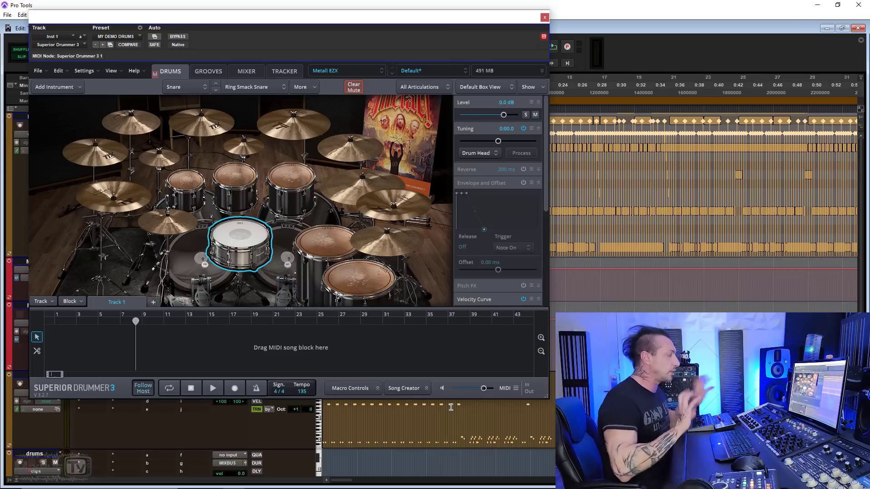
key(space)
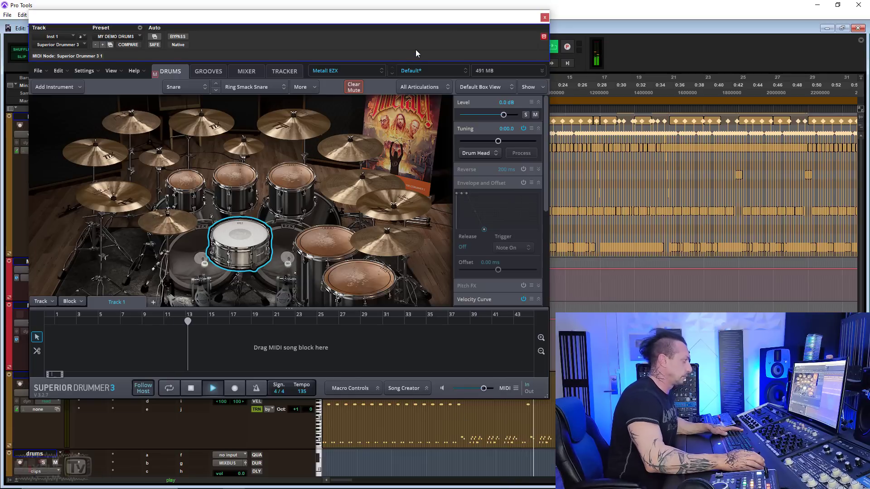
key(space)
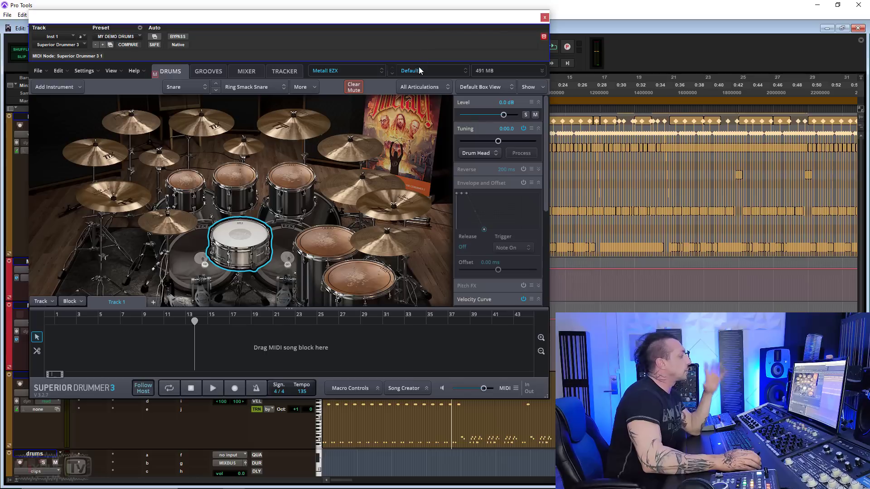
Select rack toms 1 and 3 and both floor toms in the kit one after another to see which instruments they use.
click(186, 183)
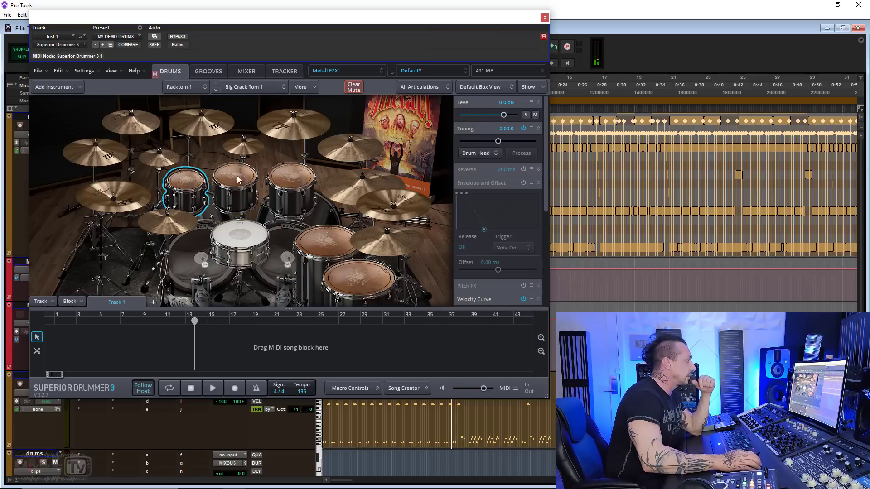
click(280, 178)
click(326, 242)
click(352, 280)
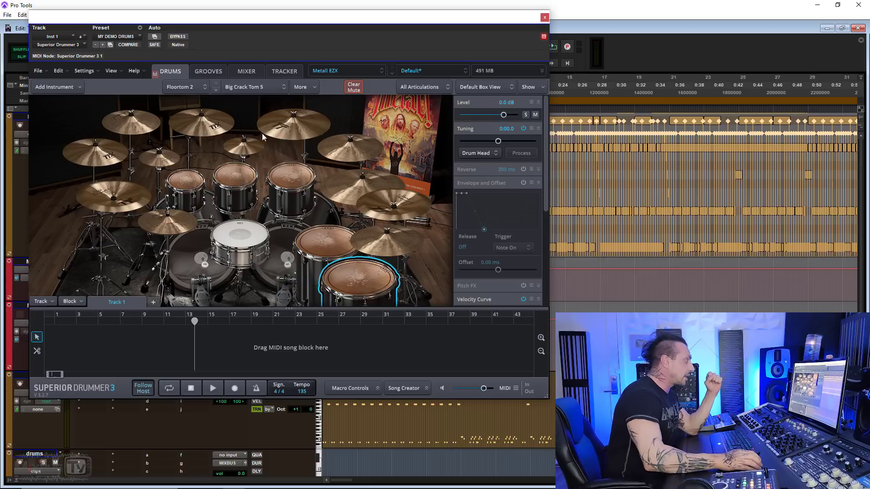
Select Kick 2, inspect the first two kicks in its stack, and play back the drum part.
click(278, 237)
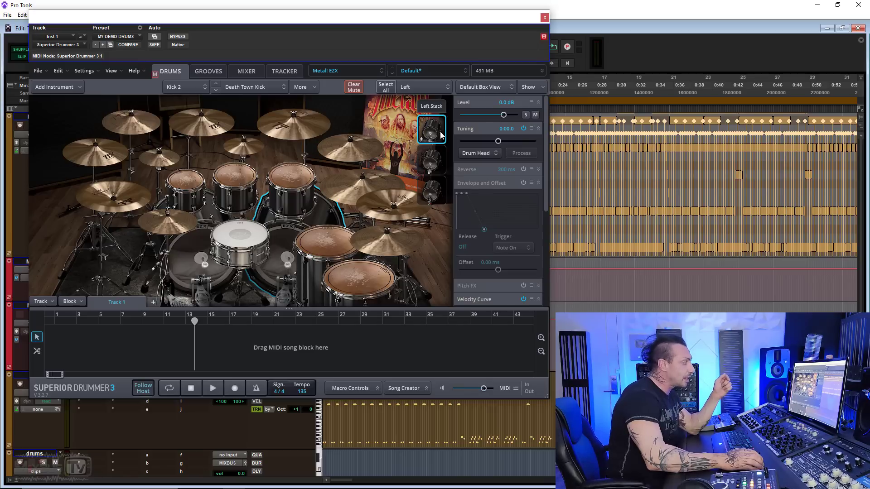
click(440, 155)
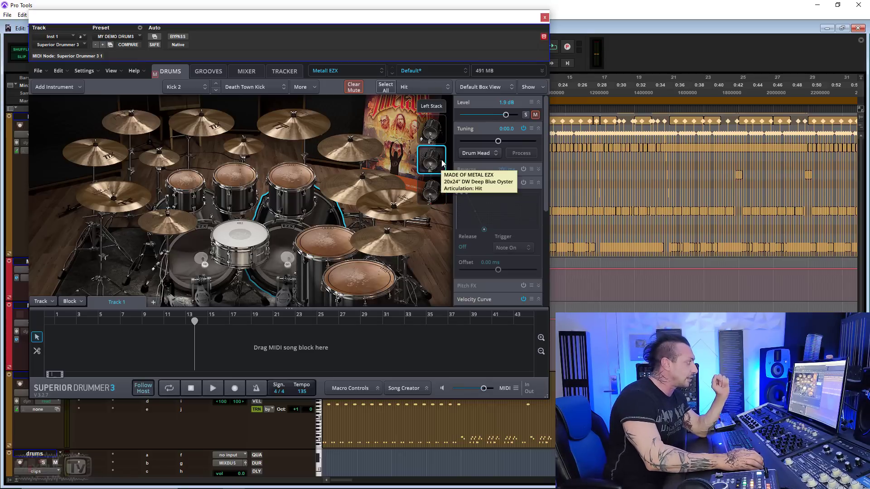
click(436, 136)
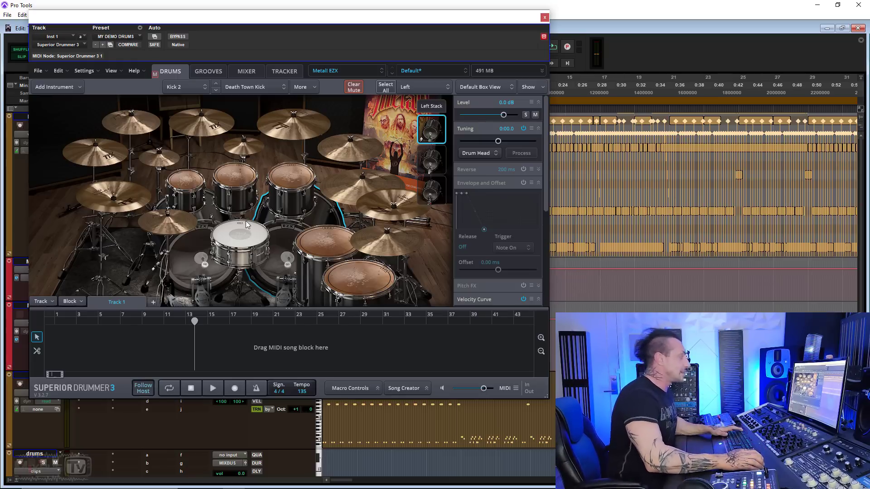
key(space)
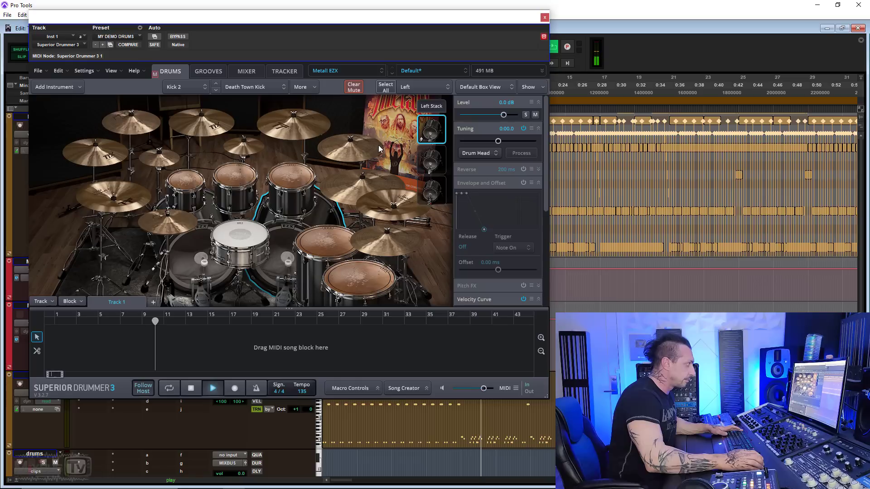
key(space)
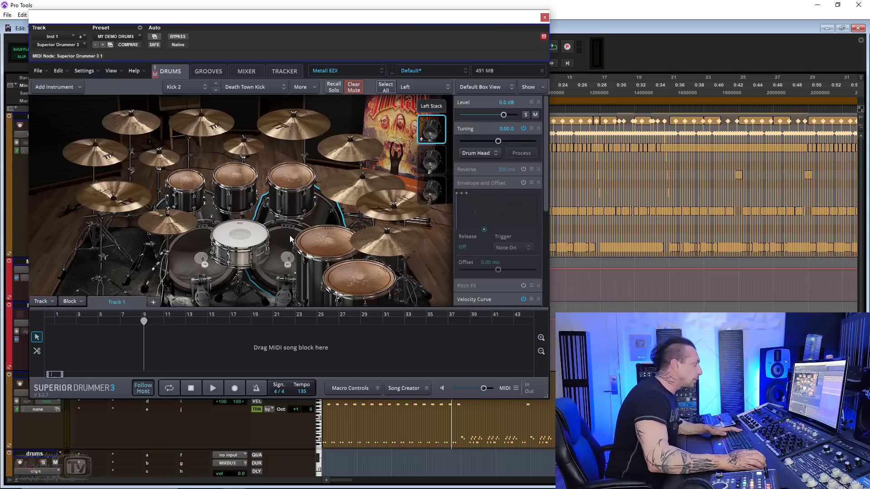
key(space)
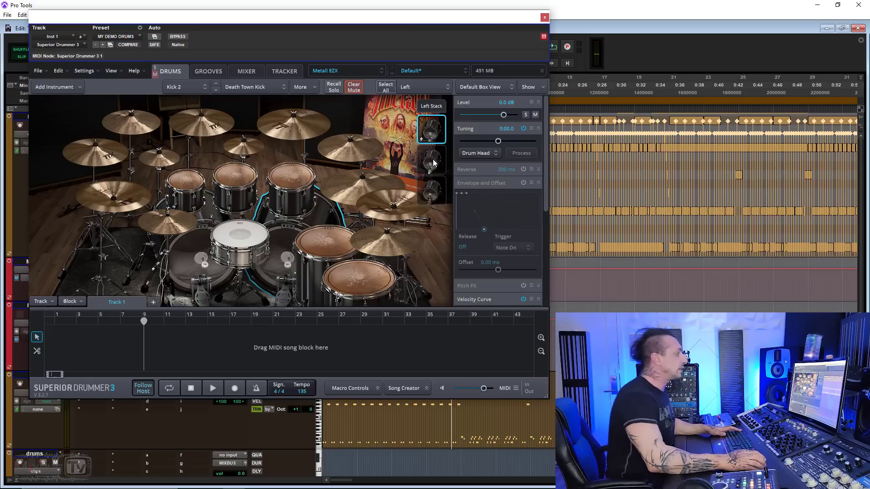
Unmute the 20x24" DW Deep Blue Oyster kick in the Kick 2 stack after checking which drum it uses.
click(434, 163)
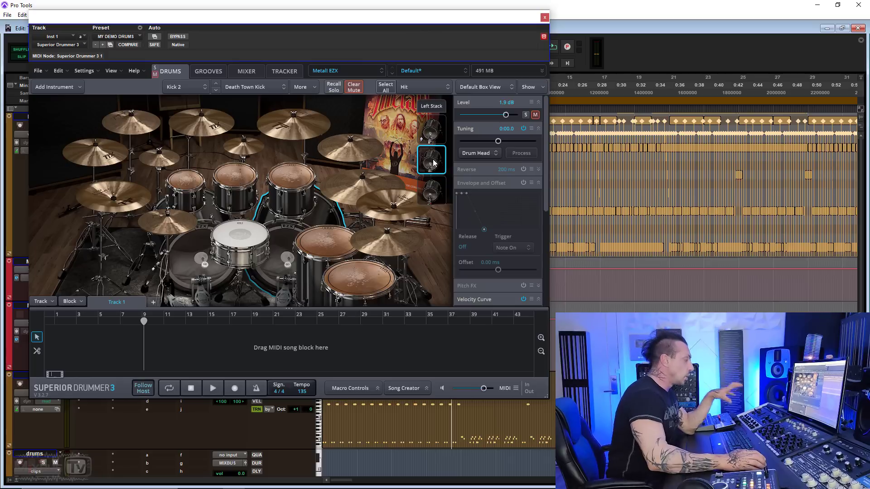
click(431, 130)
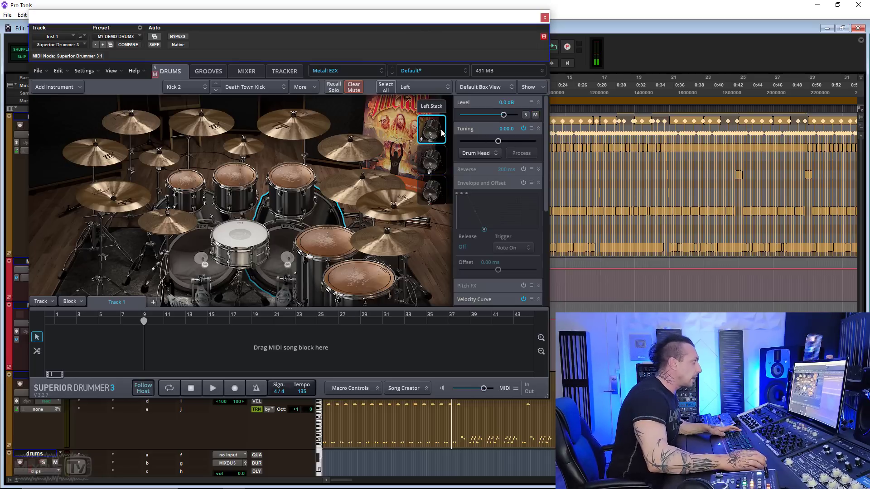
right_click(534, 116)
key(Escape)
click(427, 162)
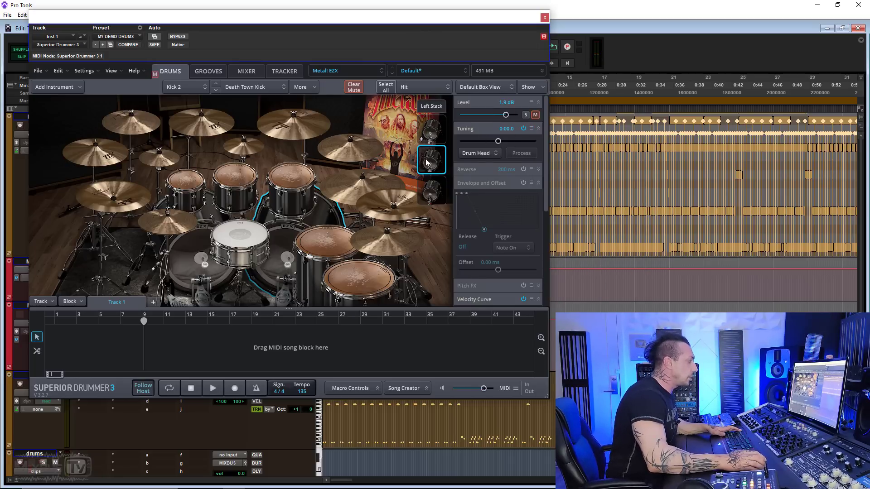
right_click(425, 159)
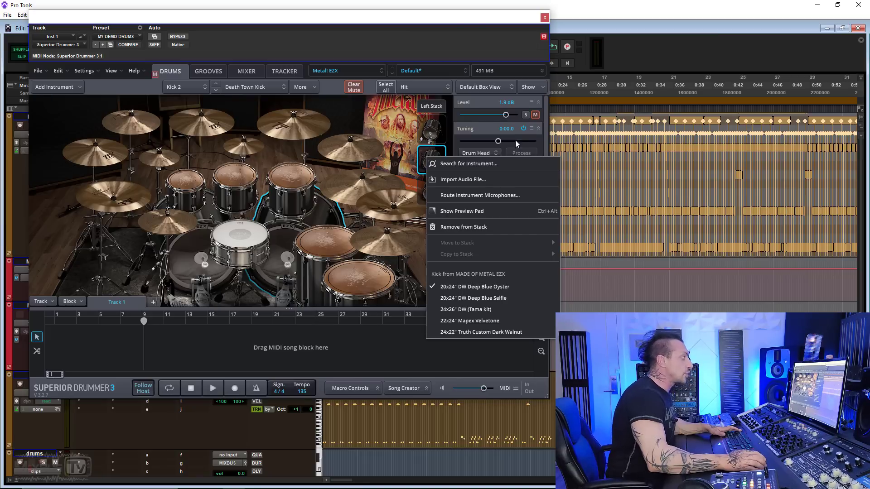
click(535, 116)
click(535, 115)
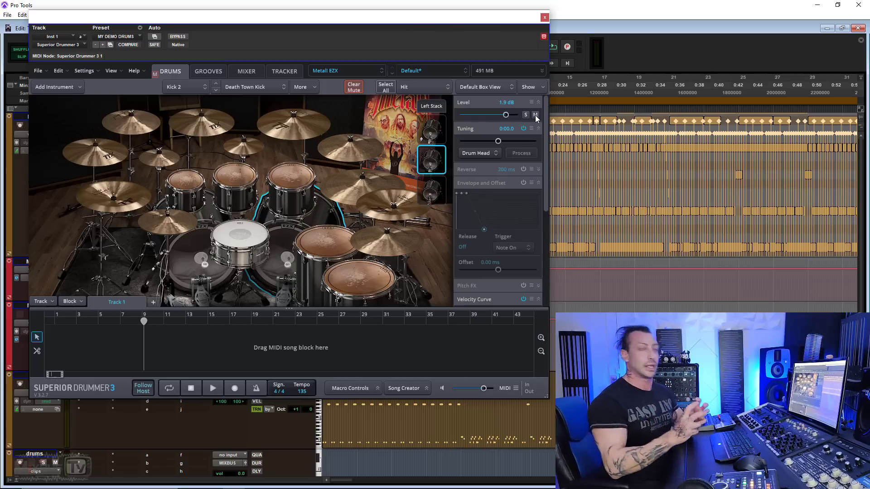
Audition the DW Deep Blue Oyster kick and listen to it soloed during song playback.
alt+click(435, 158)
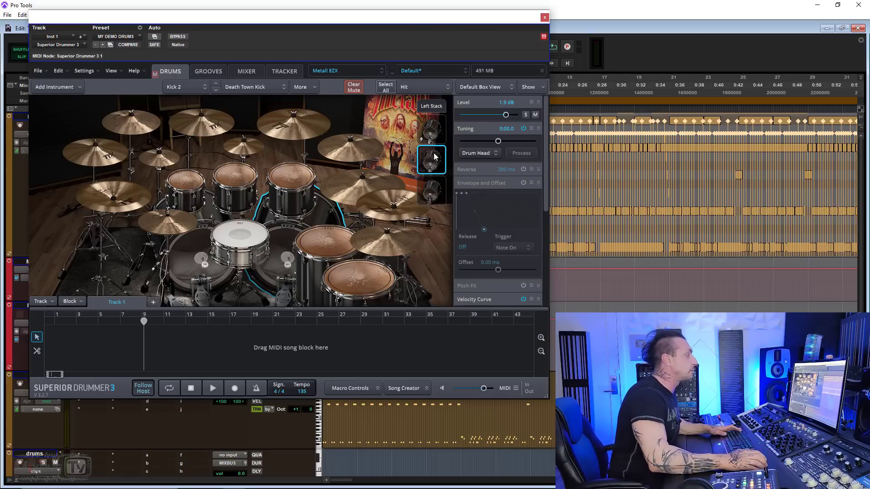
key(space)
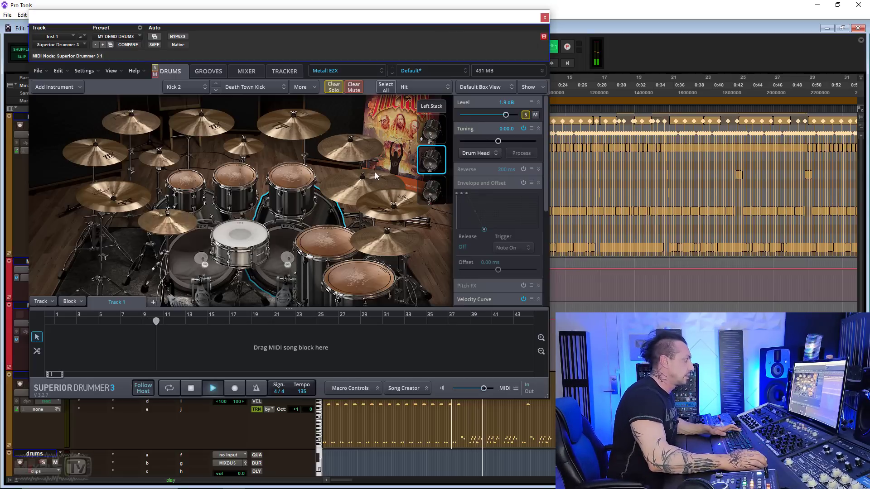
key(space)
alt+click(436, 166)
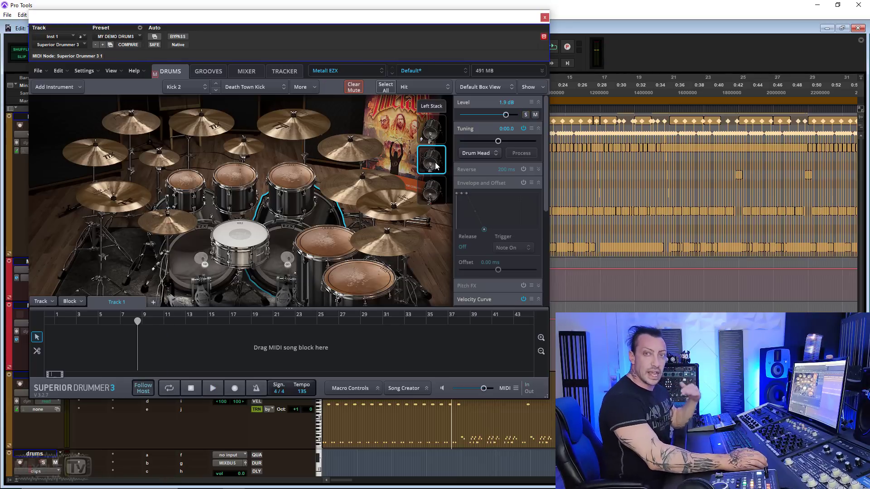
Compare the soloed kick during playback with the mixer's Amb channel muted and unmuted.
click(246, 71)
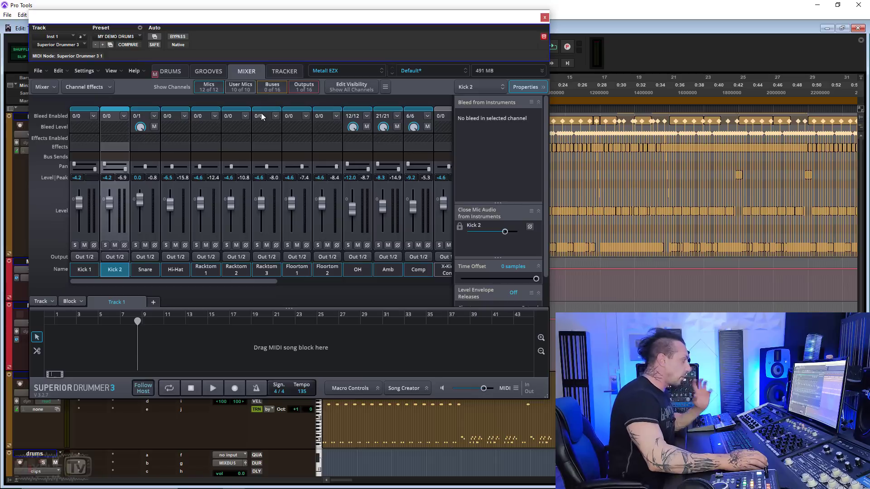
click(174, 72)
click(246, 71)
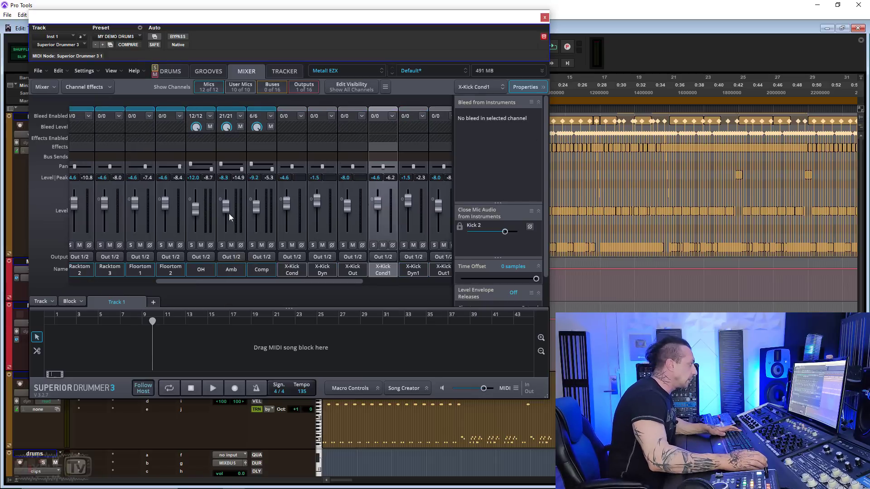
click(231, 245)
key(space)
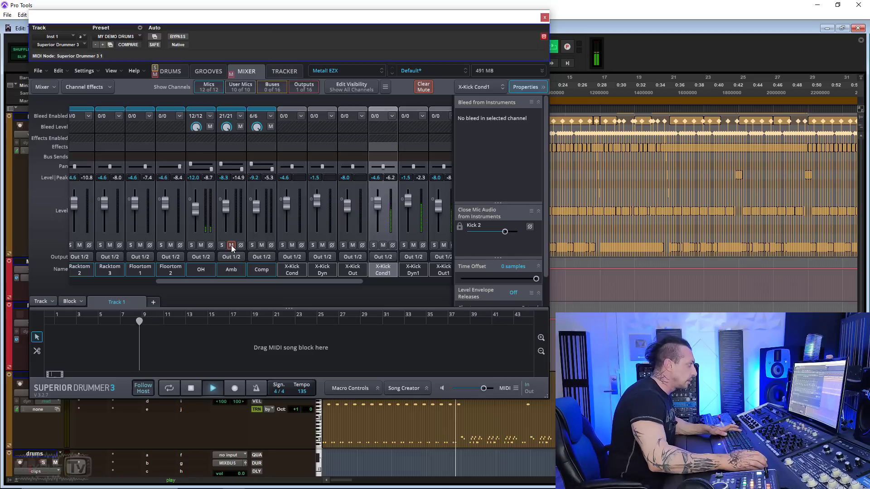
click(231, 245)
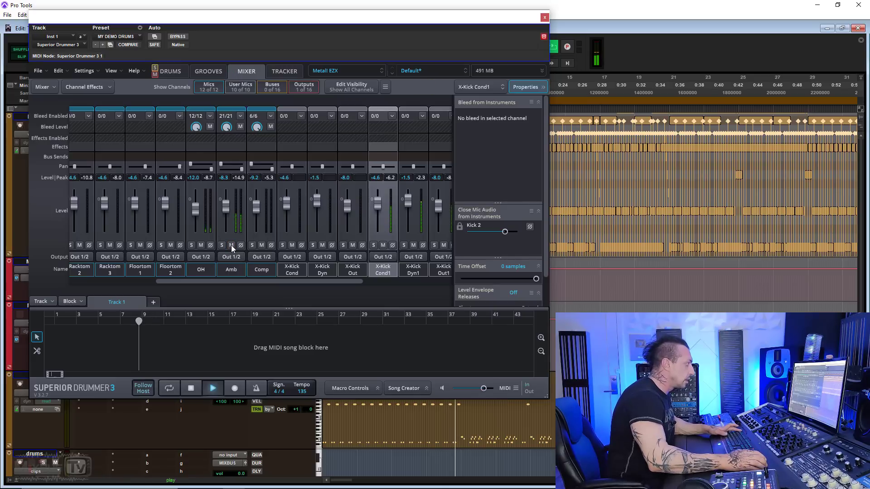
key(space)
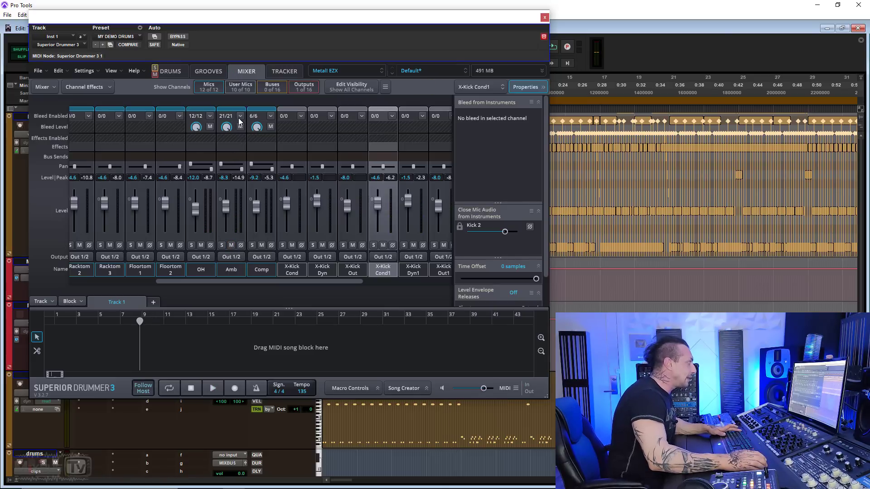
Lower the 20x24" DW kick's bleed level in the Amb channel through the Kick 2 stack levels, and play it back.
click(240, 116)
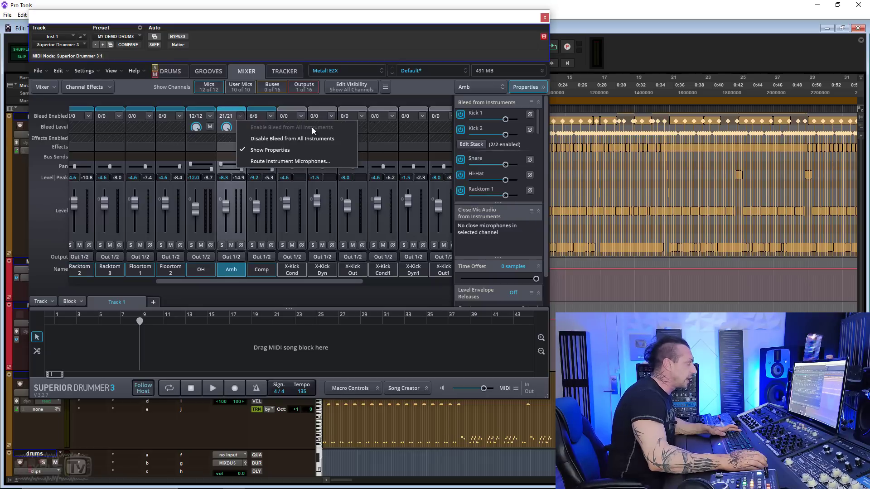
click(474, 145)
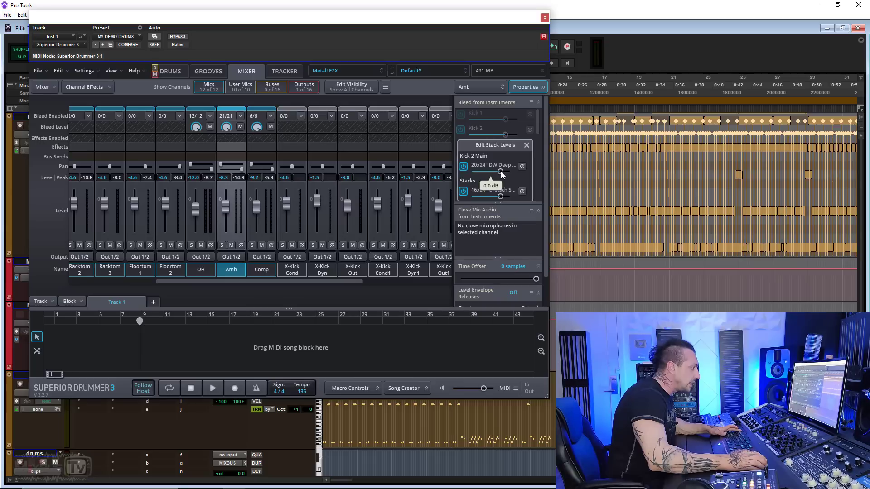
drag(501, 172, 493, 173)
key(space)
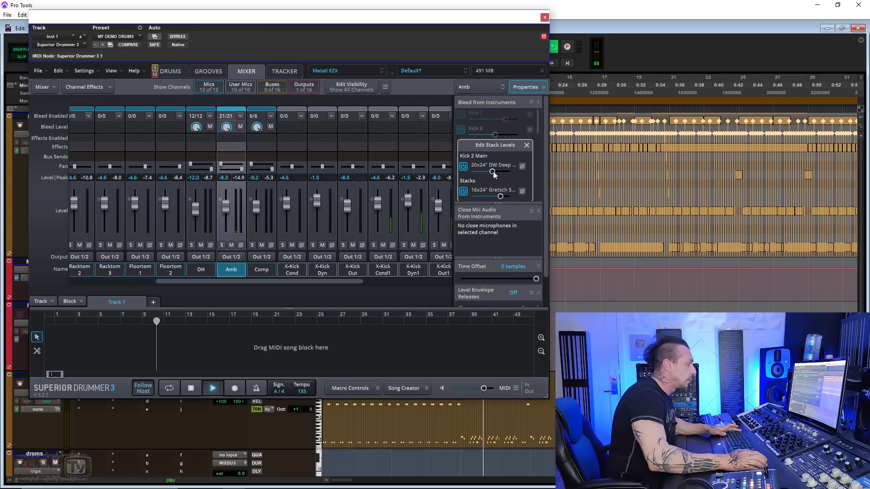
key(space)
Unsolo the DW Deep Blue Oyster kick and unmute the 16x24" Gretsch Square Badge 1980s kick in the Kick 2 stack.
click(170, 71)
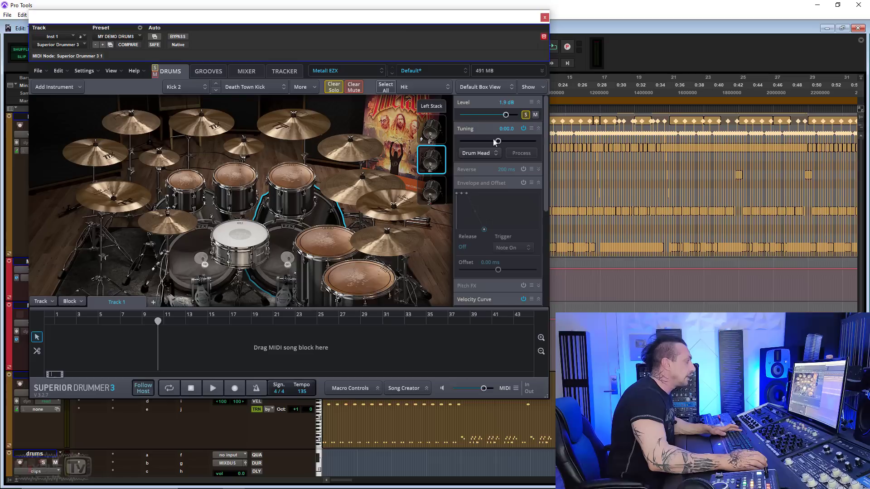
click(525, 115)
click(428, 194)
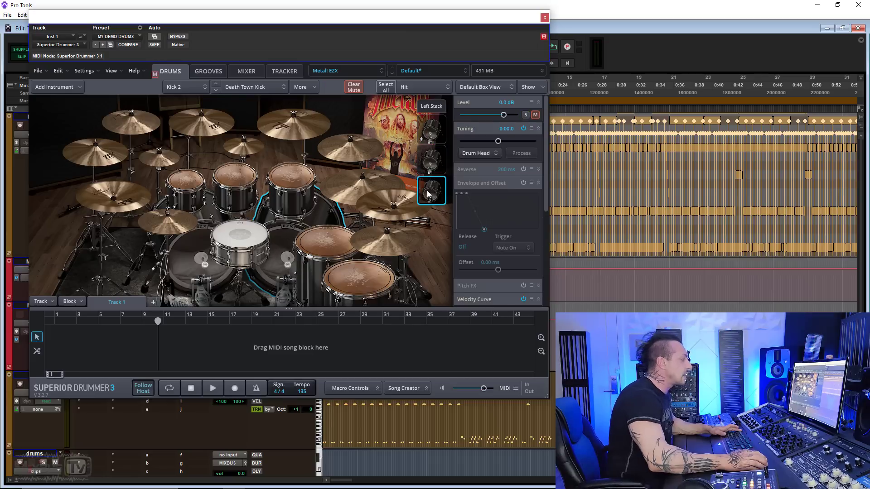
right_click(429, 194)
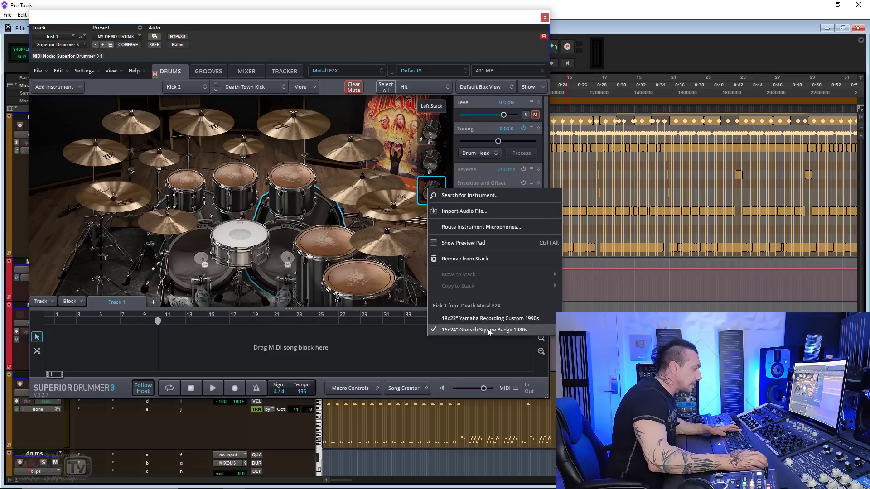
click(535, 116)
click(535, 115)
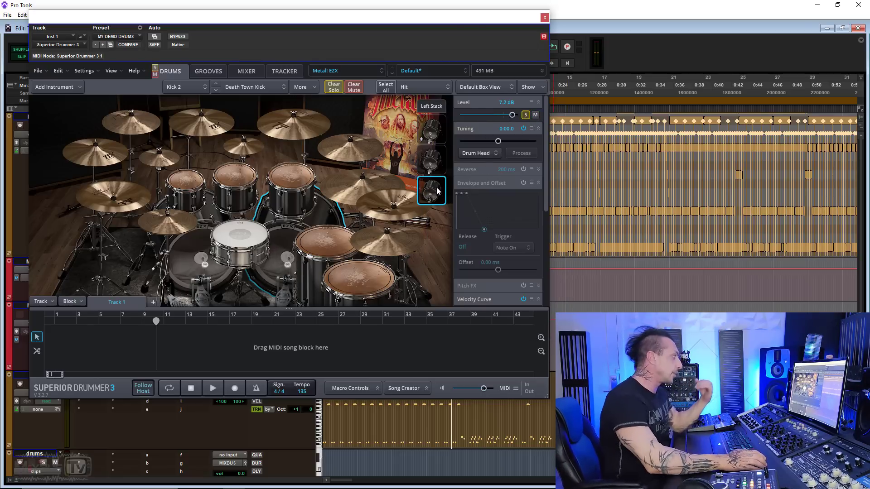
Mute the bottom kick in the Kick 2 stack and unmute the middle one.
click(535, 115)
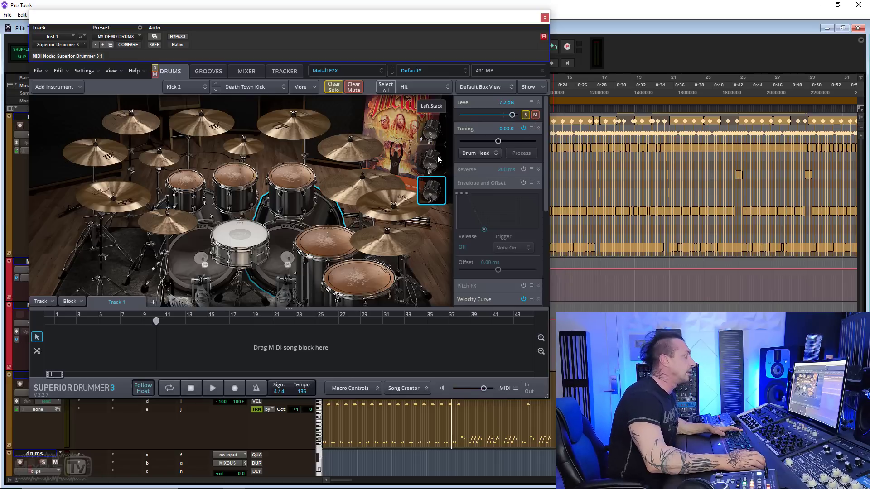
click(535, 115)
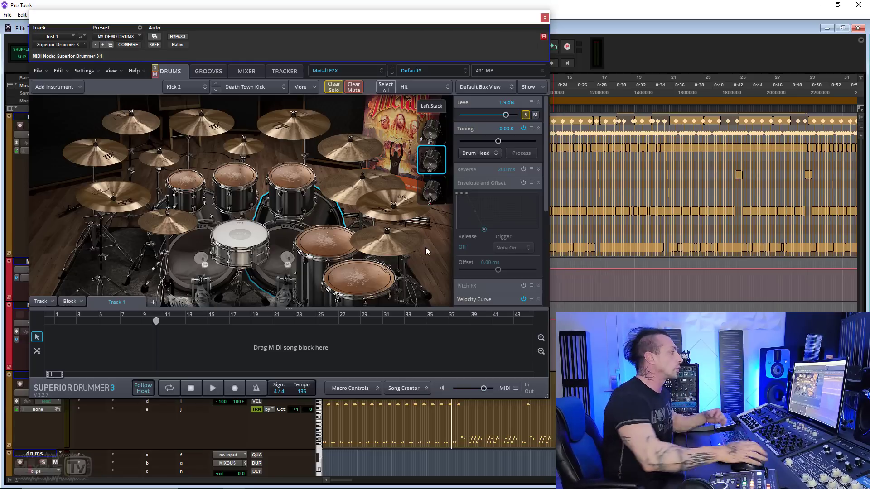
Set the bottom Kick 2 stack kick's level to about 3 dB with it unmuted, and play back the layered kicks.
click(430, 191)
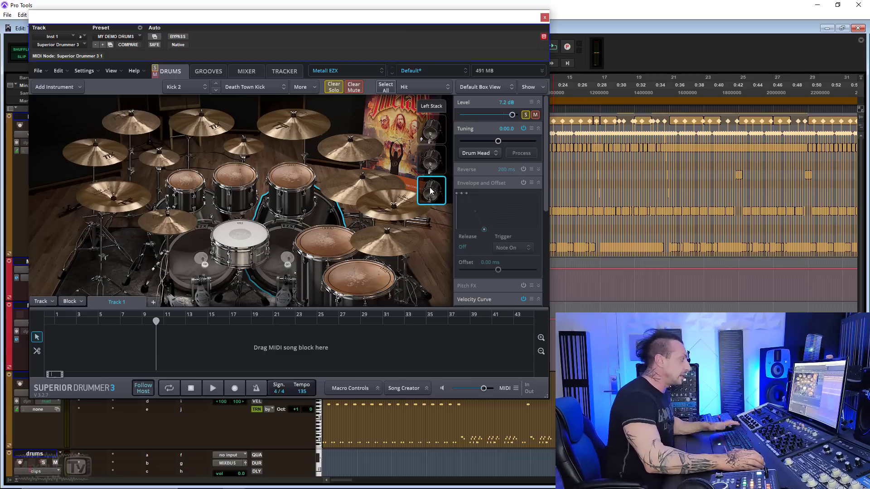
click(249, 73)
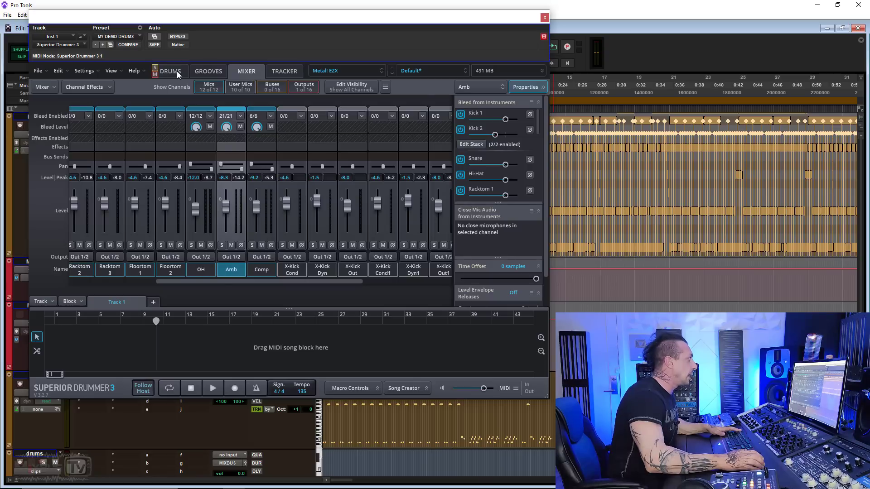
click(177, 72)
click(246, 72)
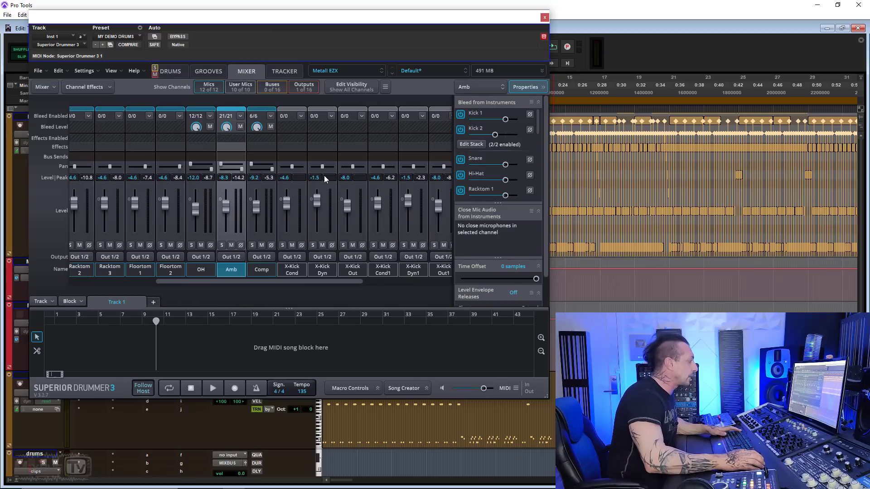
key(space)
click(471, 144)
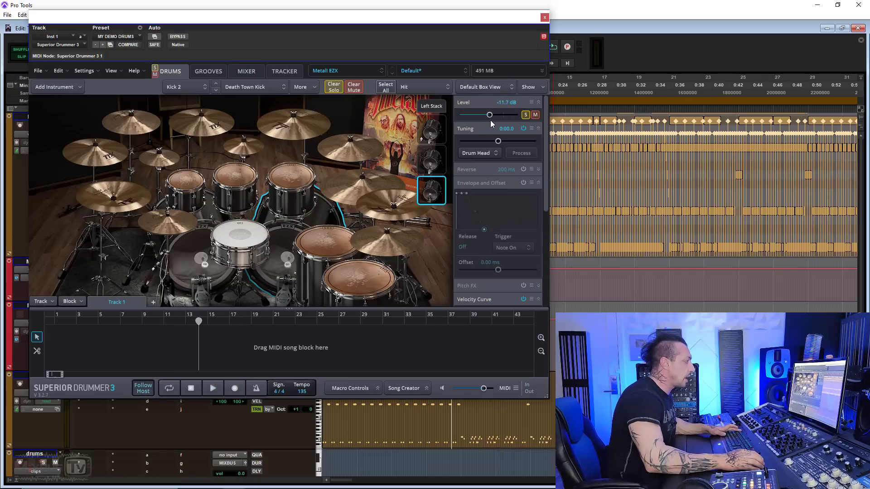
scroll(516, 119, up, 10)
key(space)
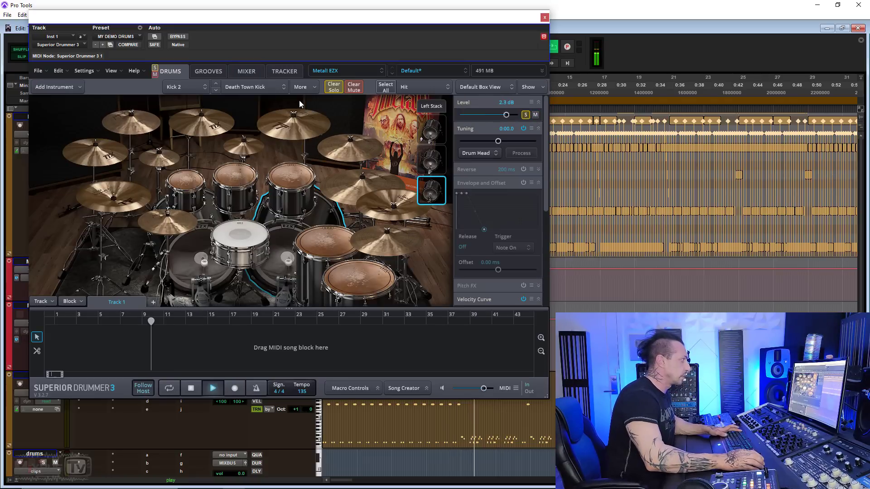
key(space)
Route the X-Kick Cond1, X-Kick Dyn1, X-Kick Out1 and X-KD Right channels to Bus 1 and rename the bus KICK OUT.
click(249, 71)
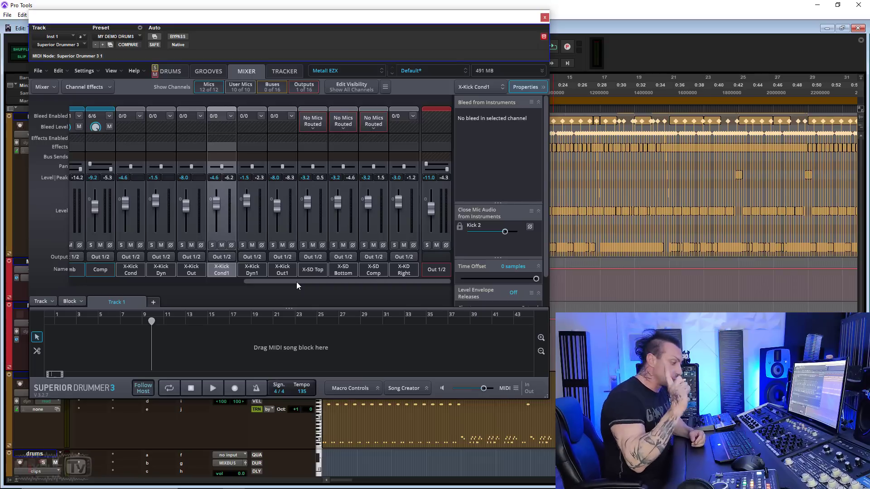
key(space)
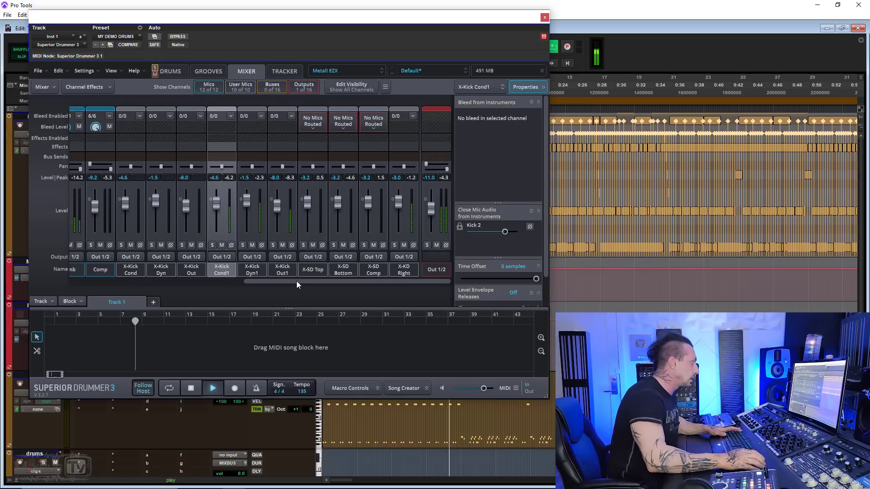
key(space)
drag(221, 276, 282, 271)
ctrl+click(406, 274)
click(404, 257)
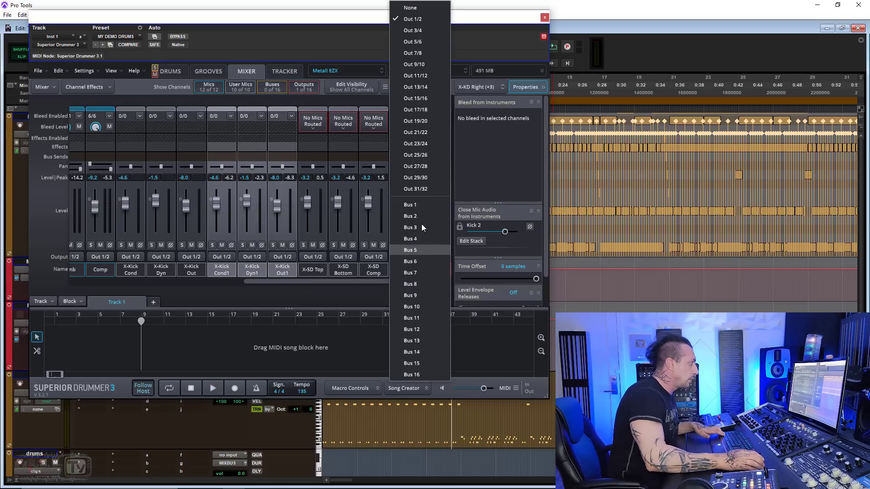
click(417, 205)
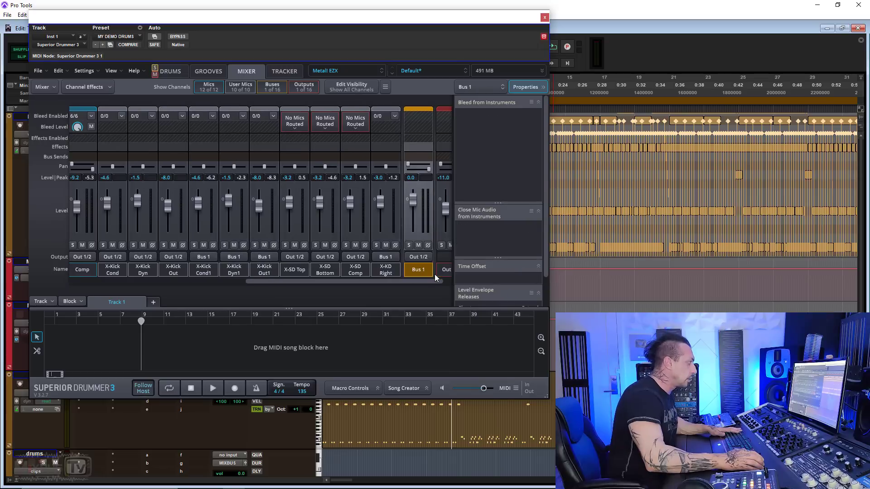
text(KICK OUT)
key(Return)
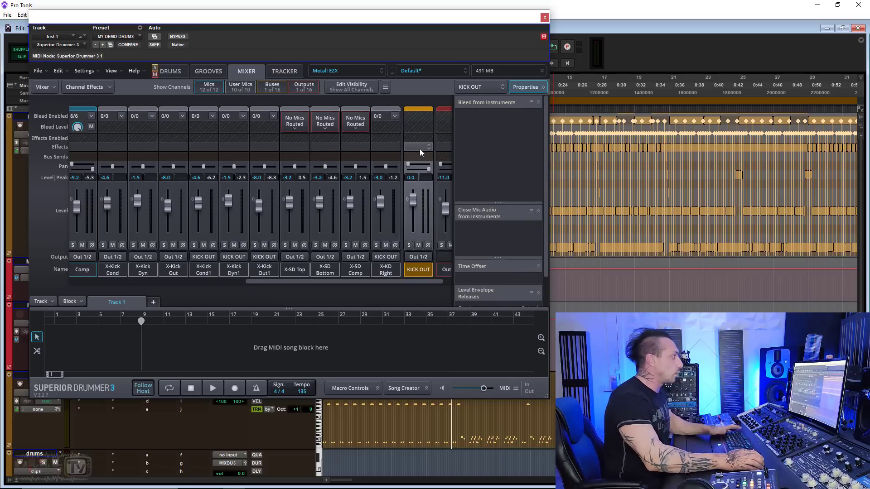
Insert an EQ on the KICK OUT bus, cutting about 5 dB near 400 Hz and boosting about 2.9 dB at 2468.5 Hz.
click(419, 145)
mouse_move(442, 157)
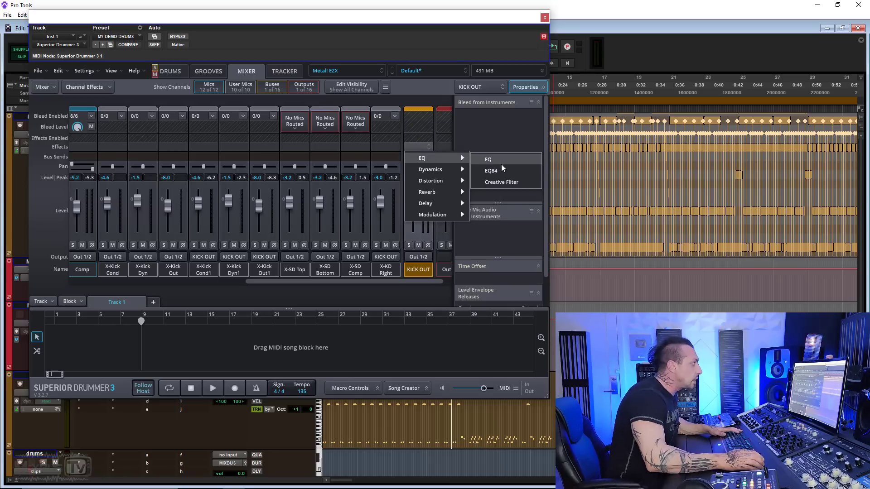
click(488, 159)
key(space)
mouse_move(415, 203)
mouse_down()
mouse_move(416, 174)
mouse_move(415, 220)
mouse_up()
mouse_move(477, 204)
mouse_down()
mouse_move(500, 195)
mouse_move(461, 192)
mouse_move(476, 199)
mouse_up()
key(space)
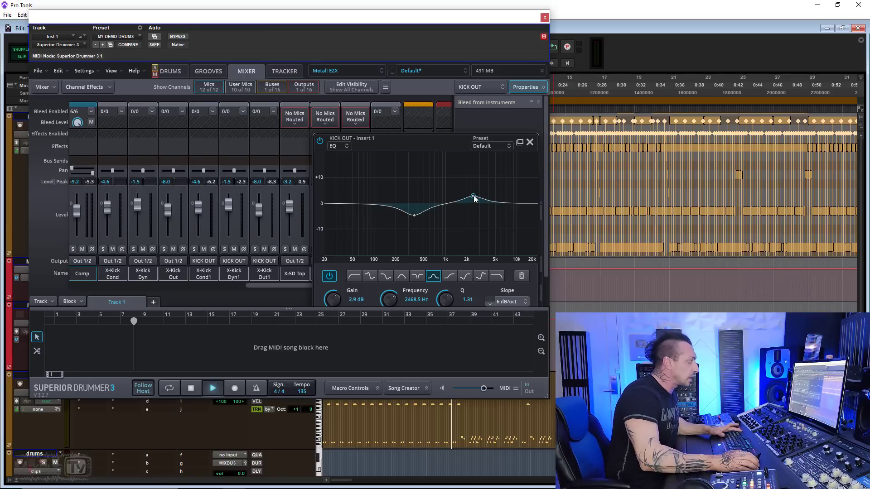
Refine the EQ's upper-mid boost during playback to 3.7 dB at 2468.5 Hz with a Q of 1.81.
drag(474, 196, 505, 200)
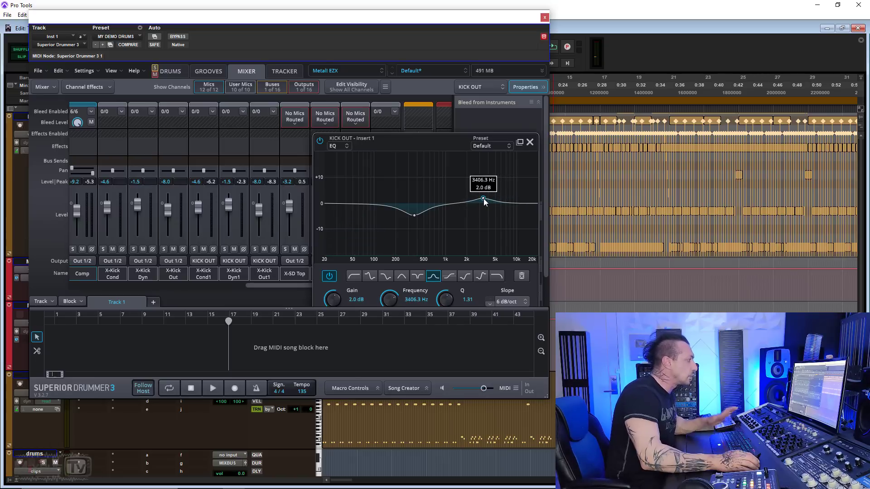
key(space)
drag(483, 198, 474, 196)
drag(445, 299, 445, 294)
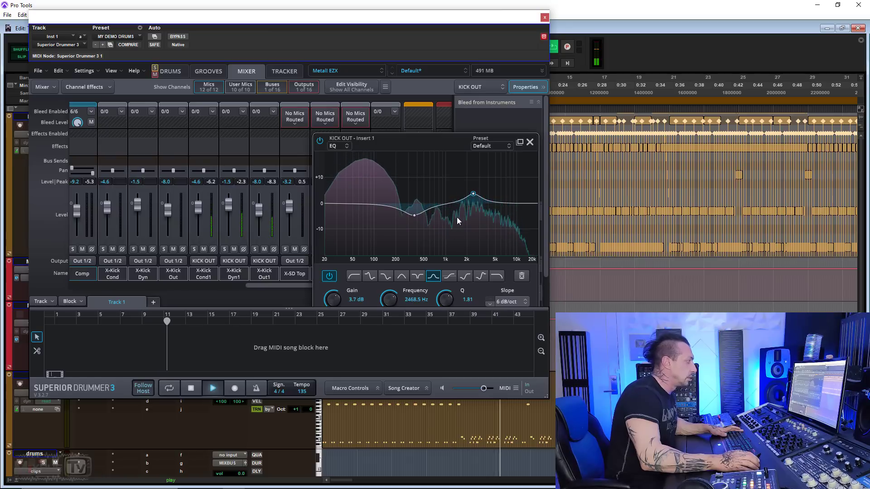
key(space)
Add a low-cut band to the KICK OUT EQ at about 40 Hz with an 18 dB/oct slope, then close the EQ.
double_click(329, 200)
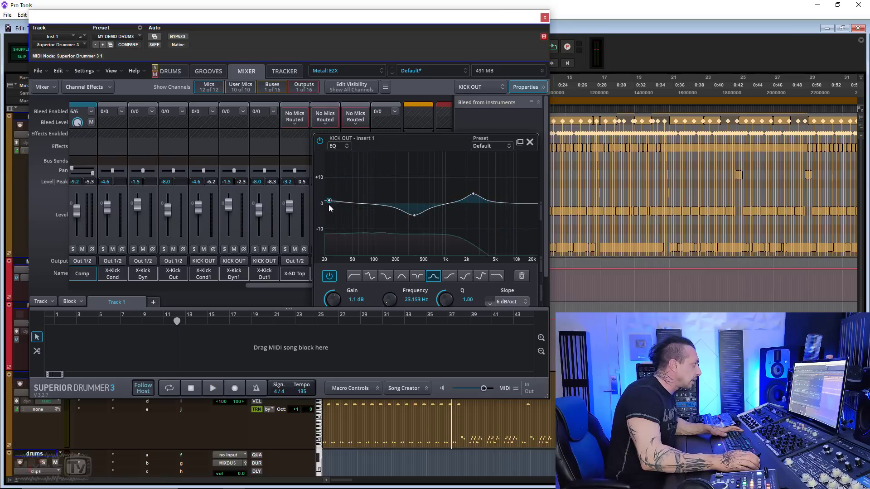
scroll(390, 298, up, 3)
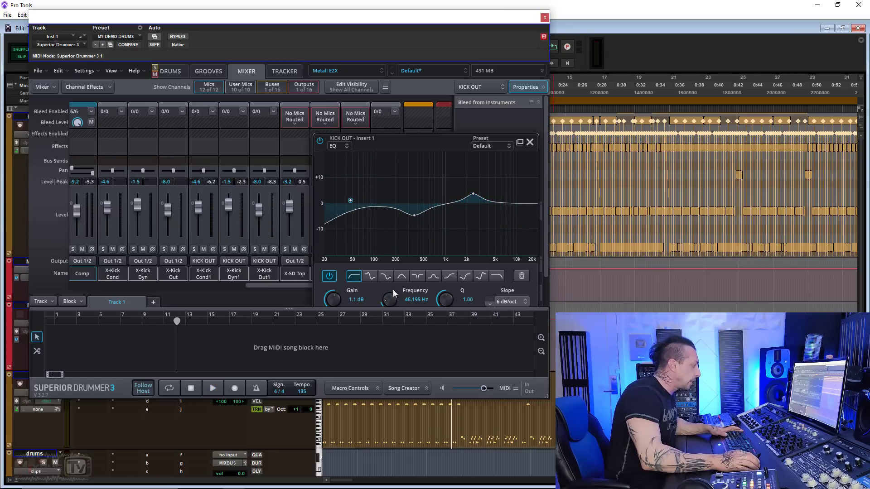
key(space)
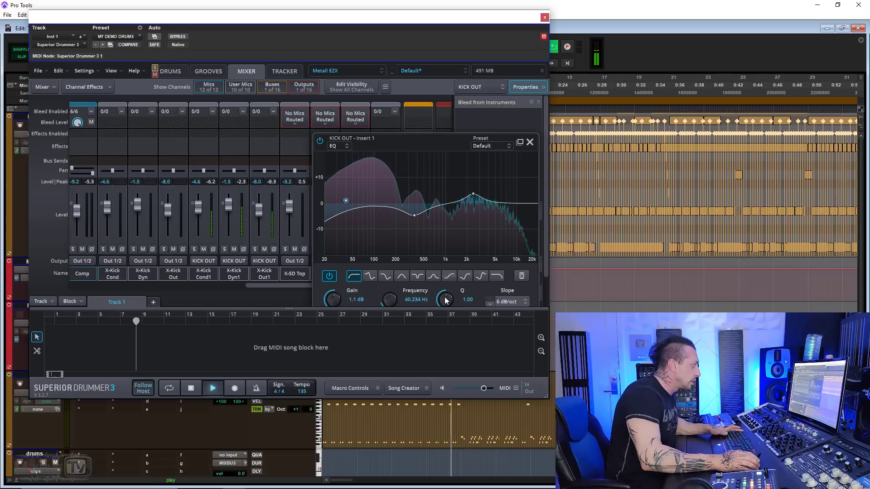
click(506, 301)
click(503, 322)
key(space)
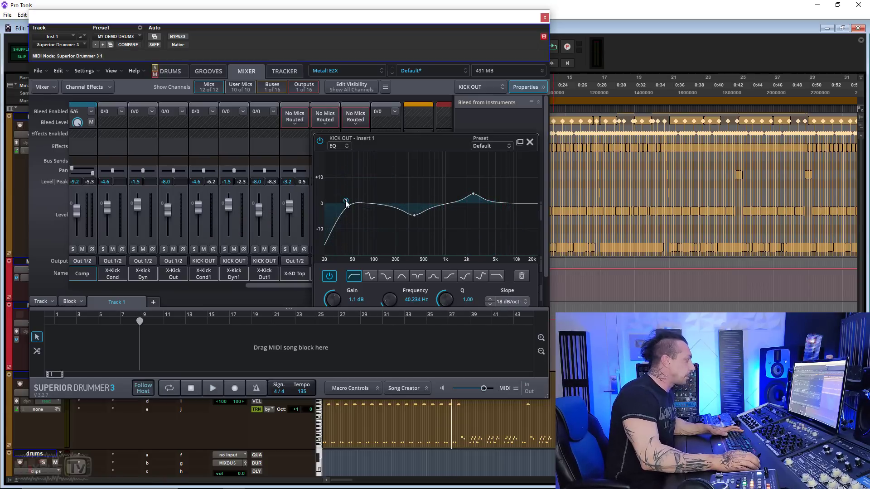
key(space)
mouse_move(346, 204)
mouse_down()
mouse_move(345, 195)
mouse_move(346, 202)
mouse_up()
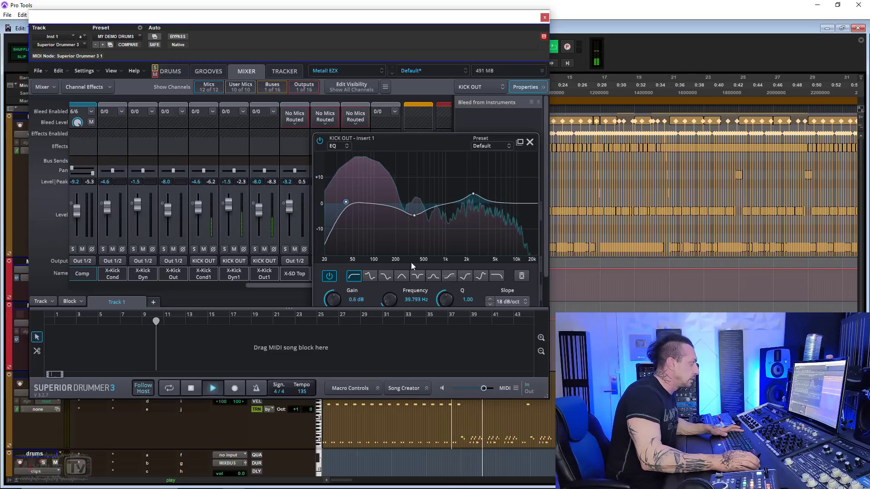
key(space)
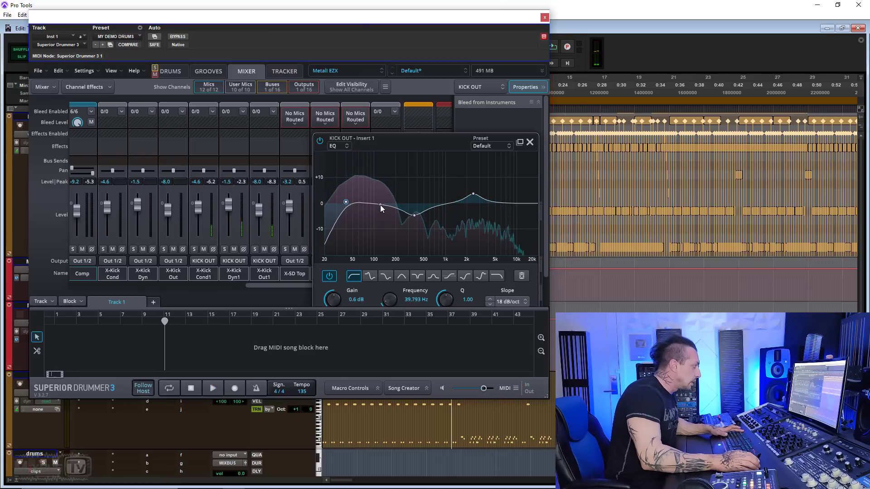
click(529, 142)
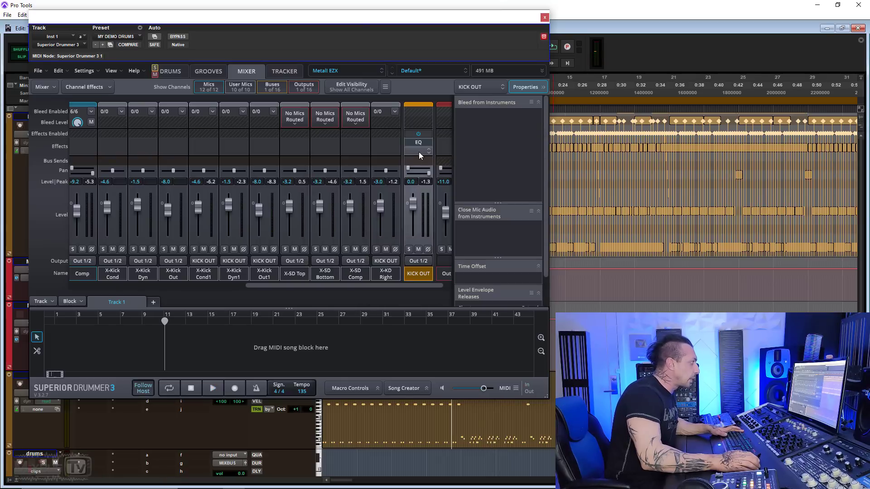
Insert a Tape Simulator after the EQ on KICK OUT, with Drive at 8.5 dB and Bias at 14%.
click(418, 150)
mouse_move(448, 173)
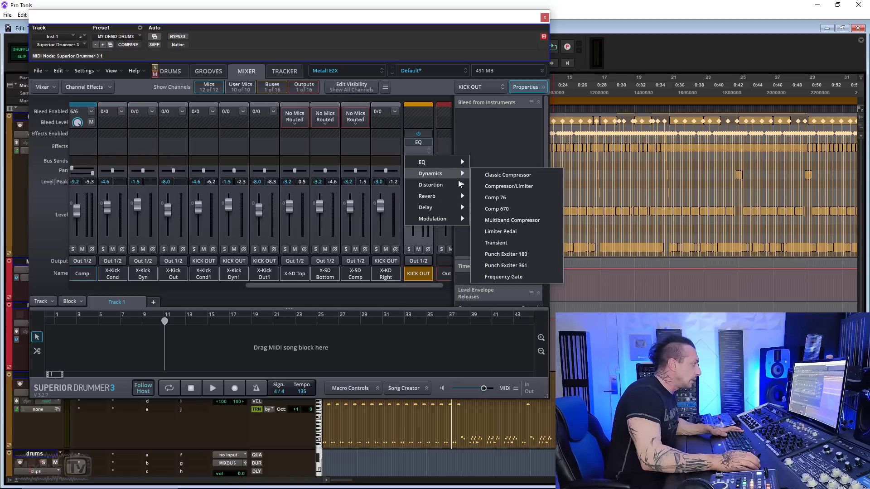
mouse_move(459, 188)
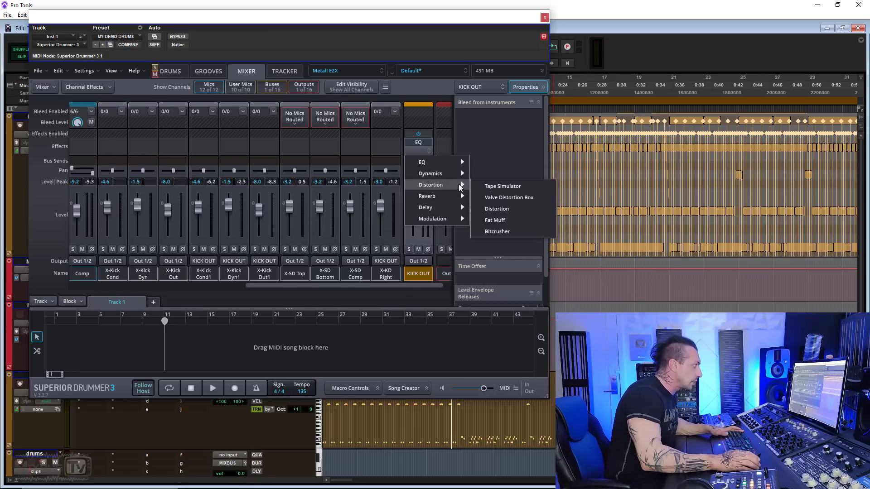
click(502, 187)
key(space)
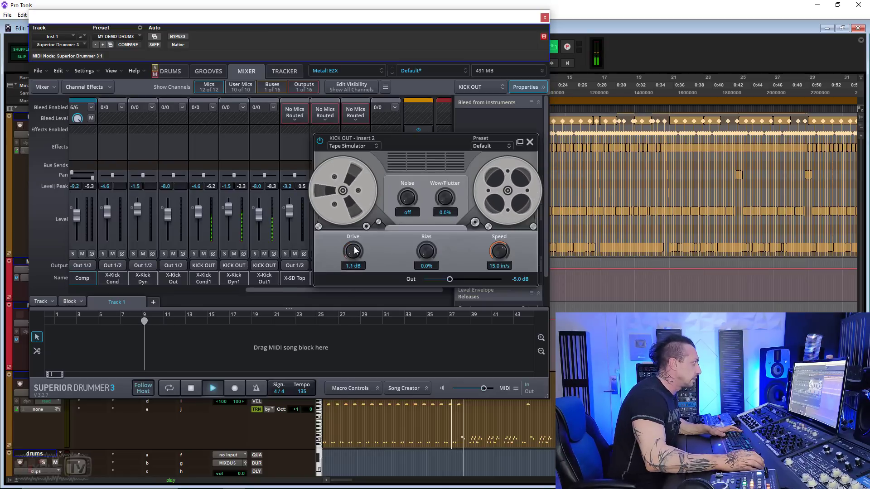
drag(354, 251, 357, 216)
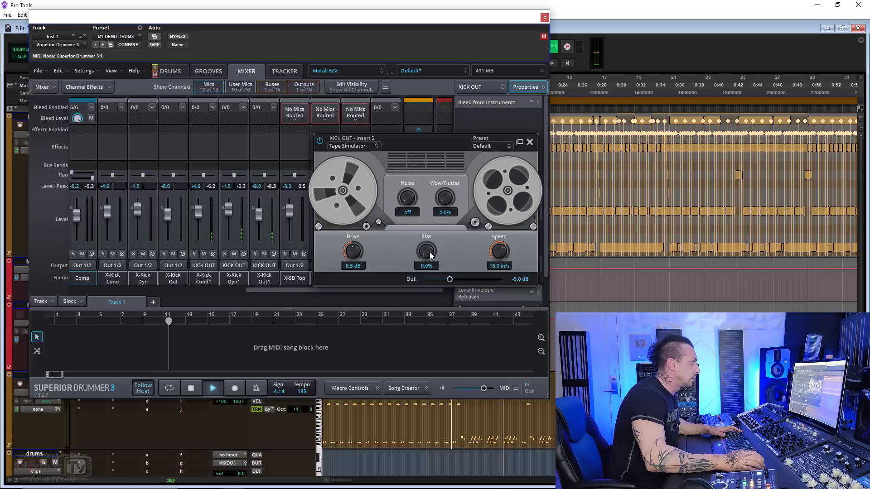
mouse_move(430, 256)
mouse_down()
mouse_move(424, 231)
mouse_move(423, 244)
mouse_up()
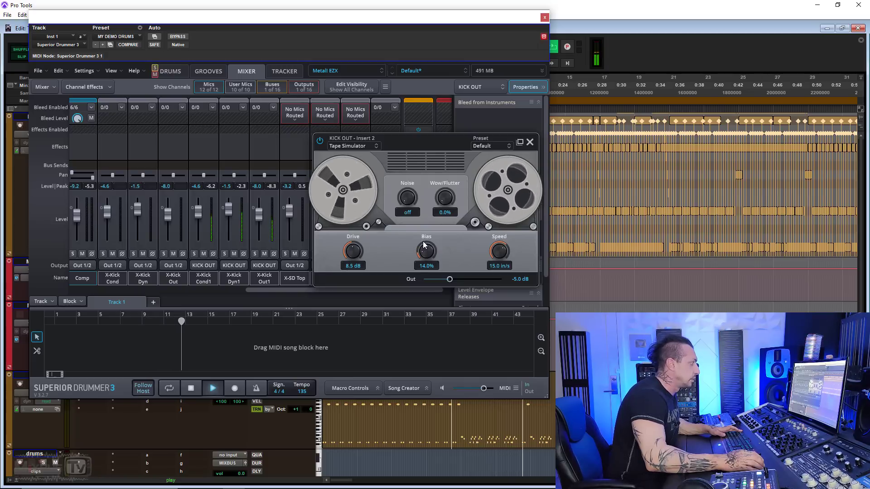
Set the Tape Simulator's Speed to 15.2 in/s and its output level to -6.1 dB.
mouse_move(499, 250)
mouse_down()
mouse_move(503, 218)
mouse_move(498, 253)
mouse_up()
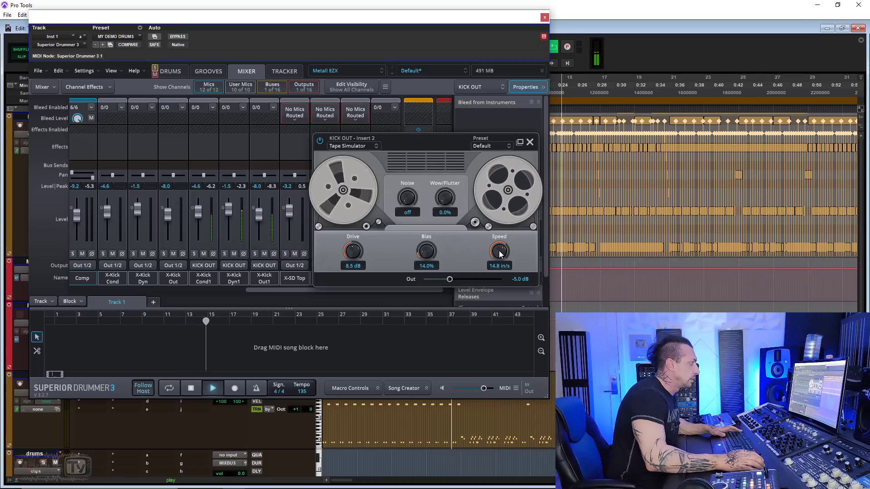
double_click(499, 253)
key(space)
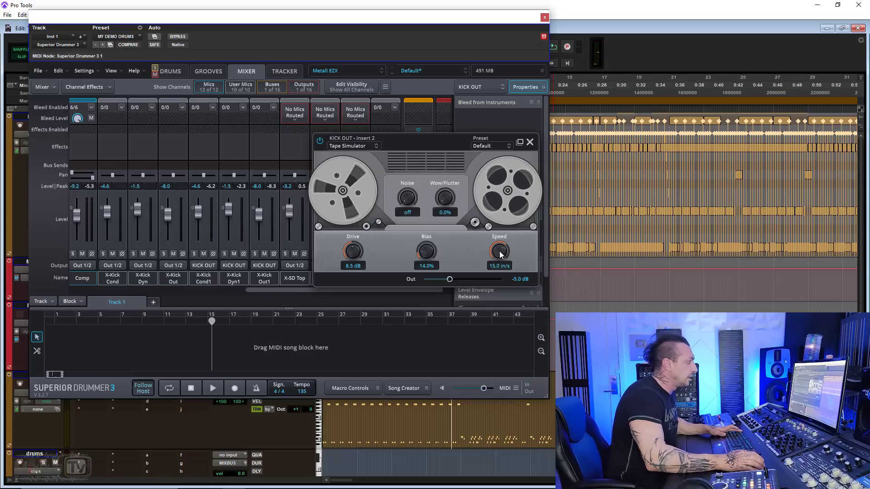
scroll(500, 253, up, 2)
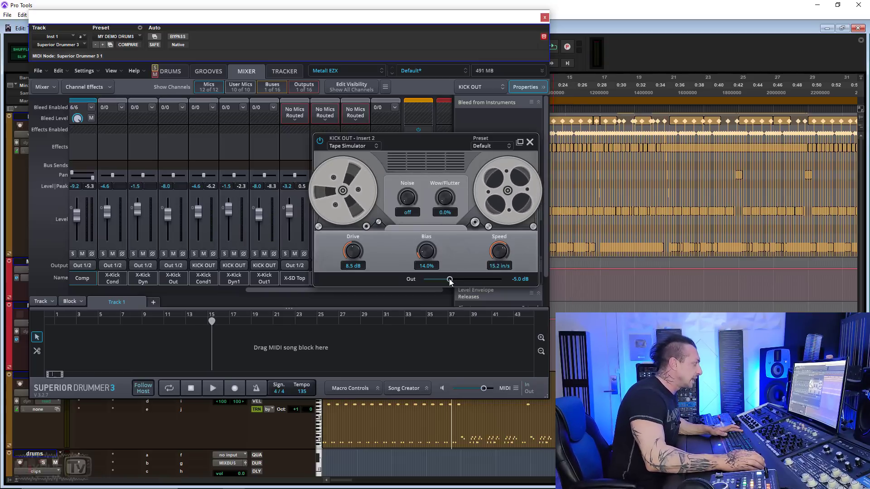
drag(450, 281, 447, 281)
Compare the kick with the Tape Simulator bypassed and enabled, raise its output to about -5.7 dB, and close it.
click(319, 141)
key(space)
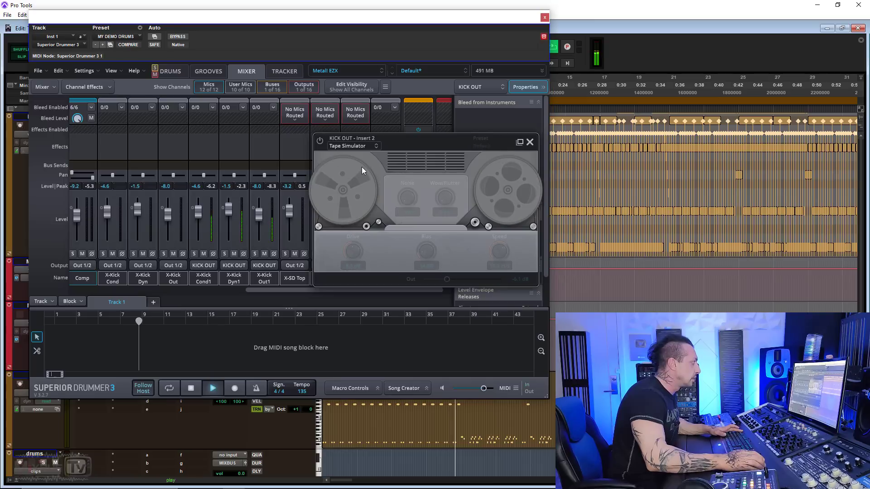
click(319, 140)
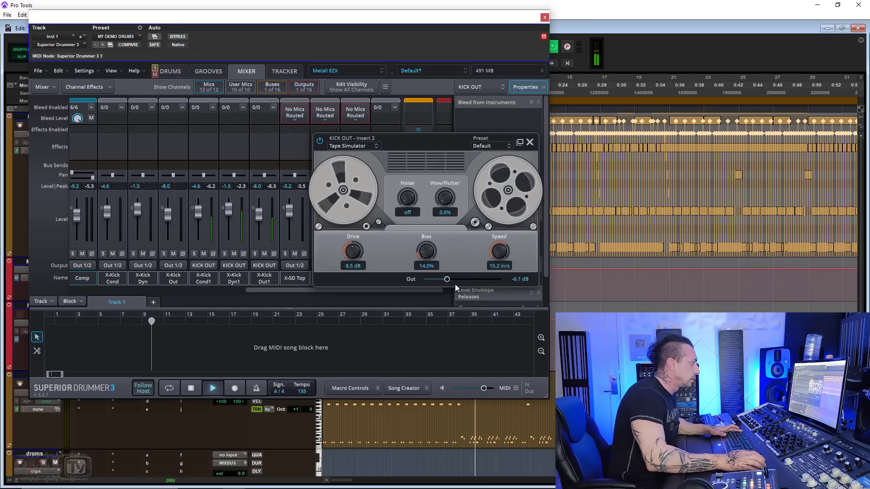
drag(448, 279, 450, 279)
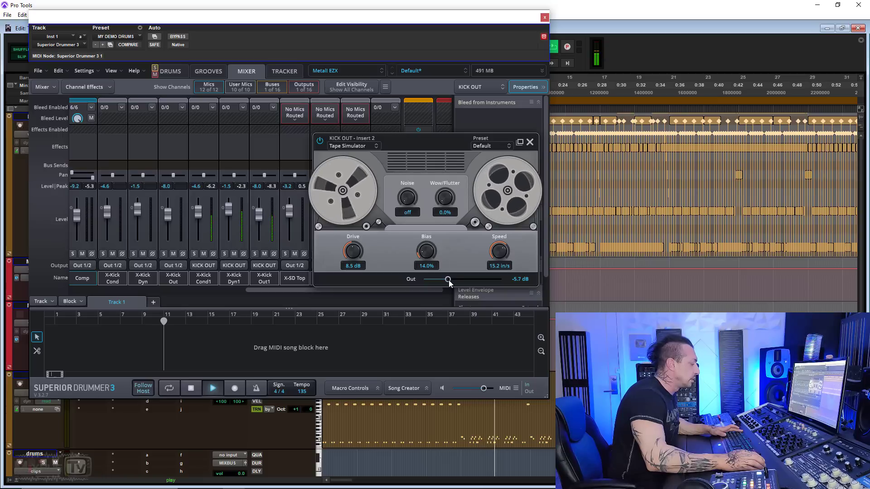
click(529, 142)
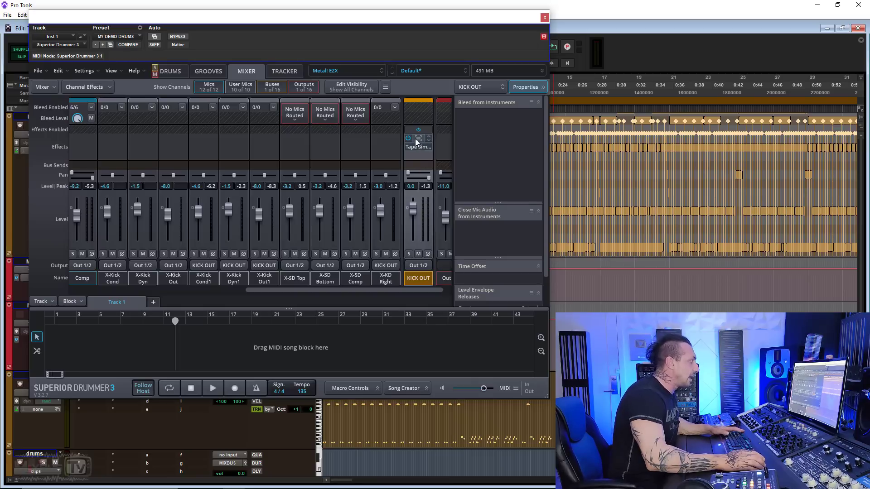
Lower the low bell band of the KICK OUT EQ to -2.7 dB at about 71 Hz during playback, then close the EQ.
click(417, 140)
key(space)
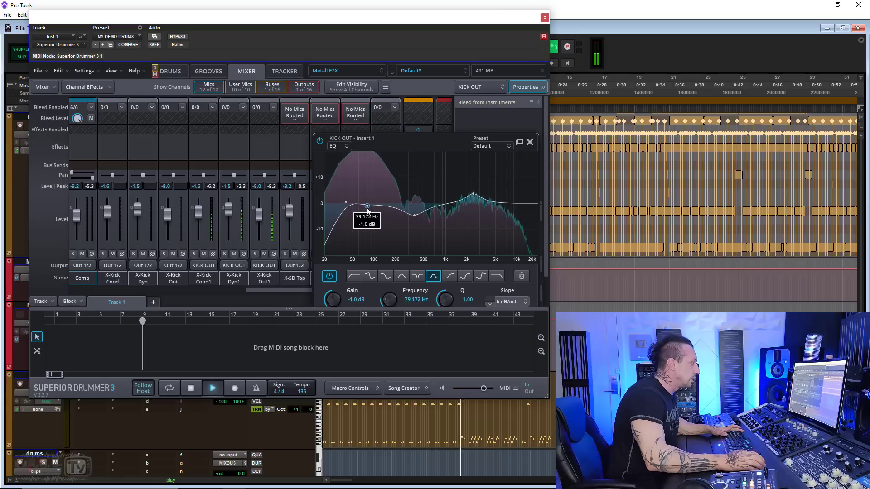
drag(367, 207, 365, 214)
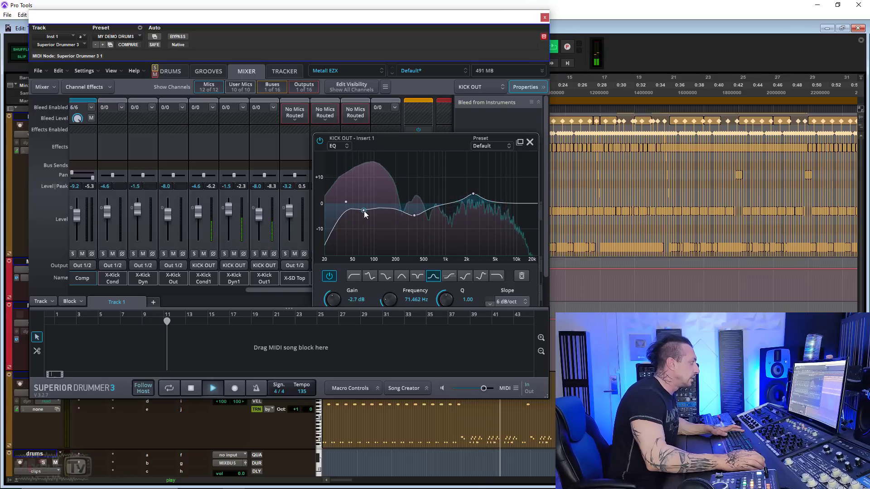
click(530, 142)
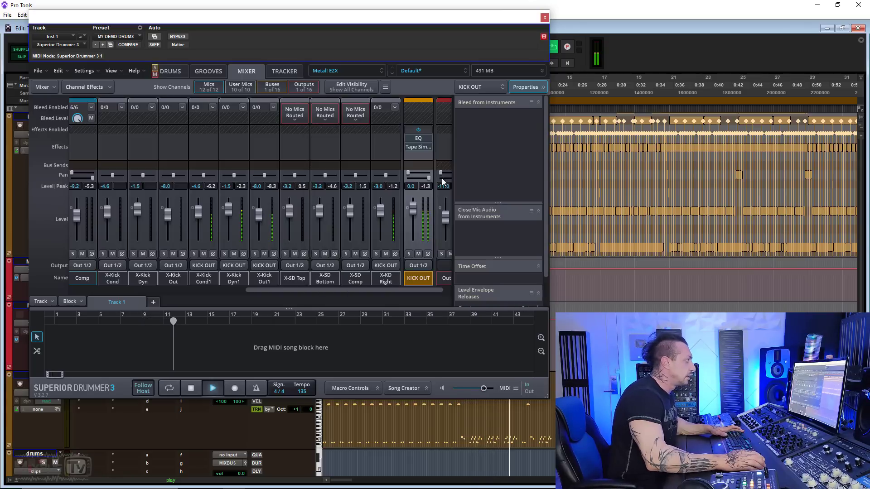
Compare the kick with the KICK OUT effects bypassed and enabled, and review the EQ curve.
click(419, 130)
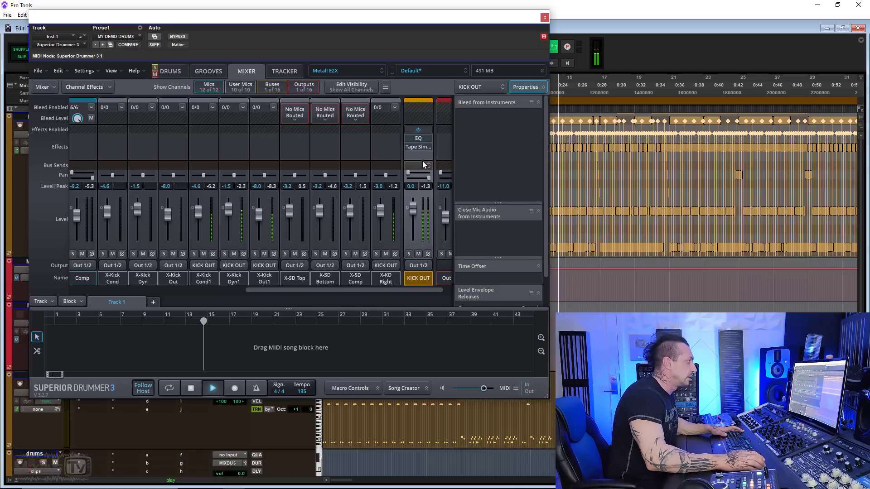
click(418, 130)
click(418, 139)
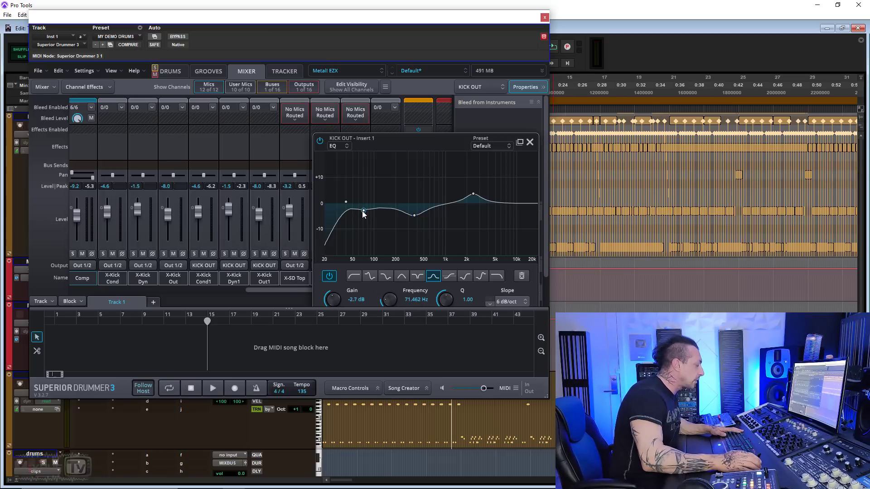
click(529, 141)
Insert a Classic Compressor after the Tape Simulator on KICK OUT, raise its threshold to about -11 dB while listening, and close it.
click(418, 156)
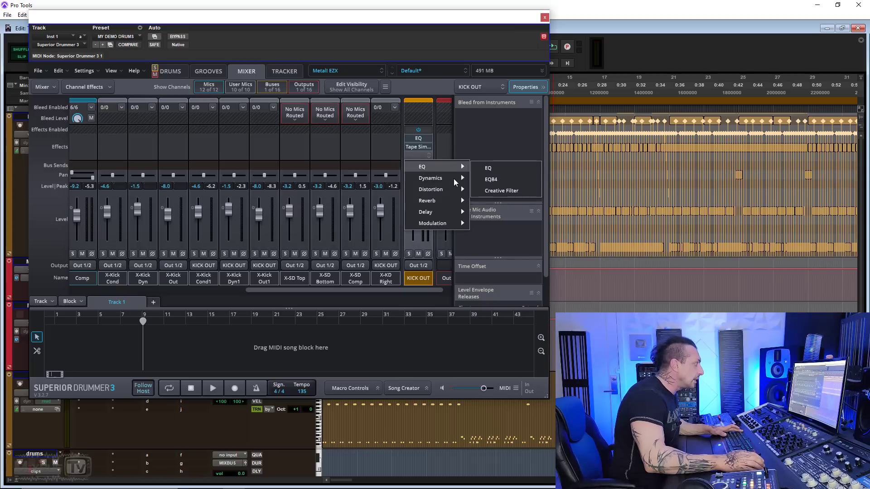
mouse_move(453, 179)
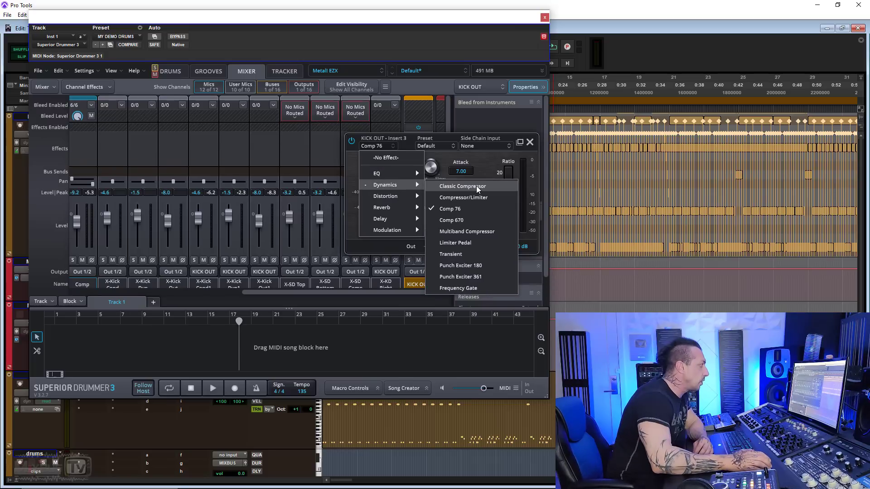
click(477, 181)
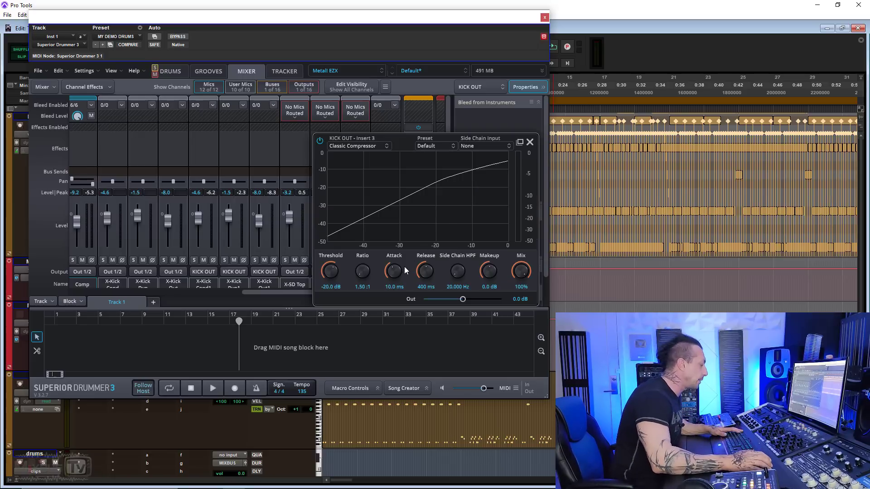
key(space)
drag(335, 274, 337, 266)
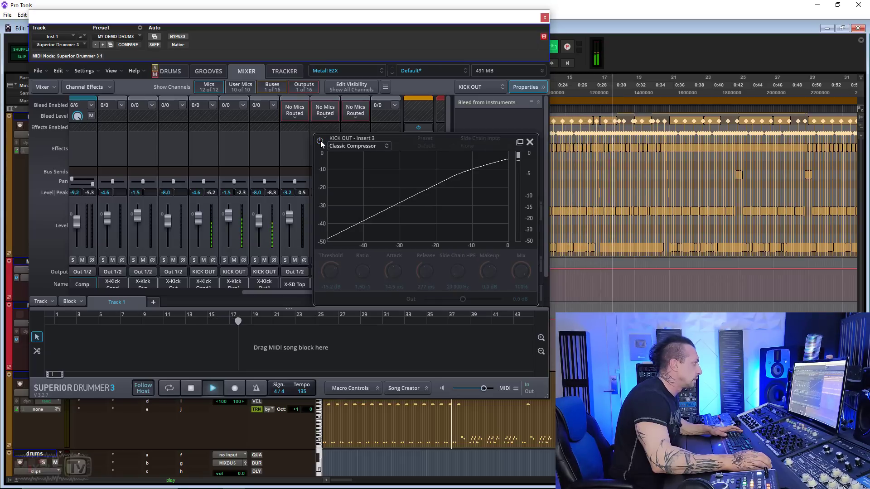
key(space)
click(531, 142)
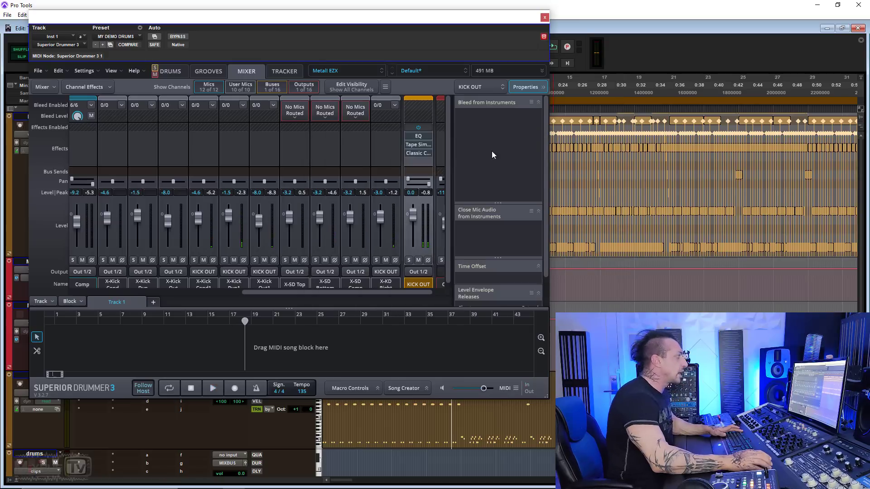
Play the kick to compare the whole KICK OUT effects chain bypassed and enabled.
click(417, 130)
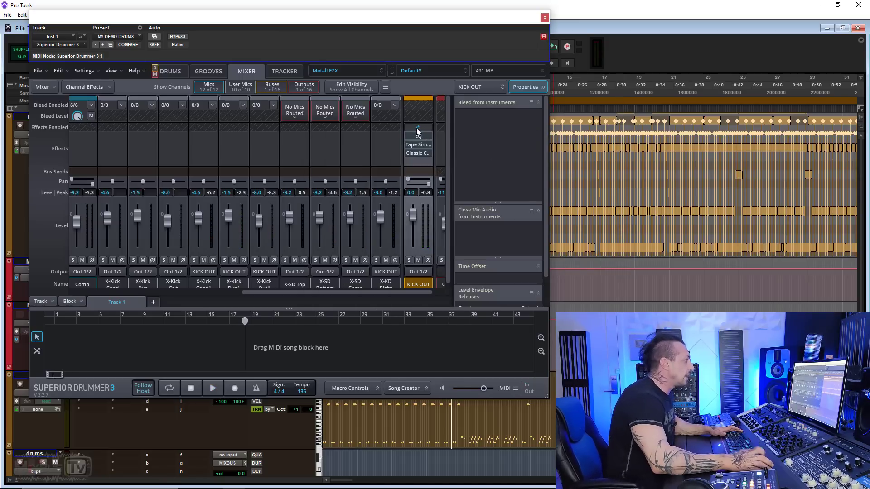
key(space)
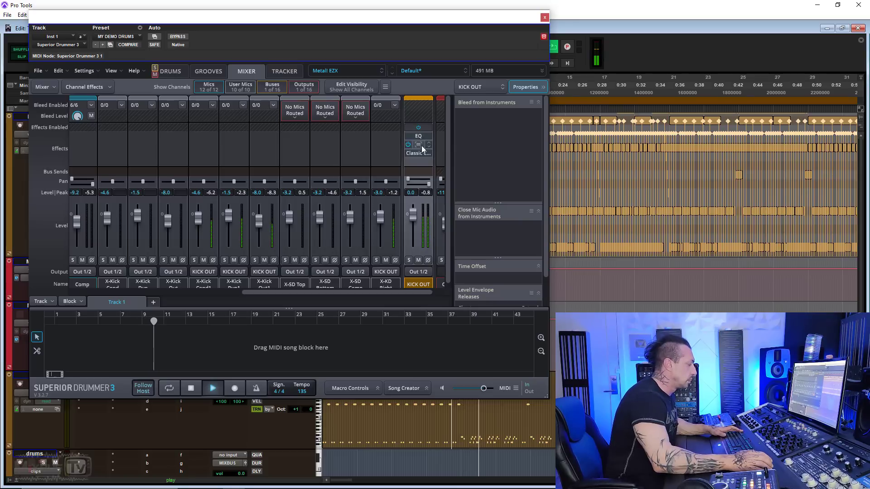
mouse_move(420, 156)
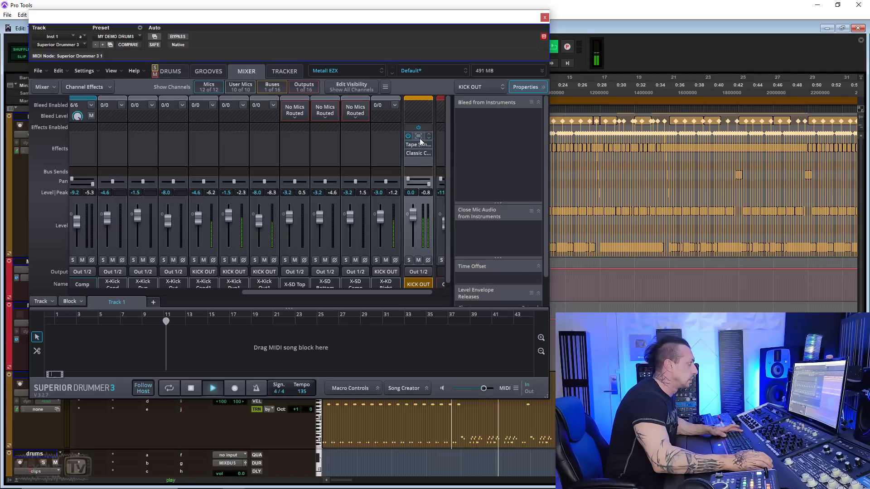
key(space)
Set the gain of the 2468.5 Hz bell in the KICK OUT EQ to 2.1 dB, listen, and close the EQ.
click(419, 137)
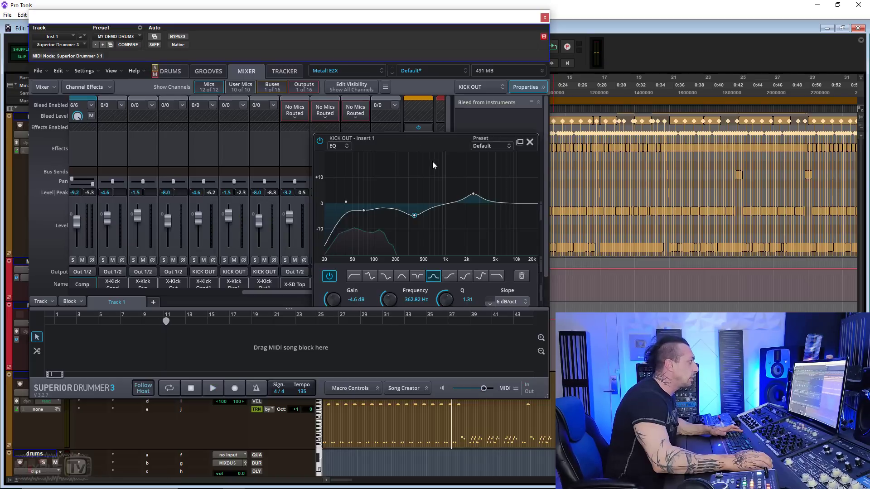
click(473, 195)
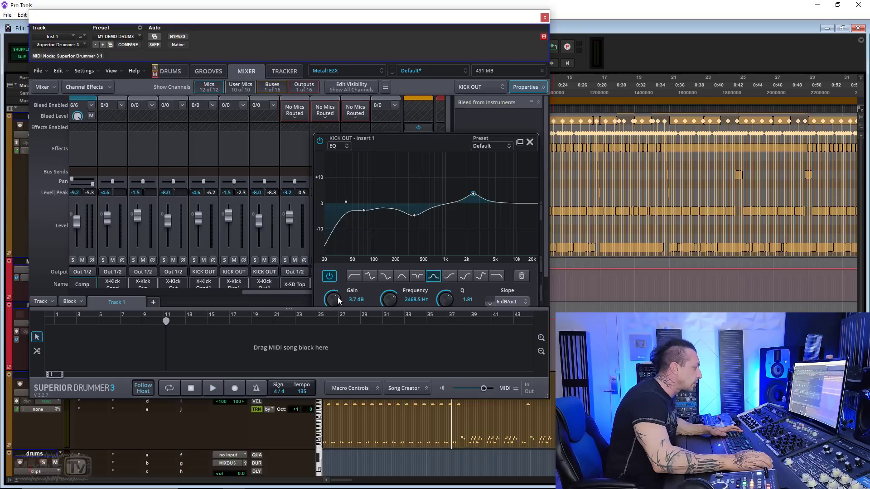
drag(333, 300, 333, 302)
key(space)
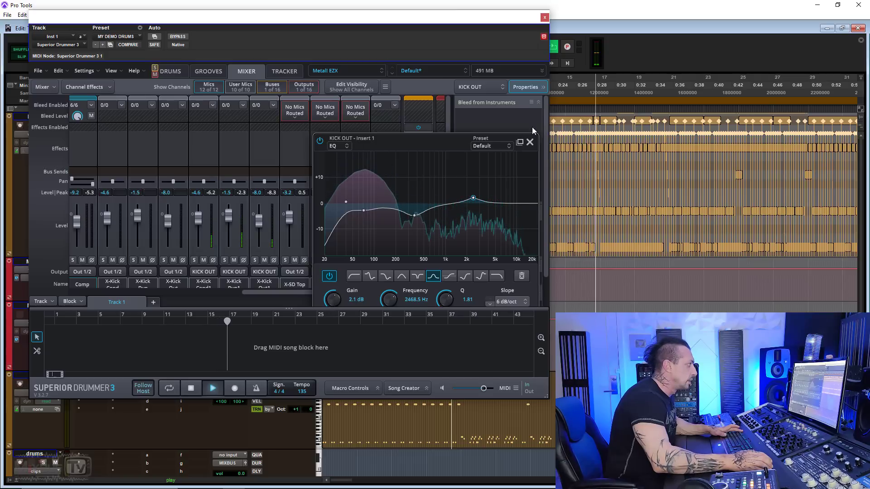
click(529, 142)
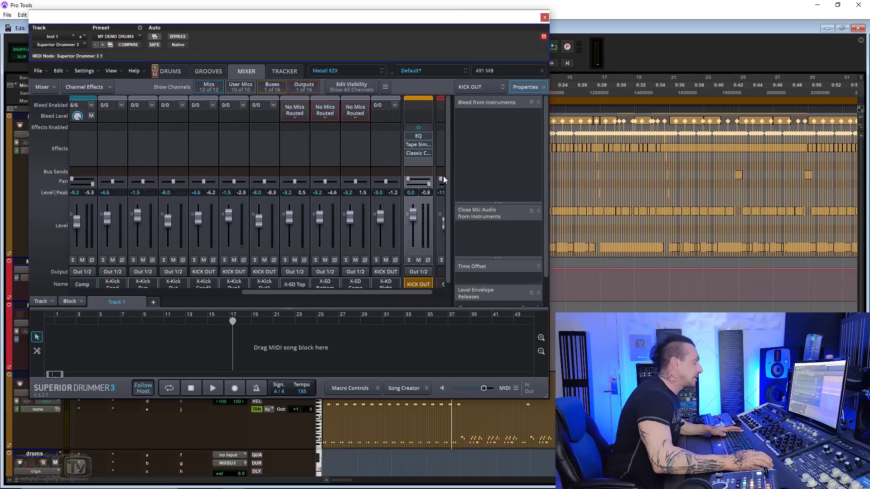
Add a -6.5 dB bell cut at about 172 Hz with Q 2.25 to the KICK OUT EQ, deepen the low-mid cut, and close it.
click(418, 136)
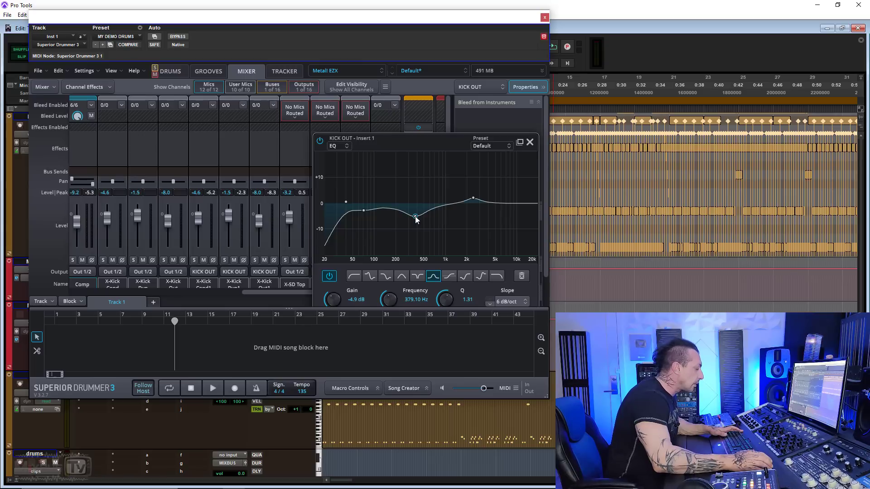
key(space)
drag(415, 218, 393, 221)
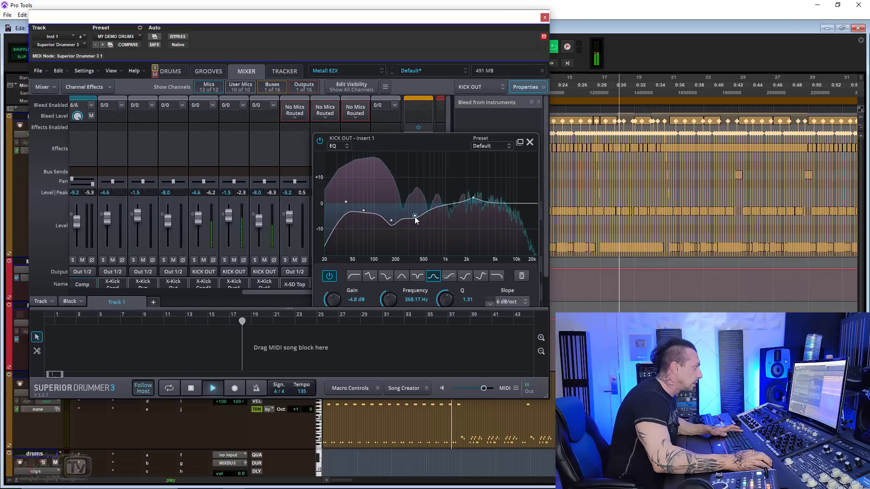
scroll(415, 217, up, 4)
drag(415, 217, 390, 220)
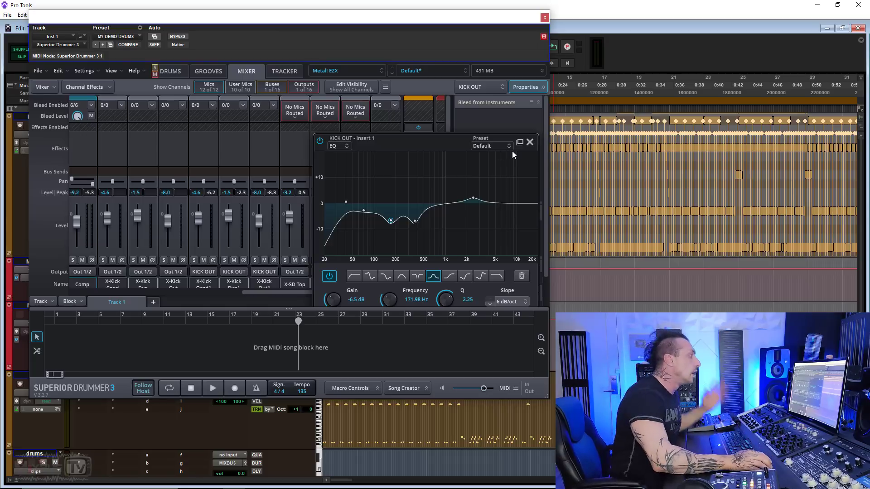
click(530, 142)
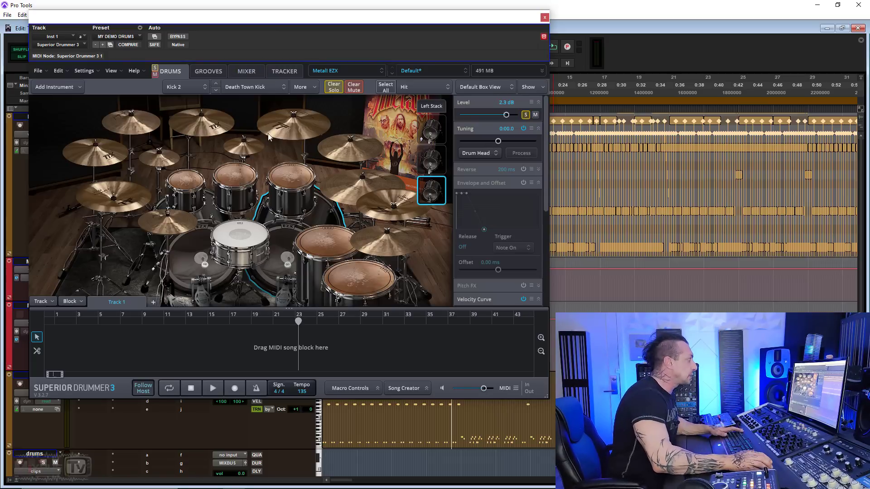
Clear the kick solo, set the selected stacked kick's level on Kick 2 to 4.5 dB, and listen to the full kit.
click(334, 88)
drag(515, 96, 517, 96)
key(space)
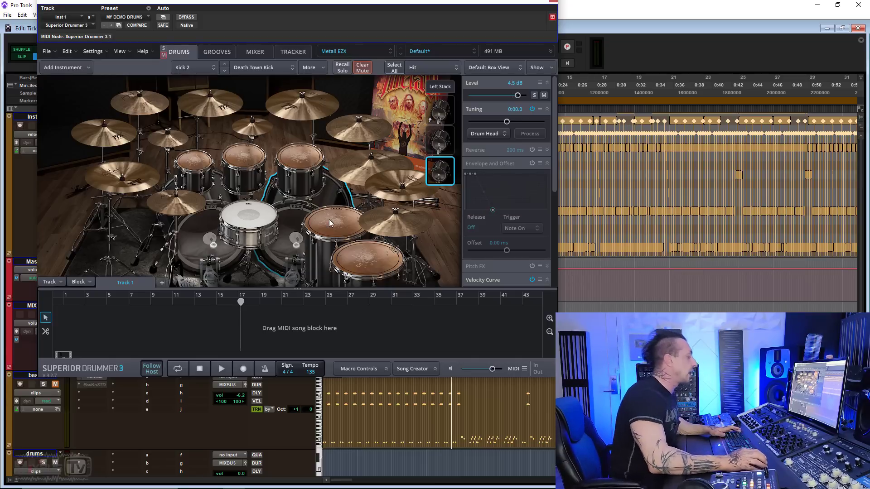
Audition snares for the Ring Smack Snare and stack the 4.5x14" Rogers Wood on its Center articulation with new mixer channels.
click(260, 213)
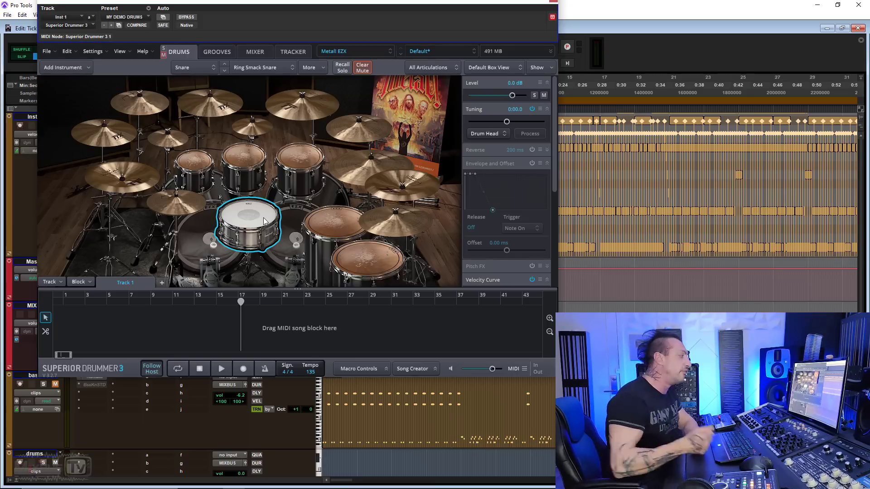
click(261, 213)
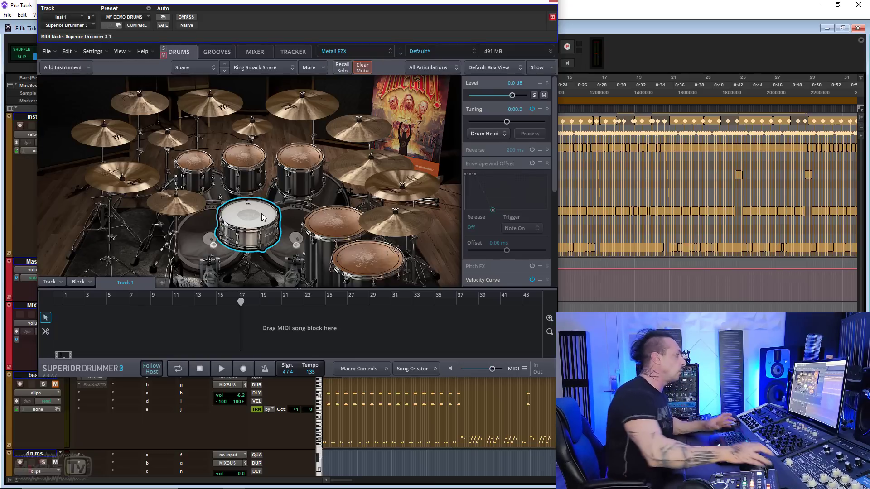
double_click(262, 214)
click(102, 239)
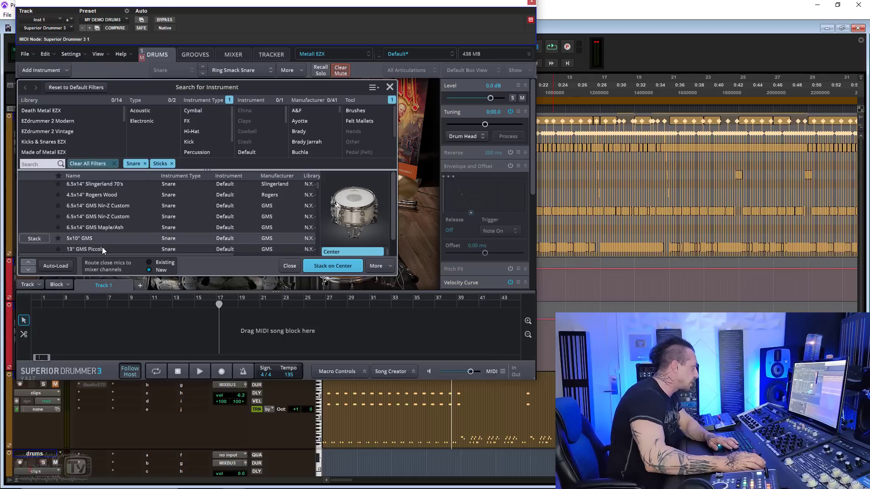
click(102, 249)
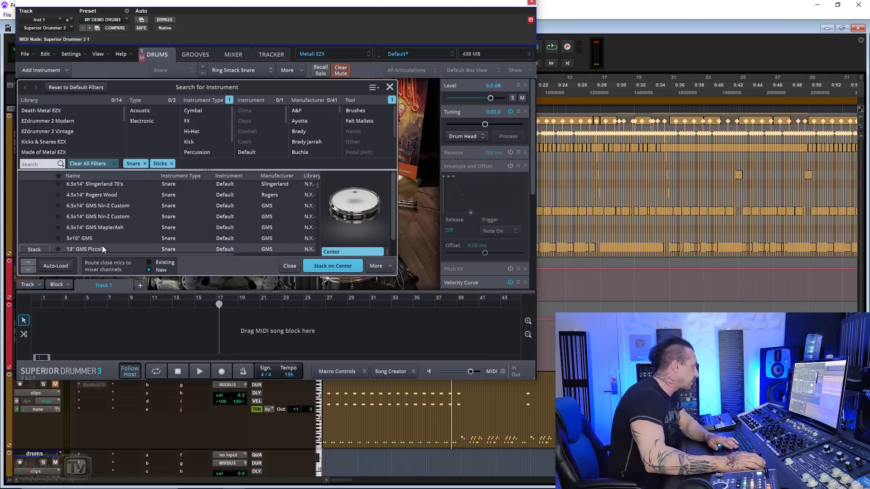
click(104, 227)
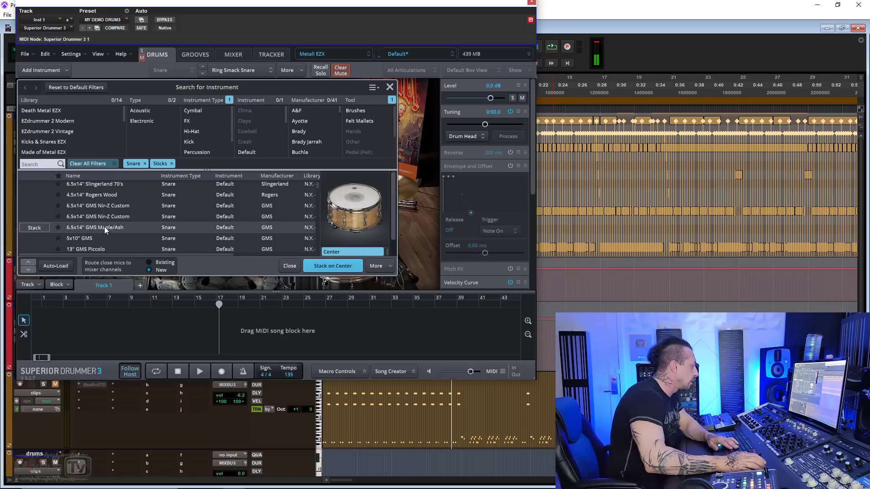
click(104, 216)
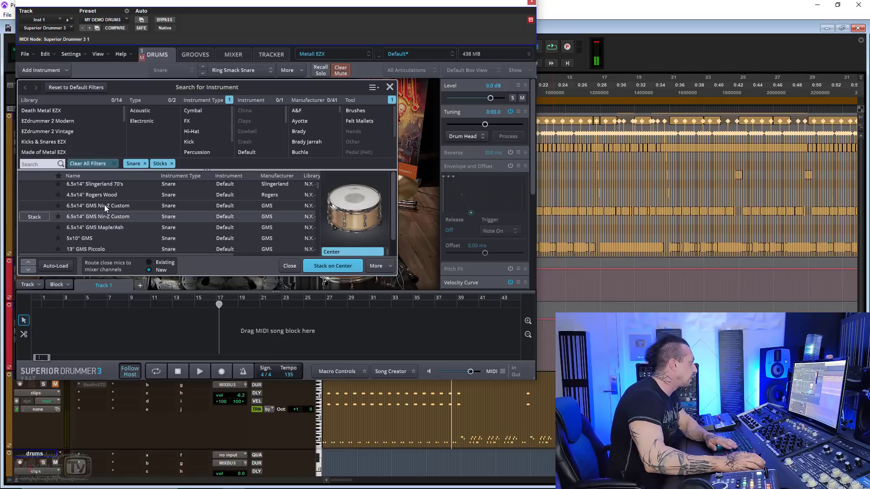
click(104, 206)
double_click(104, 195)
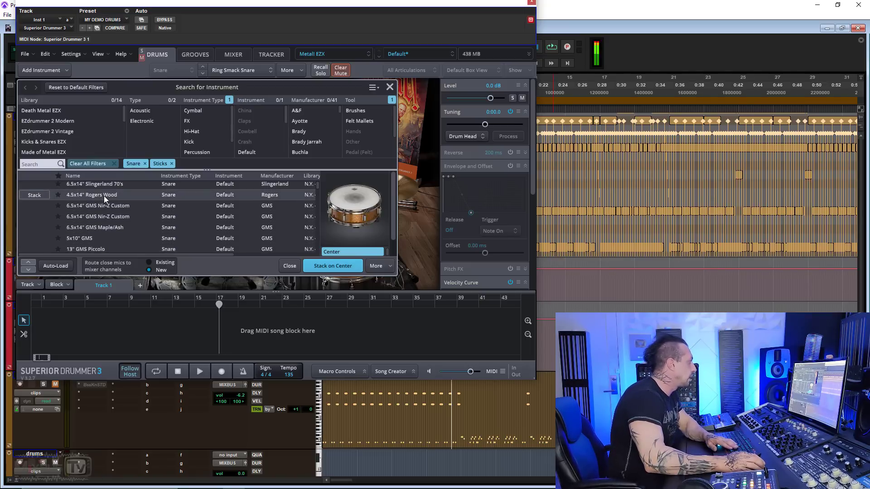
Set the stacked wood snare's level to -1.9 dB during playback and compare it with the main snare muted and unmuted.
key(space)
drag(489, 98, 490, 98)
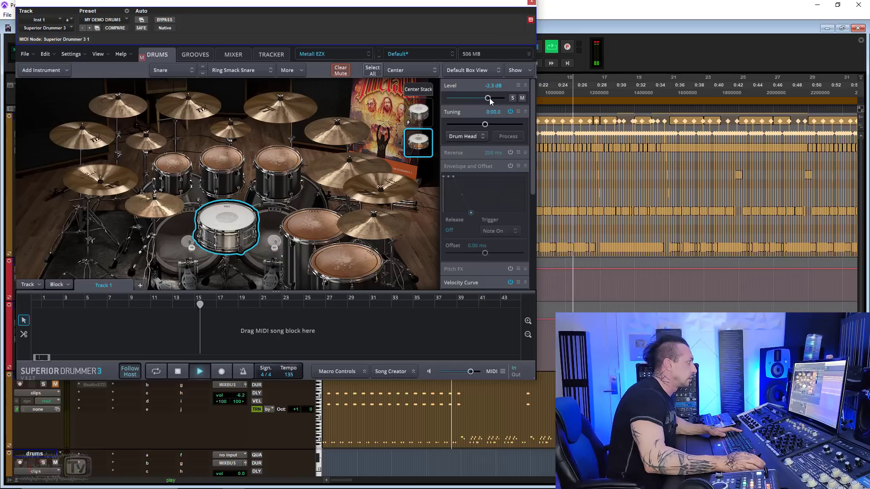
click(418, 112)
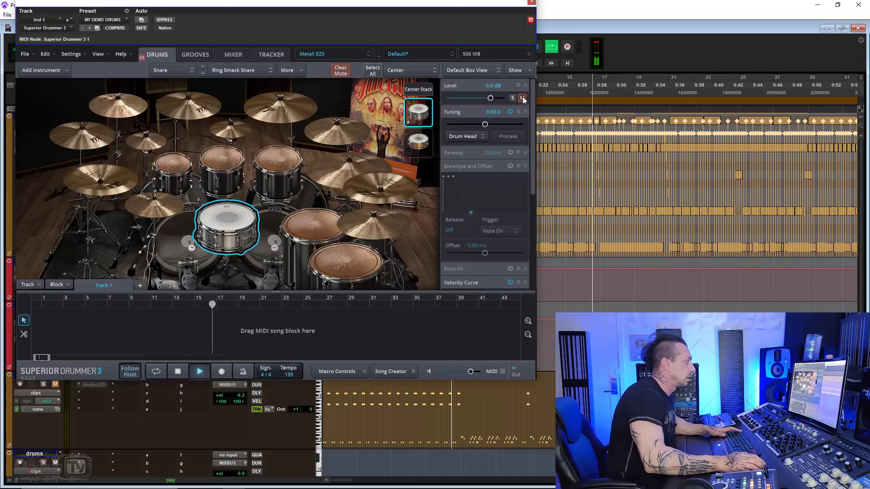
key(space)
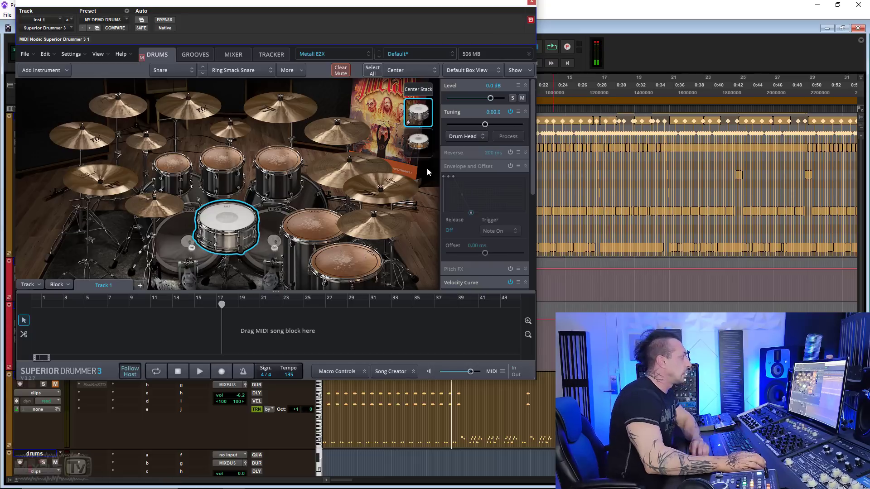
Tune the stacked wood snare up to 0:01.2, then mute the main snare and play the track.
click(422, 142)
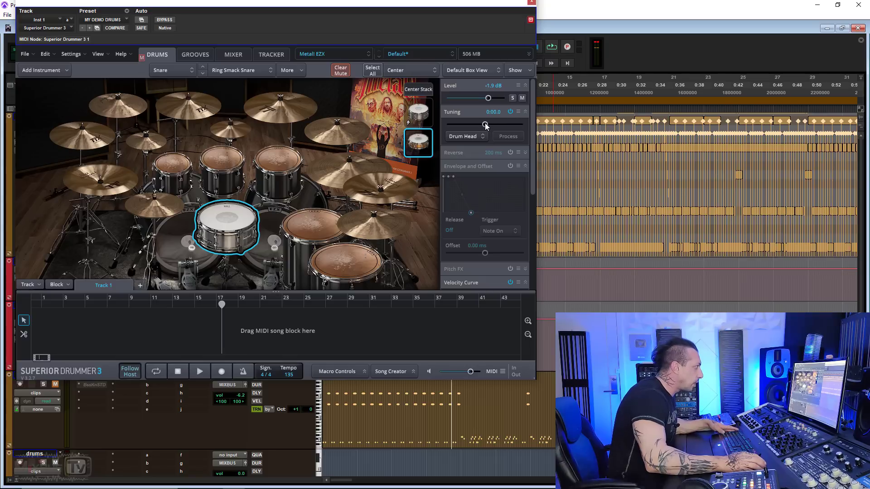
drag(486, 125, 487, 126)
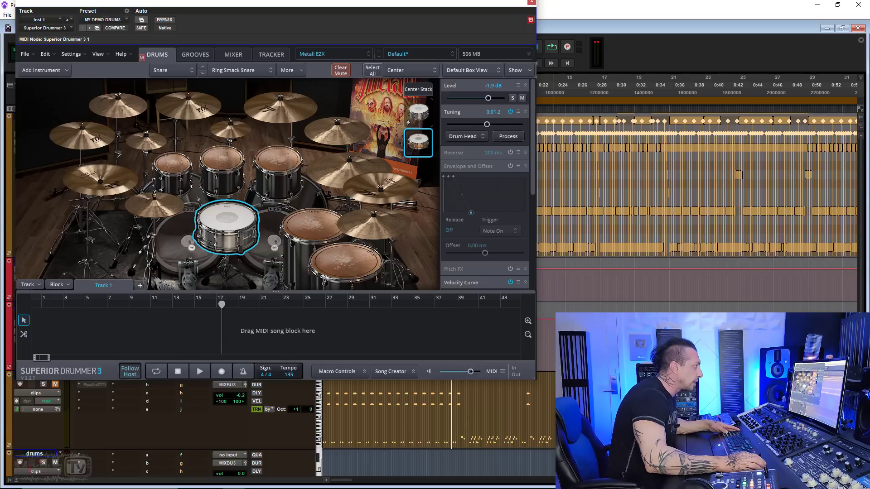
click(425, 117)
click(522, 98)
key(space)
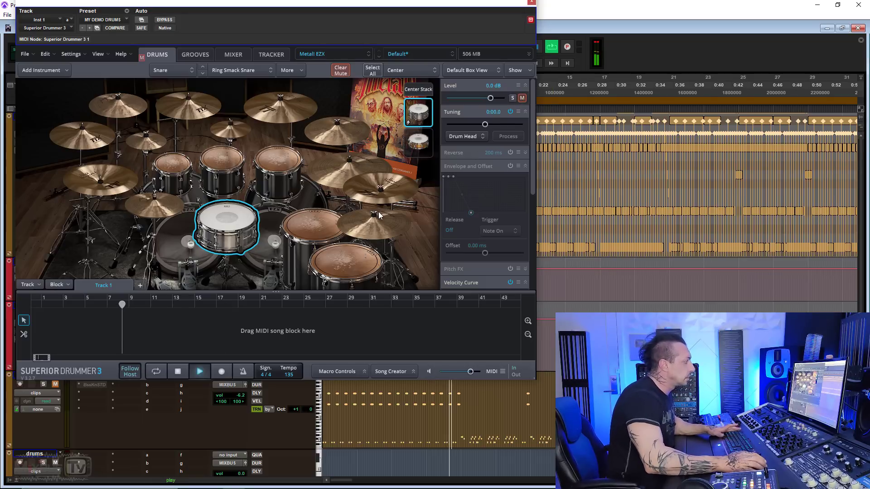
Set the stacked wood snare's tuning to 0:01.0 during playback, then stop the track and keep that snare selected.
click(417, 144)
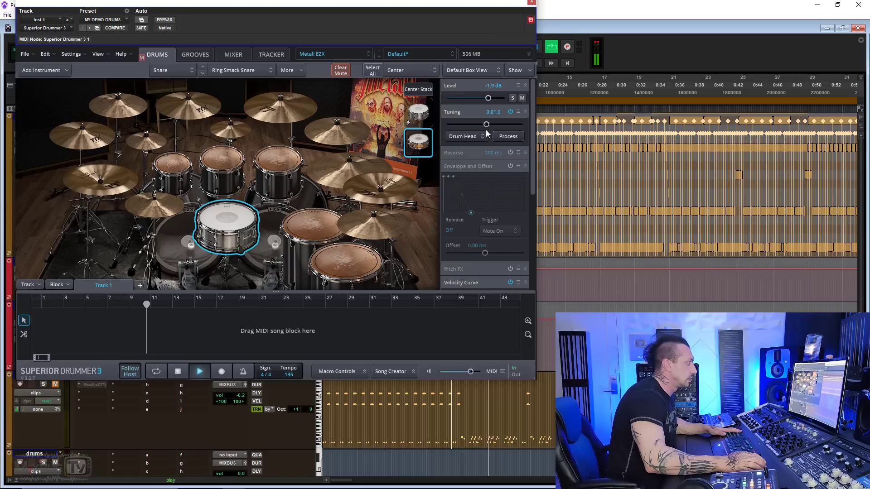
key(space)
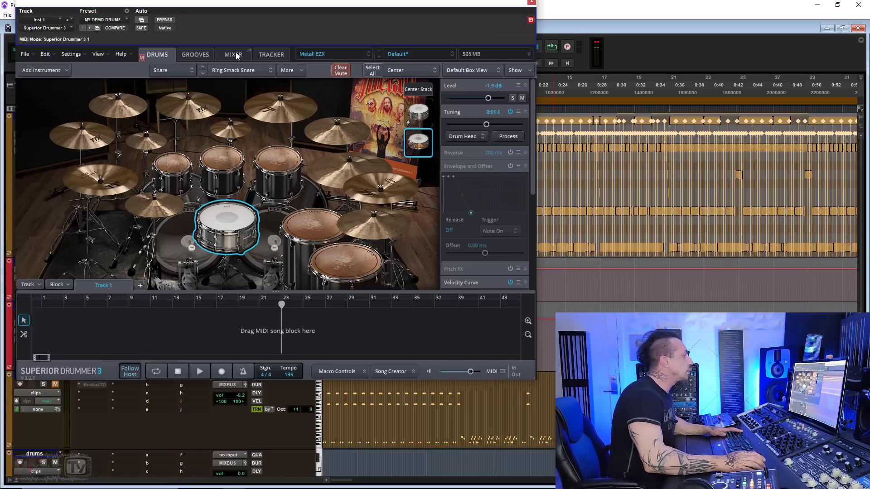
click(417, 144)
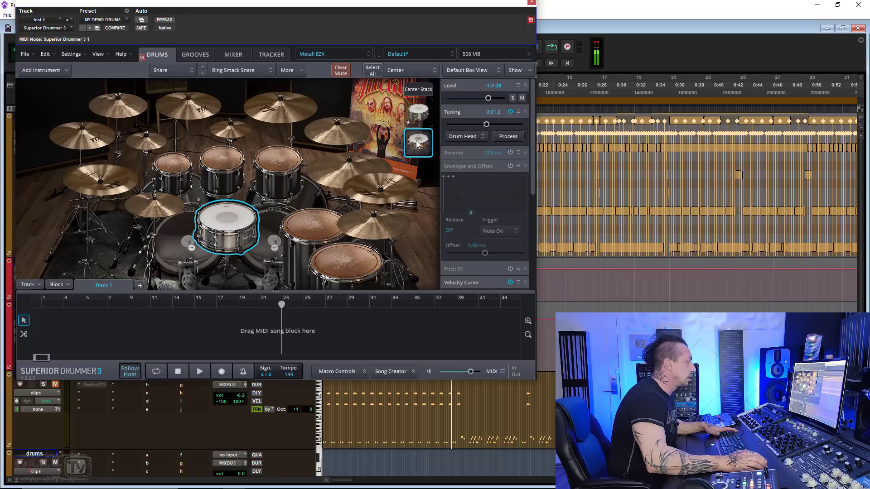
Route the X-SD Top, X-SD Bottom and X-SD Comp mixer channels together to Bus 2.
click(229, 55)
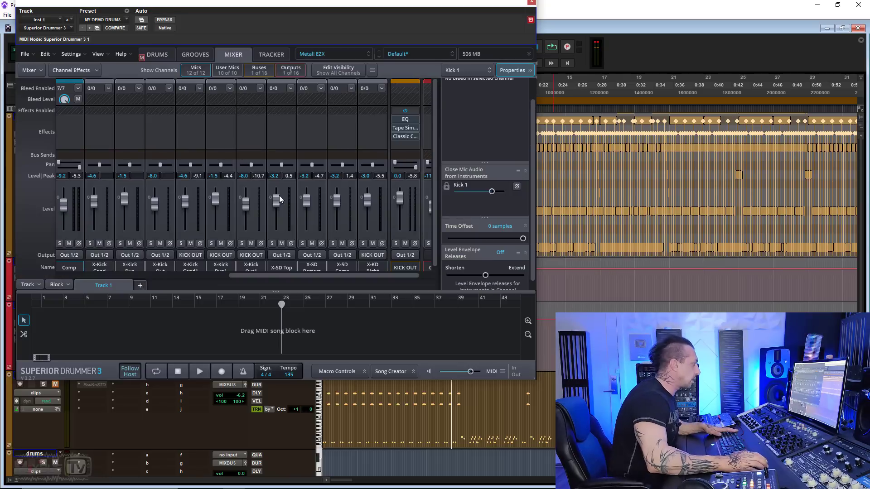
scroll(272, 231, right, 2)
click(266, 265)
click(295, 262)
click(321, 265)
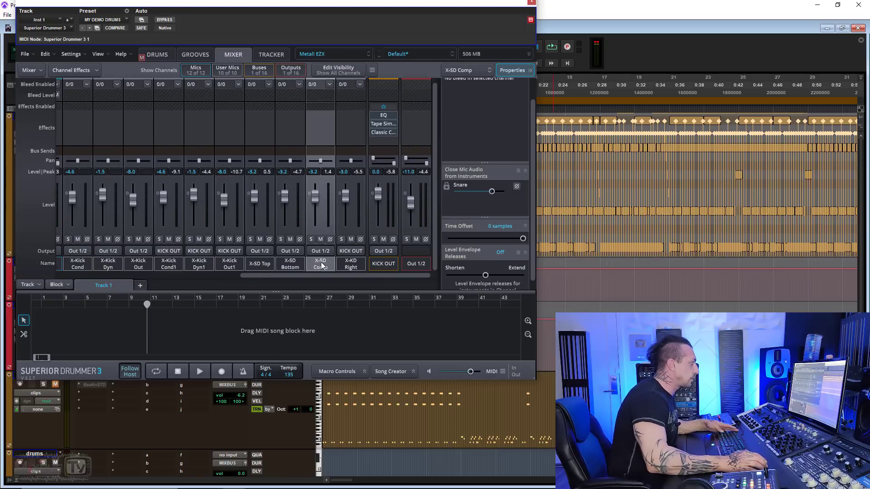
shift+click(262, 264)
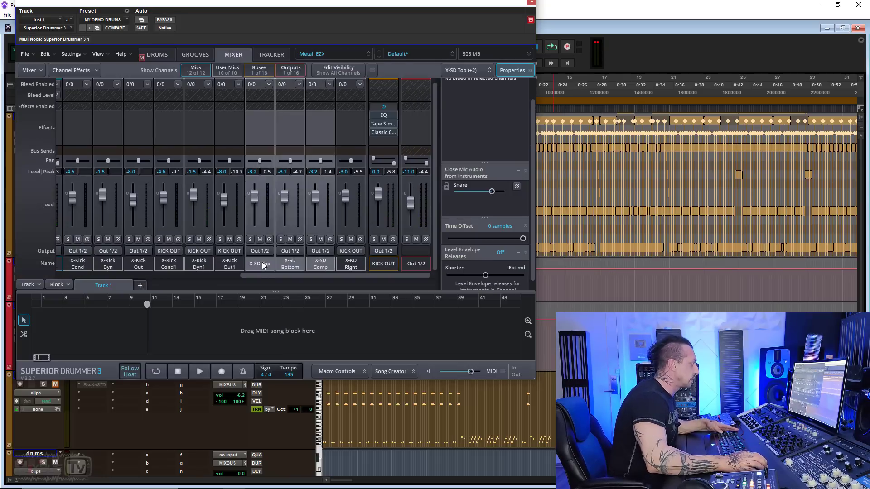
right_click(321, 251)
click(321, 250)
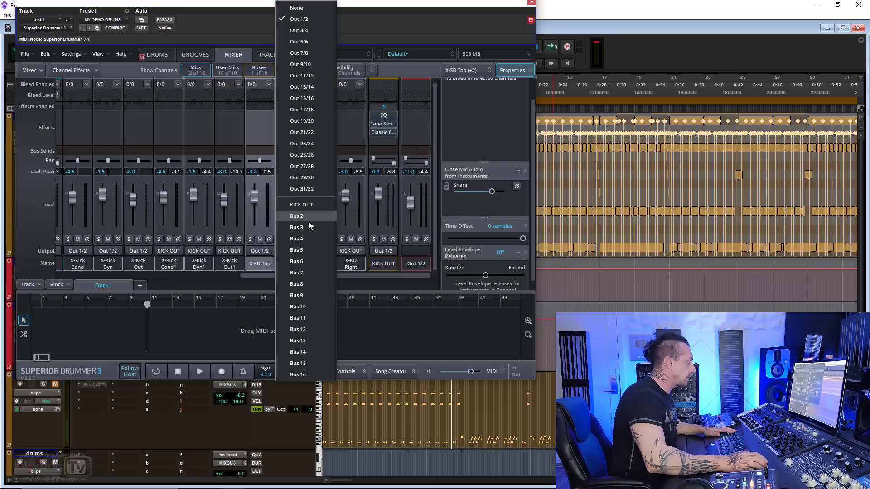
click(309, 216)
Rename Bus 2 as SNARE X.
double_click(412, 264)
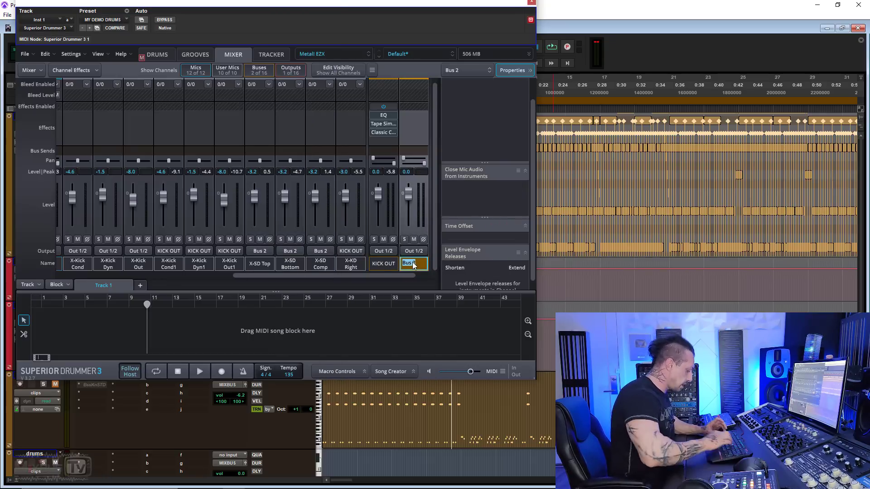
text(SNARE X)
key(Return)
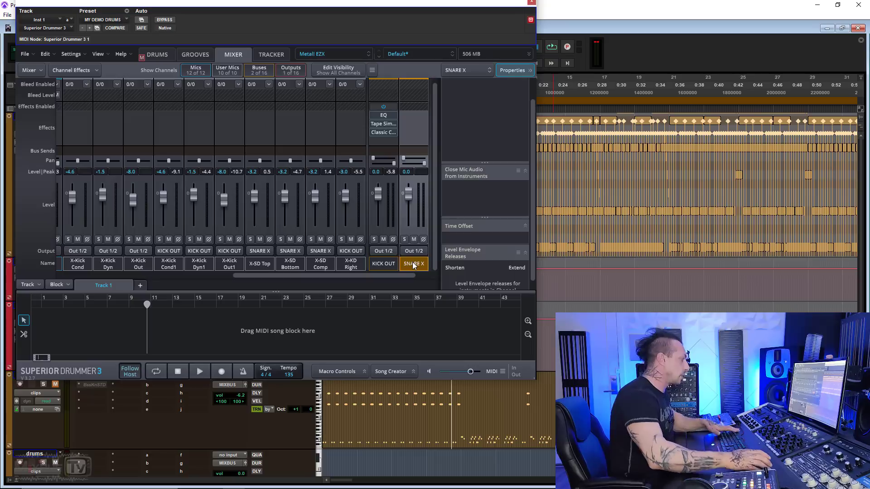
Insert an EQ on the SNARE X bus and cut about 4.2 dB near 327 Hz with a Q of 2.25 during playback.
drag(399, 276, 425, 277)
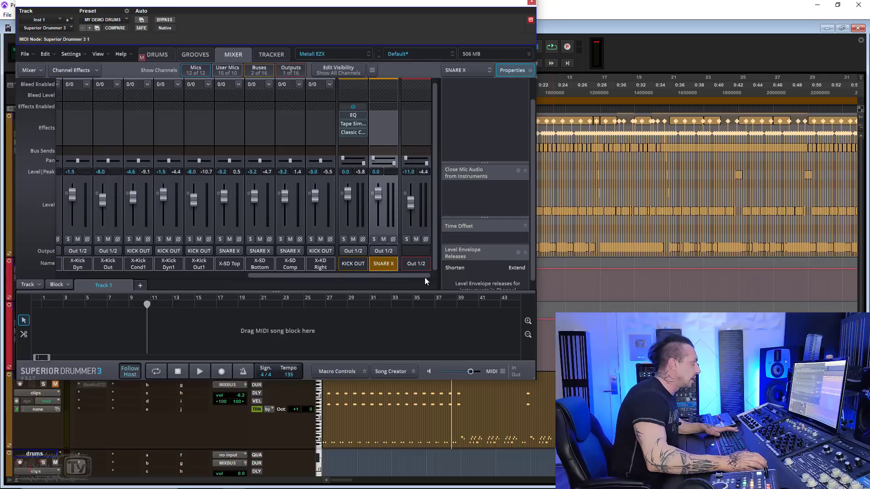
click(381, 117)
mouse_move(413, 126)
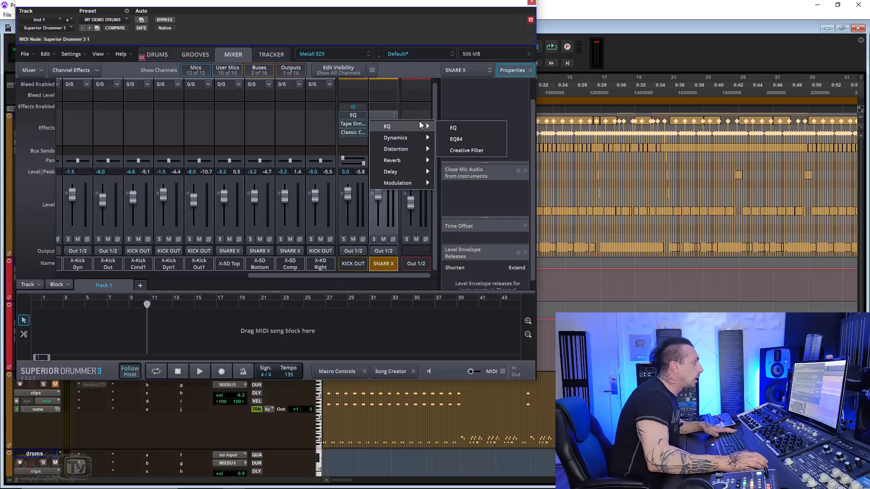
click(455, 127)
key(space)
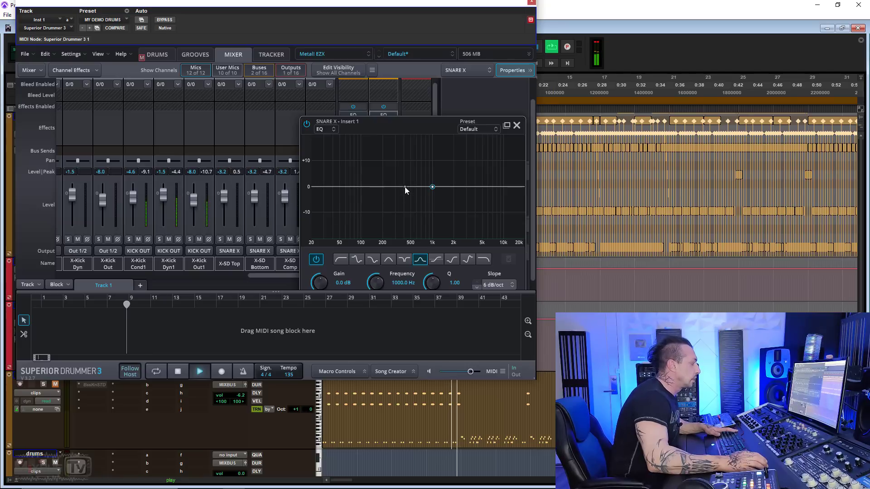
mouse_move(404, 185)
mouse_down()
mouse_move(400, 166)
mouse_move(397, 198)
mouse_up()
scroll(399, 201, up, 3)
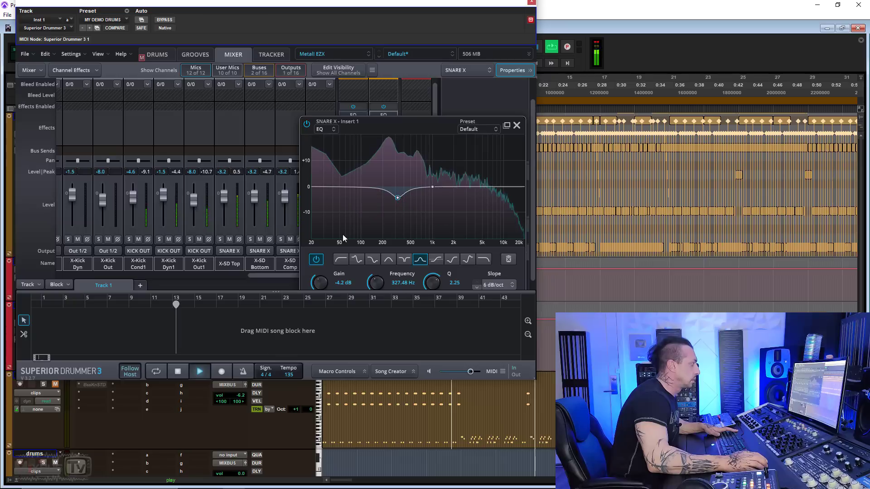
Add a low cut to the SNARE X EQ at about 45 Hz with an 18 dB/oct slope and a Q of 0.85.
click(314, 186)
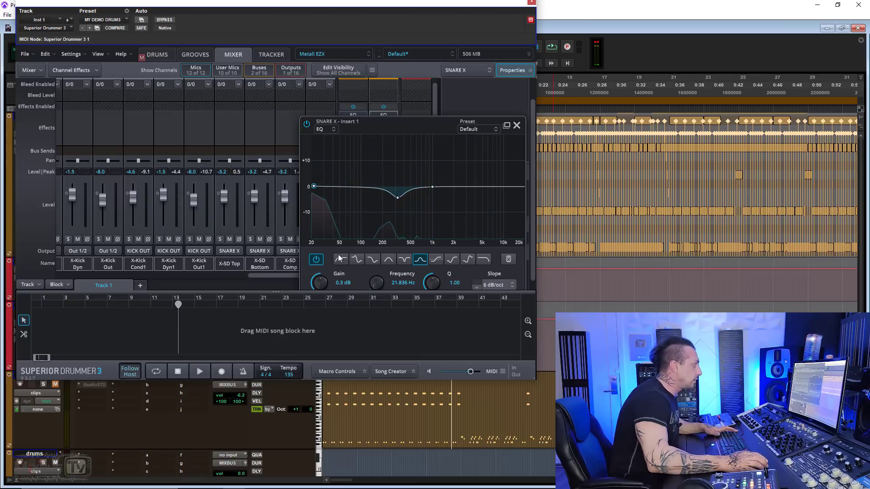
click(340, 260)
click(498, 285)
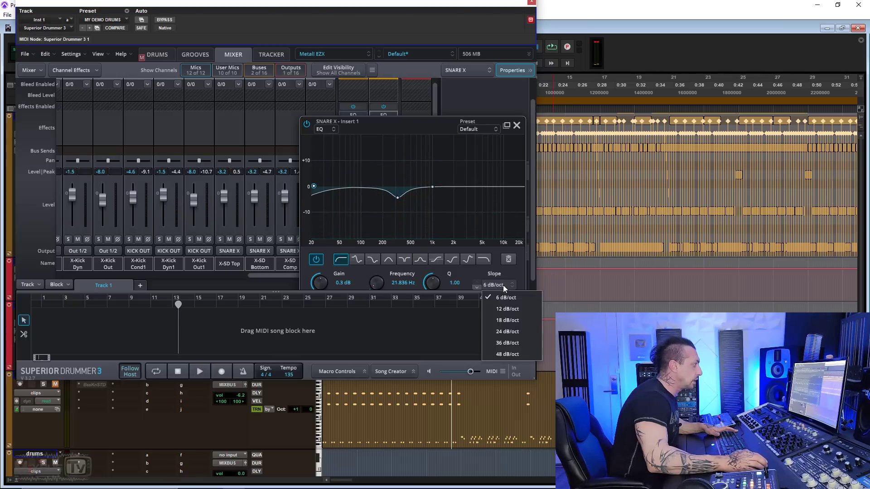
click(504, 314)
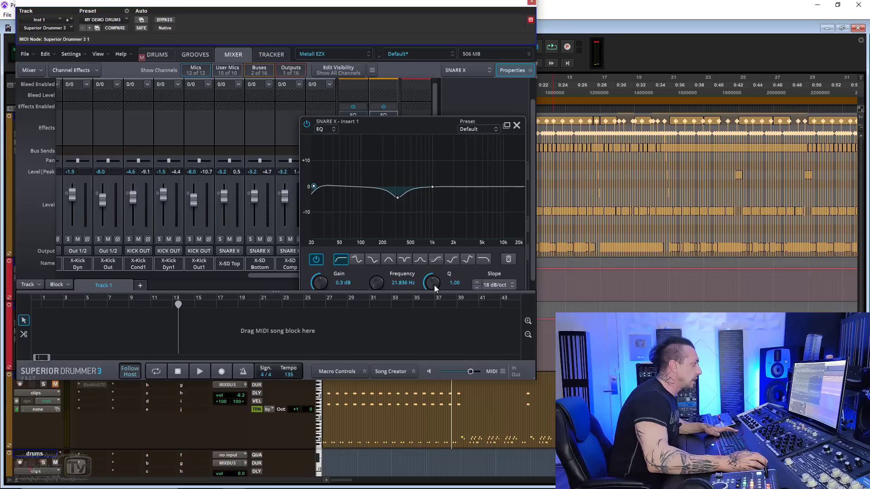
drag(430, 289, 431, 284)
drag(377, 290, 381, 287)
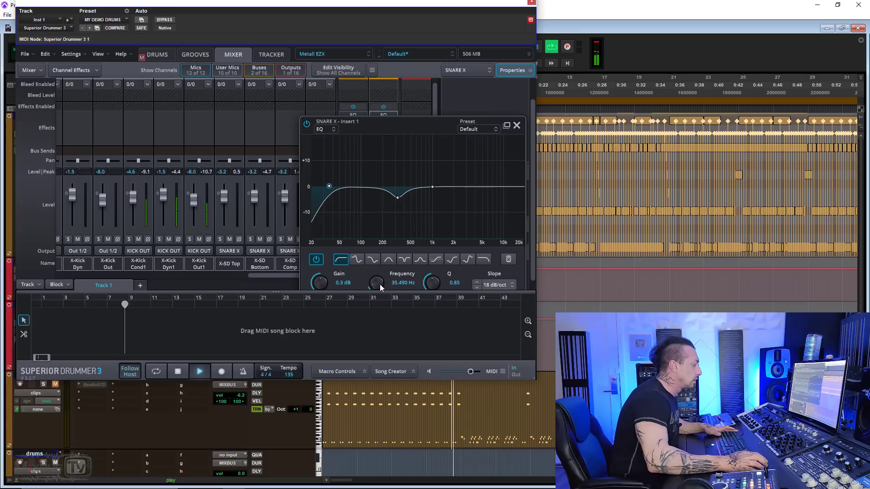
scroll(380, 284, up, 3)
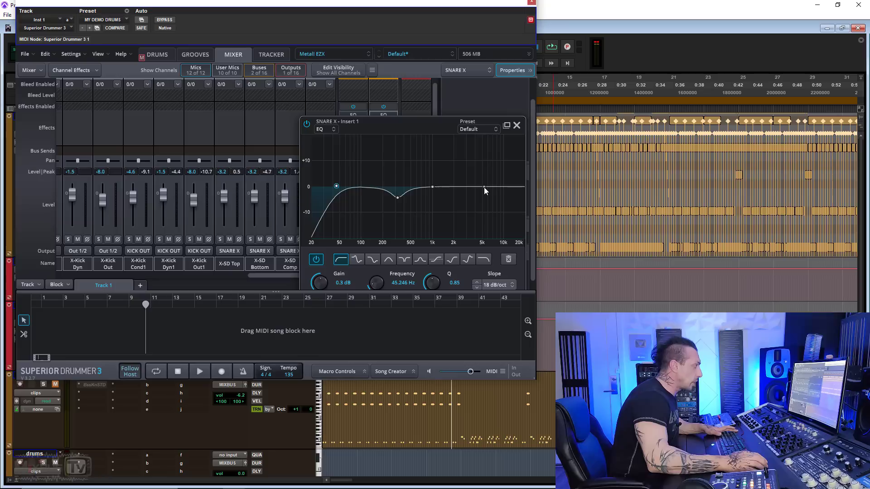
Add a high-shelf boost of about 1.6 dB near 1869 Hz to the SNARE X EQ, listen to it, and close the EQ.
key(space)
drag(484, 187, 452, 182)
click(436, 259)
key(space)
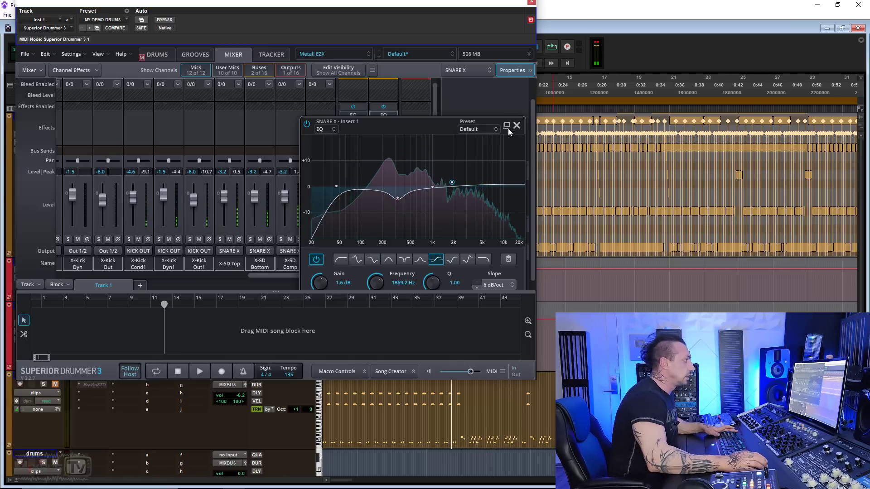
click(515, 126)
Insert a tape simulator and Comp 76 on SNARE X, setting the compressor to -15.4 dB input, 2.37 release and -5.1 dB output.
click(383, 132)
mouse_move(420, 156)
click(475, 179)
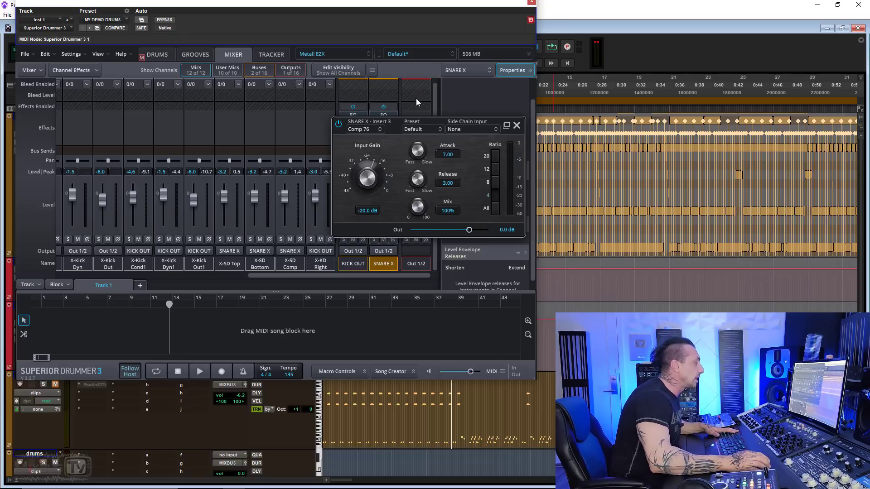
key(space)
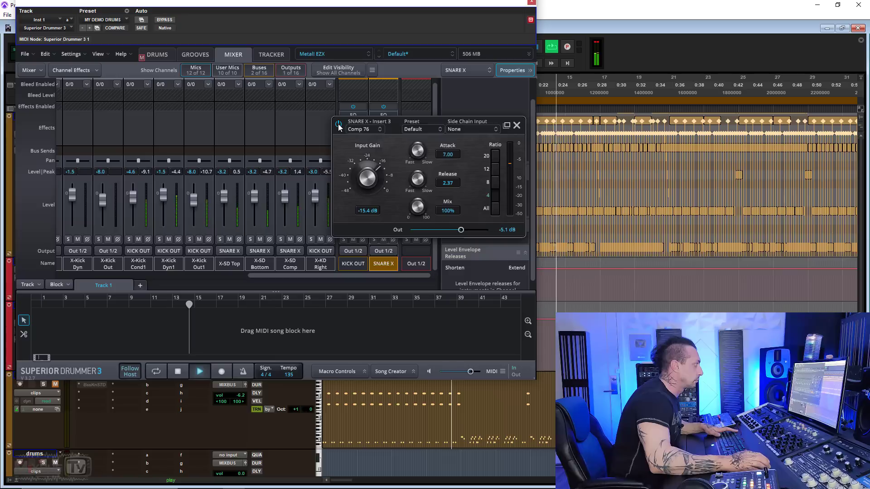
Compare Comp 76 bypassed and active on SNARE X, raise its output to about -0.3 dB, and close the compressor.
click(338, 124)
click(338, 124)
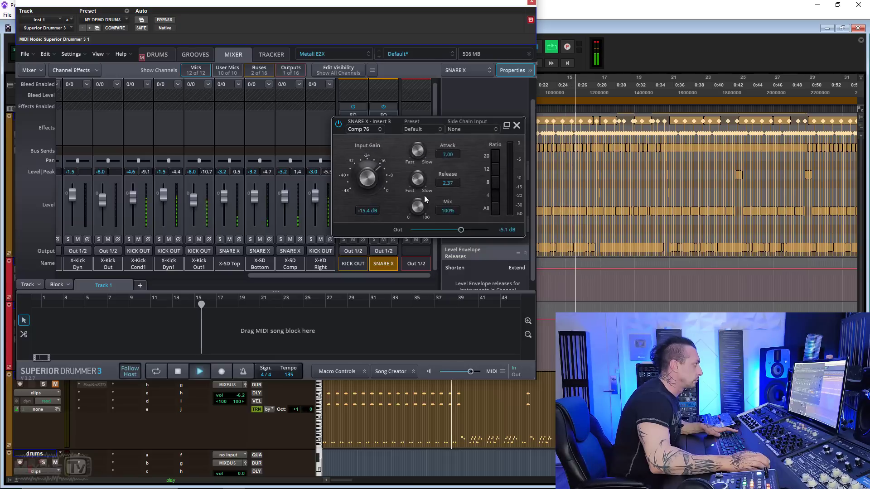
drag(464, 230, 469, 230)
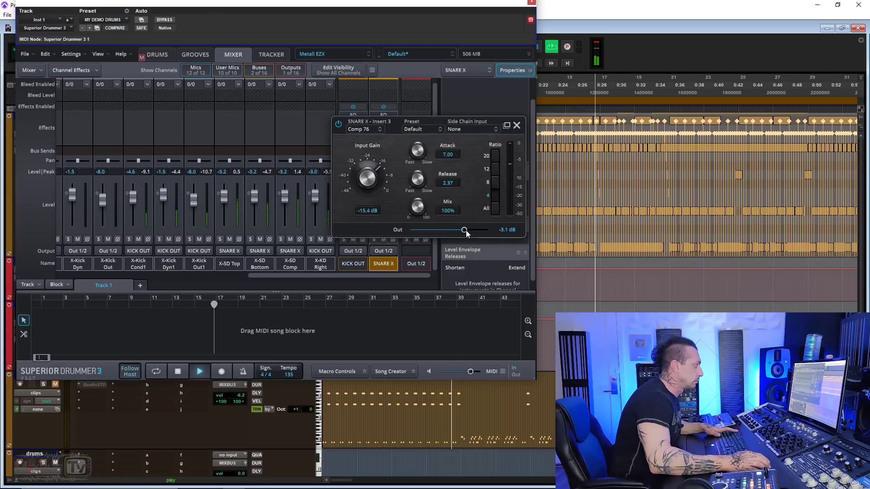
click(339, 124)
click(339, 124)
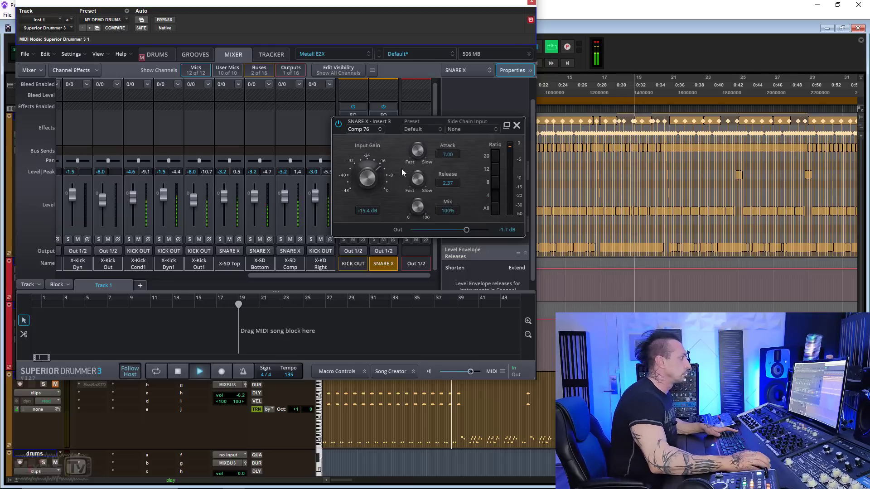
drag(466, 230, 469, 230)
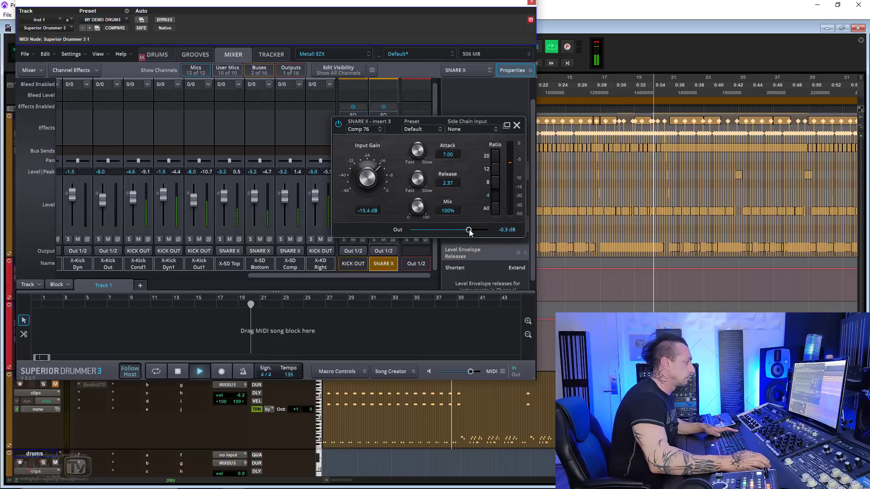
click(518, 126)
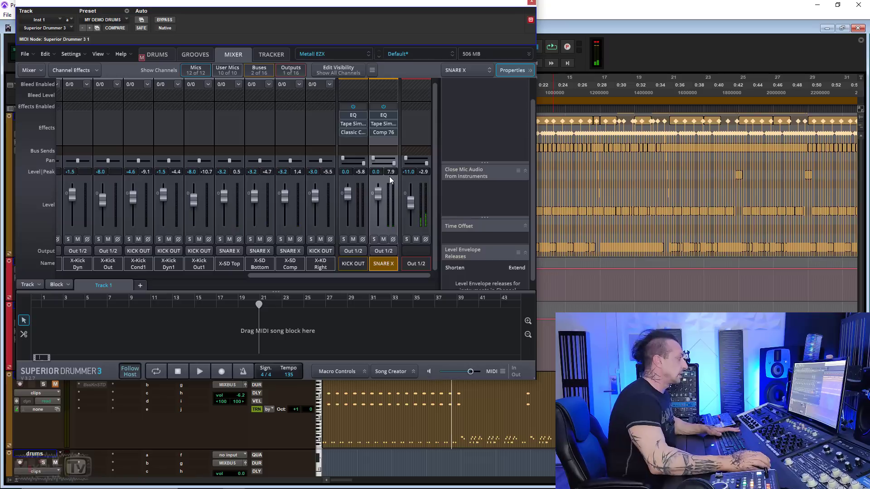
Unmute the main snare in the Center stack and listen to the track with the mixer open.
click(159, 54)
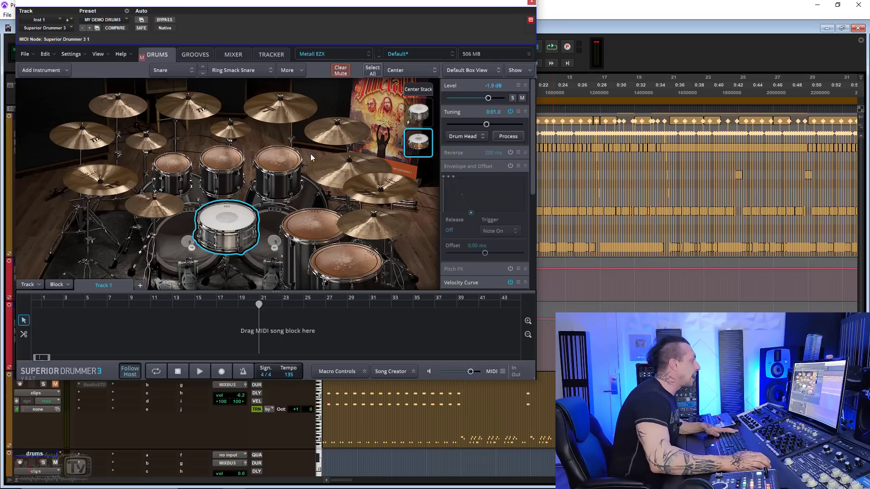
click(425, 114)
click(233, 54)
key(space)
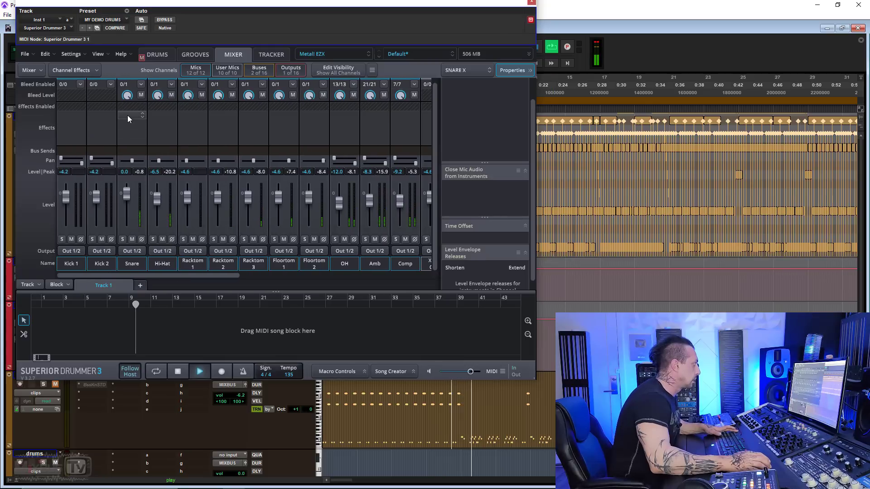
key(space)
Insert an EQ on the Snare channel and cut about 3.5 dB near 368 Hz with a Q of 1.72 during playback.
click(129, 114)
mouse_move(161, 127)
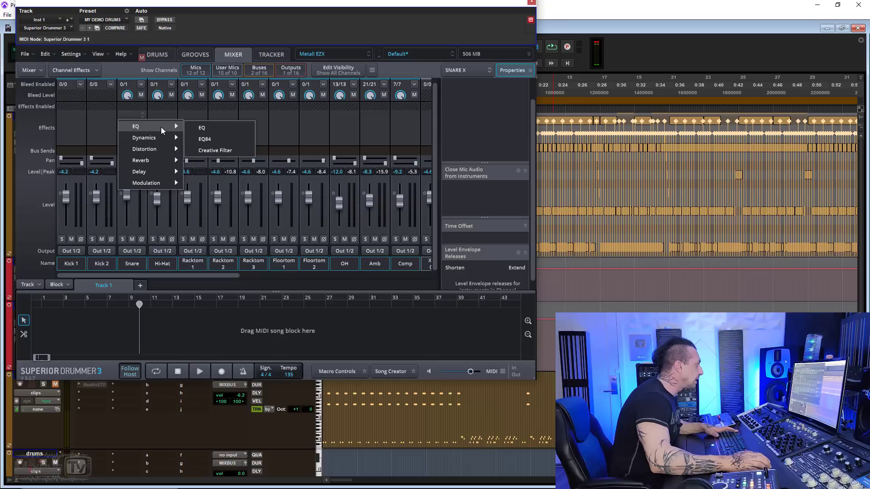
click(210, 127)
key(space)
drag(291, 186, 260, 196)
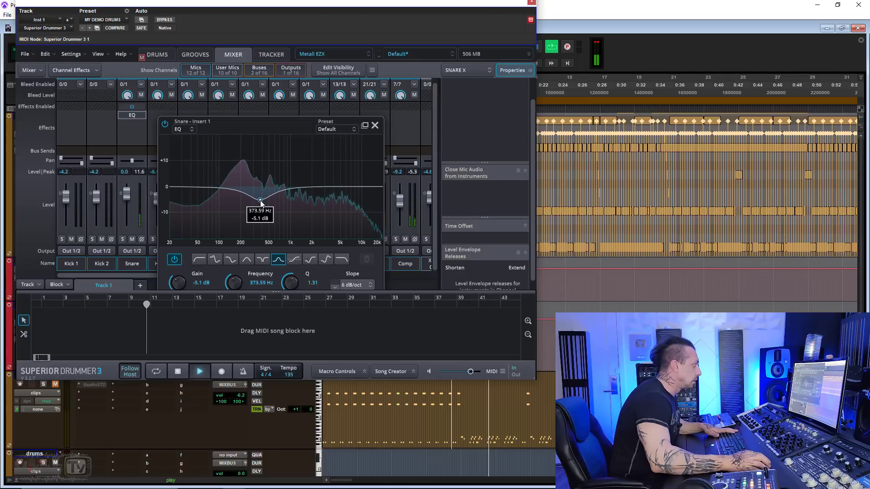
scroll(260, 196, up, 5)
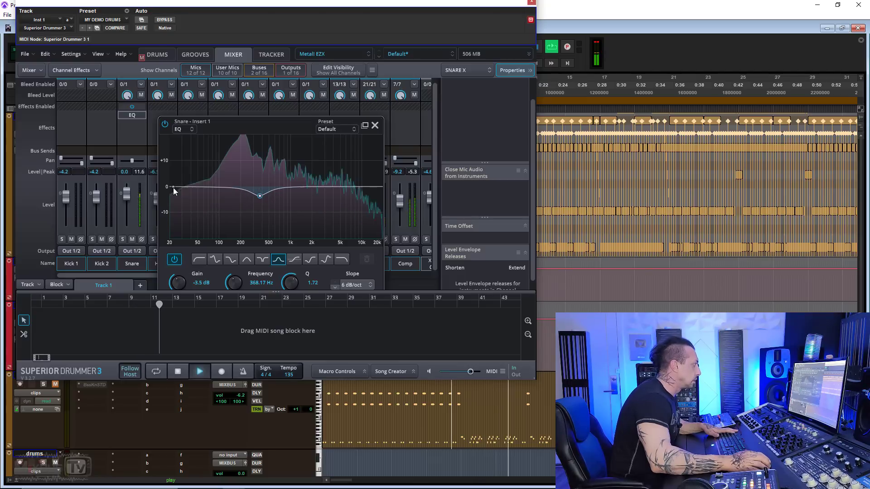
click(376, 126)
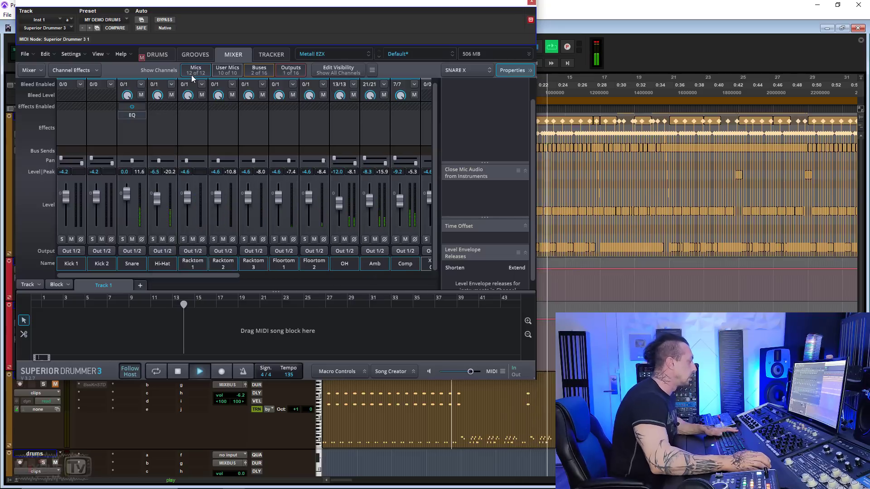
Solo the main snare in the Center stack, enable its Envelope and Offset, and shorten the release to about 549 ms during playback.
click(167, 58)
key(space)
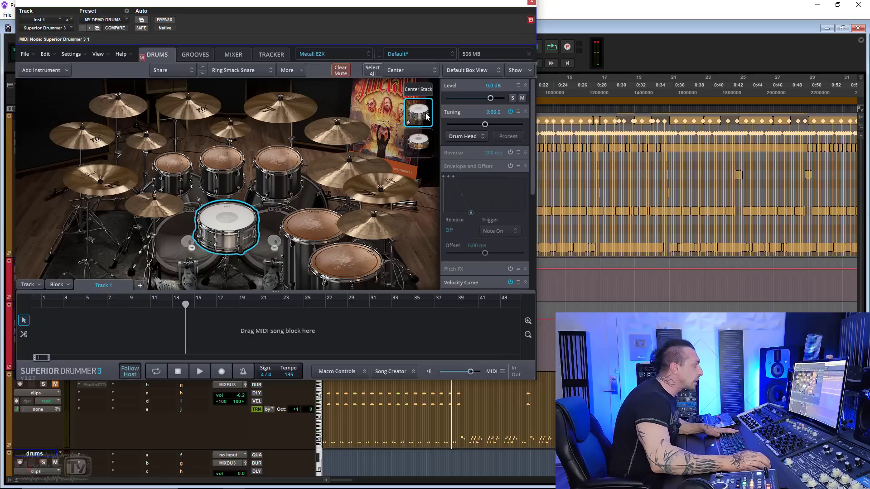
click(510, 166)
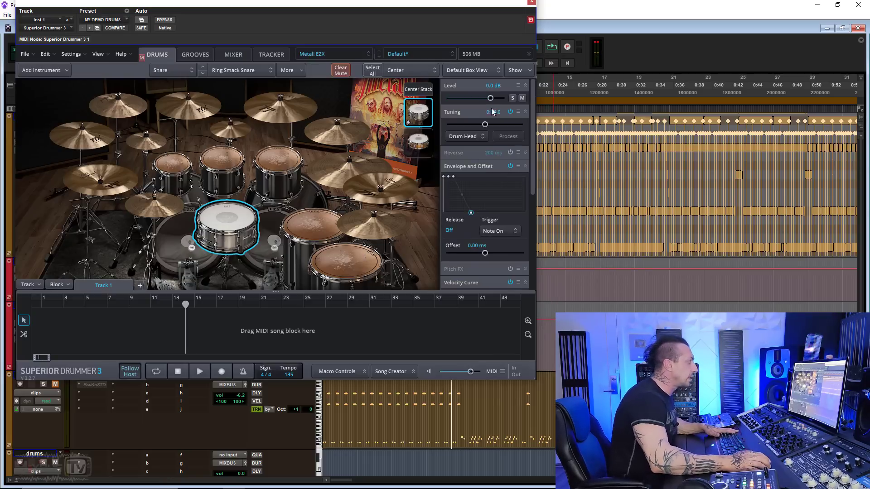
click(512, 98)
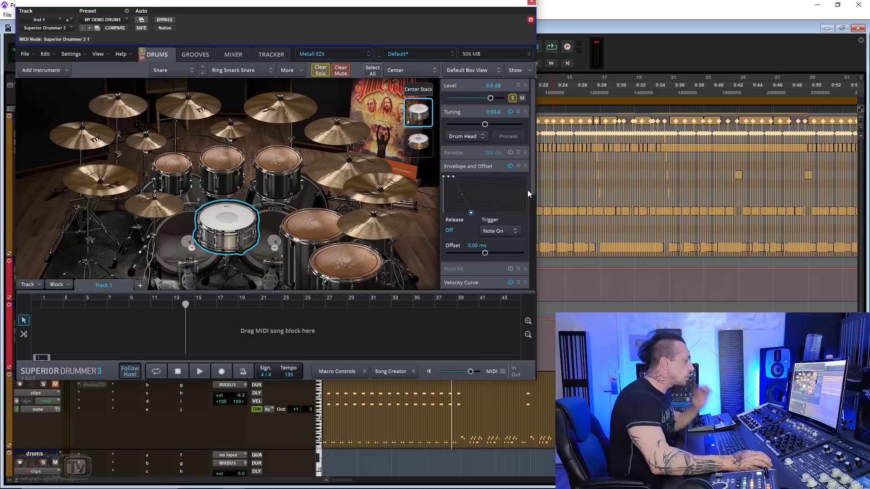
key(space)
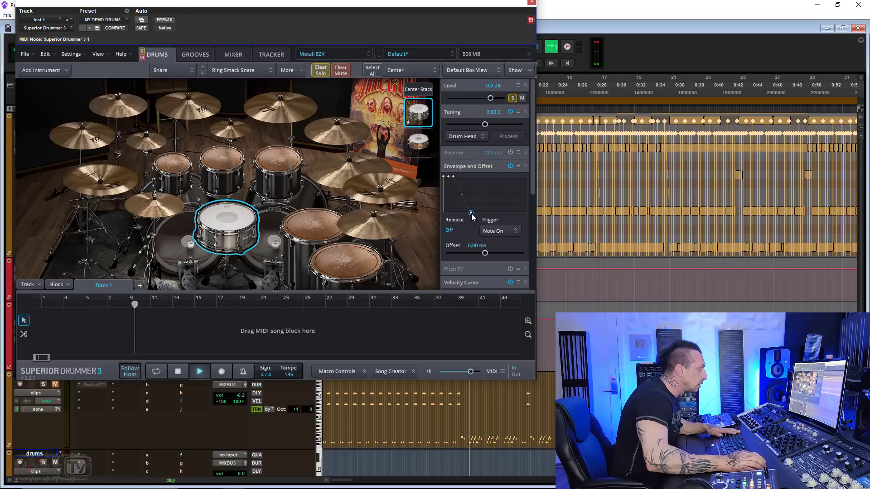
click(471, 213)
drag(471, 215, 469, 222)
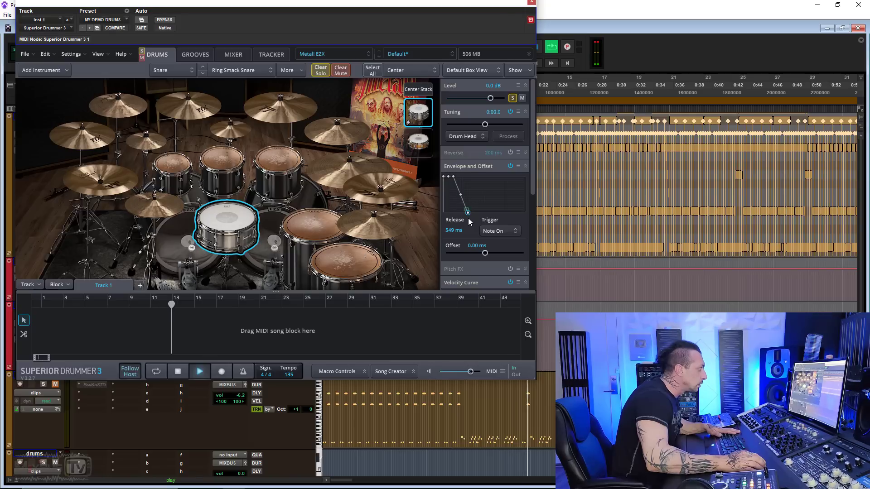
Insert Comp 76 after the Snare channel's EQ and set about -9.7 dB input, 5.71 attack and 6.78 release during playback.
click(233, 54)
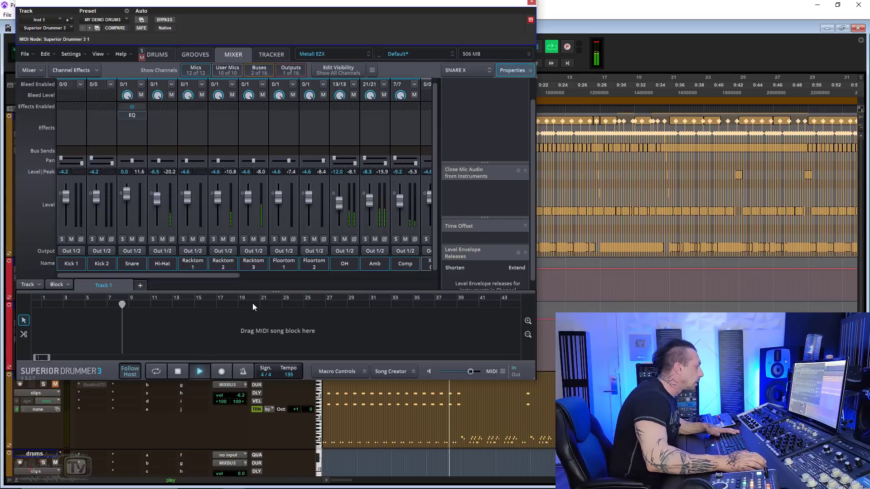
drag(230, 272, 203, 271)
click(159, 55)
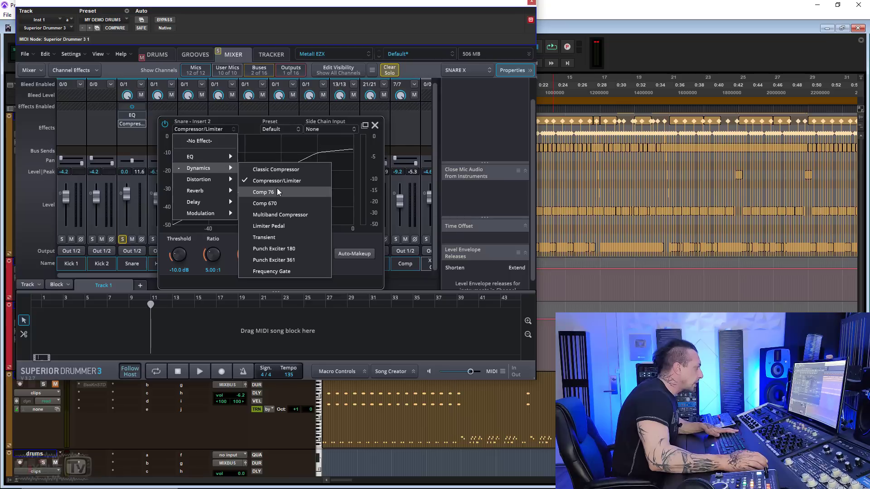
click(277, 195)
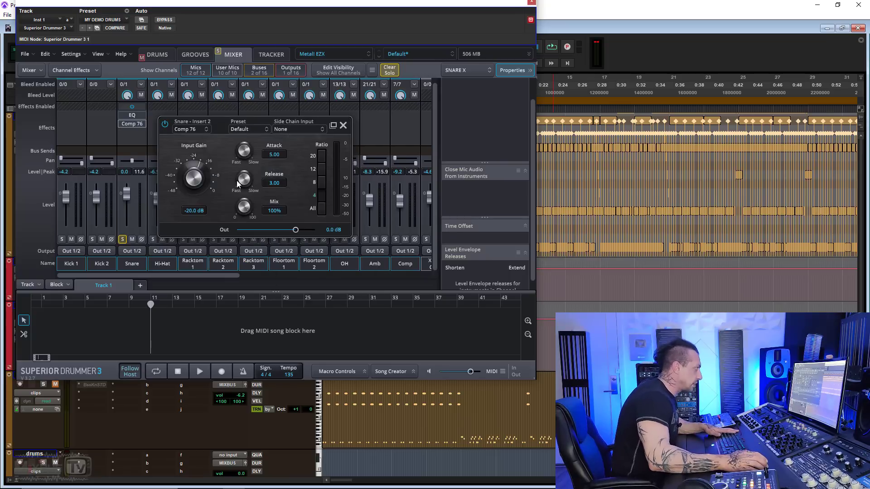
key(space)
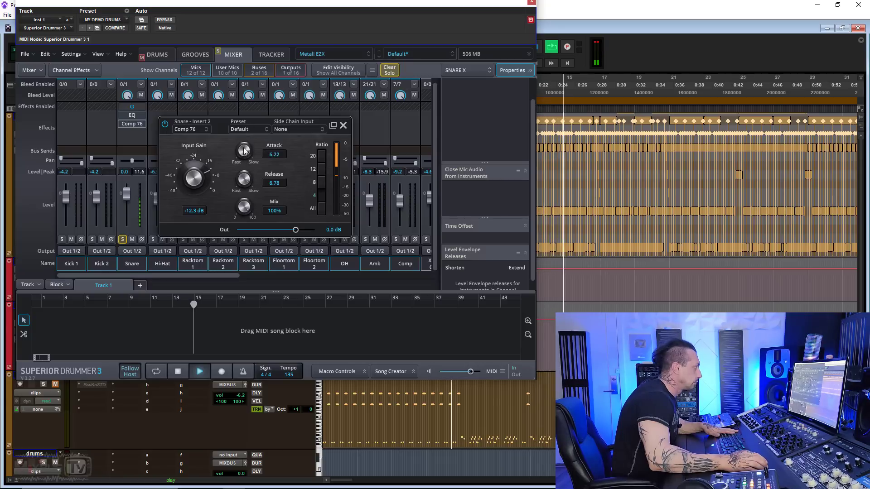
drag(204, 183, 247, 171)
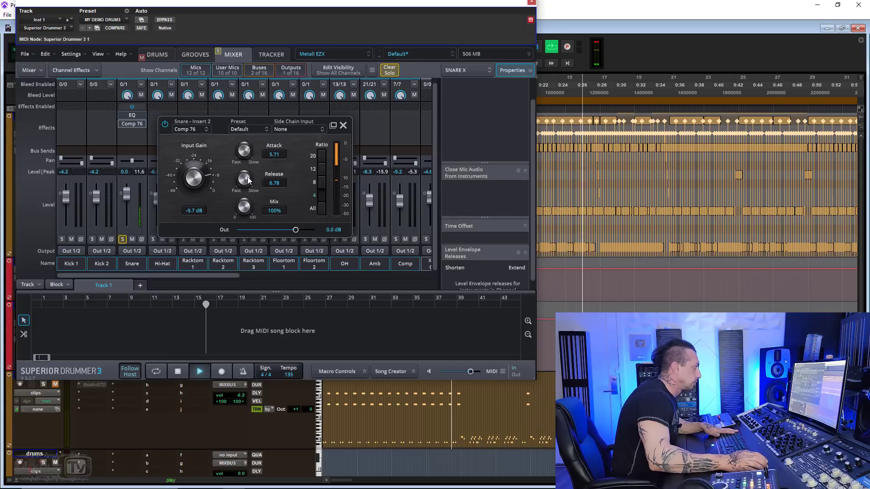
key(space)
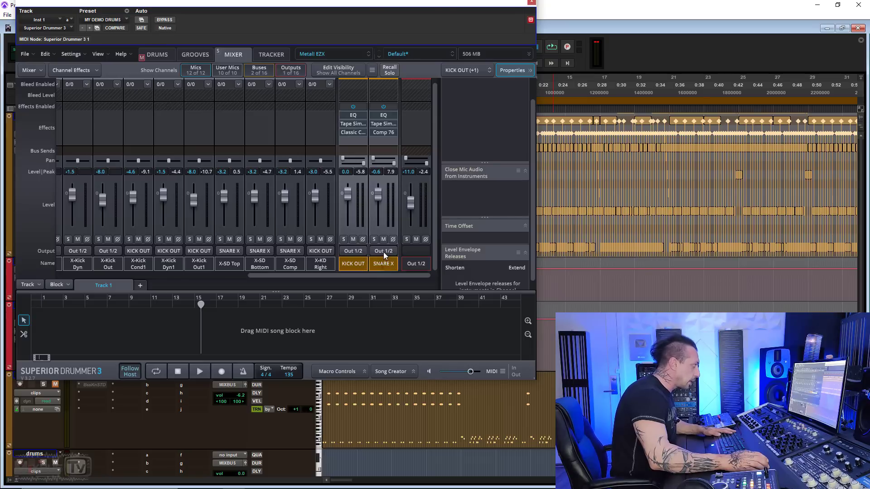
Route the KICK OUT and SNARE X outputs to Bus 16 and rename that bus DRUM OUT.
click(384, 252)
click(395, 372)
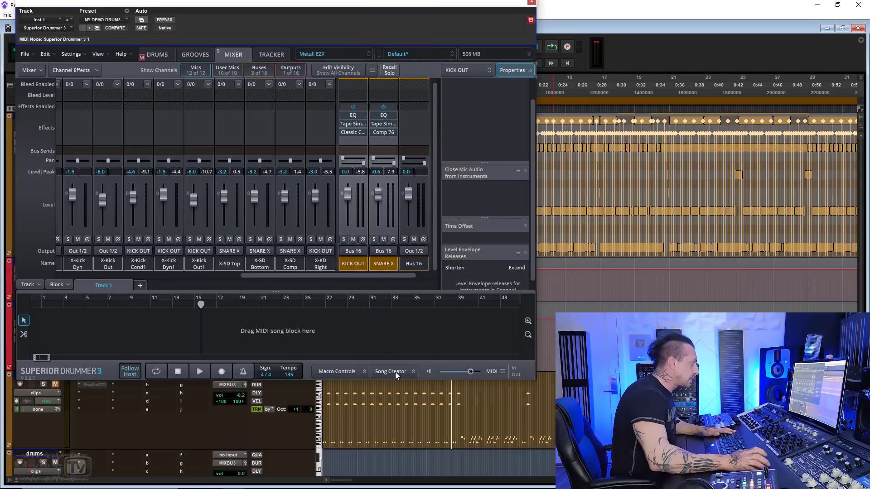
double_click(412, 266)
text(DRUM OUT)
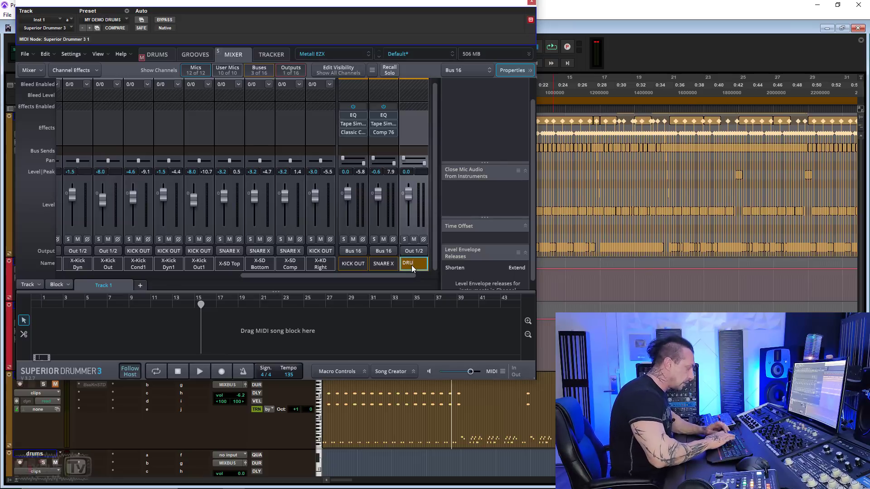
key(Return)
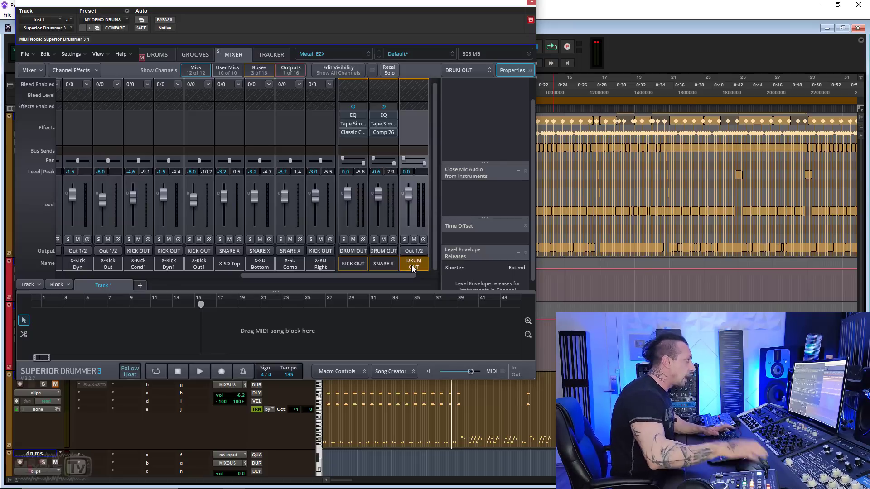
Insert an EQ84 as the first effect on the DRUM OUT bus.
click(415, 115)
mouse_move(444, 139)
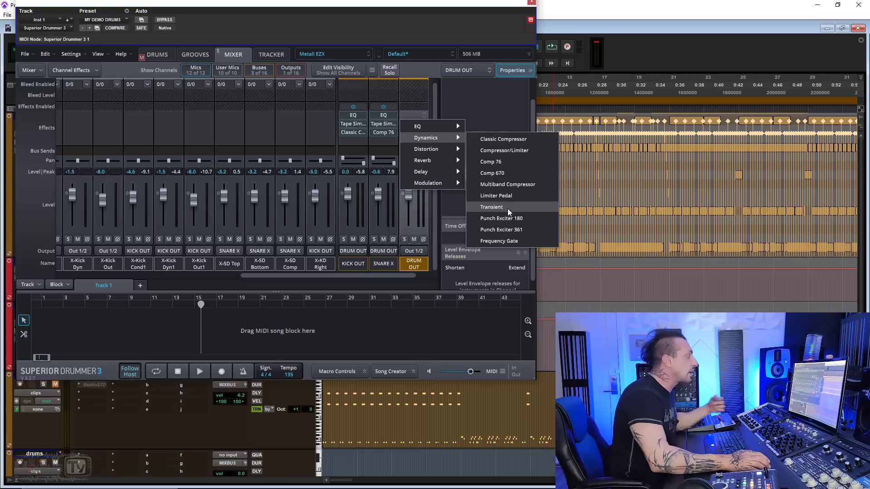
click(510, 176)
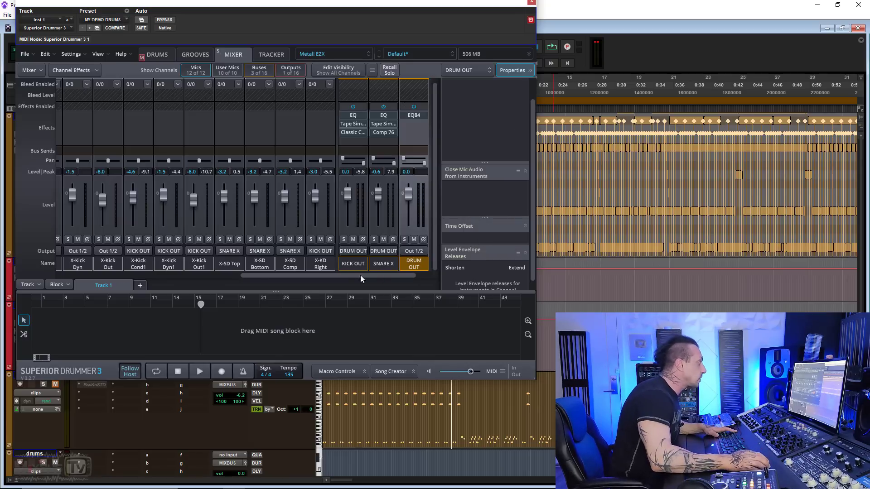
Solo both floor toms and play the tom section while checking their channels in the mixer.
drag(360, 275, 144, 275)
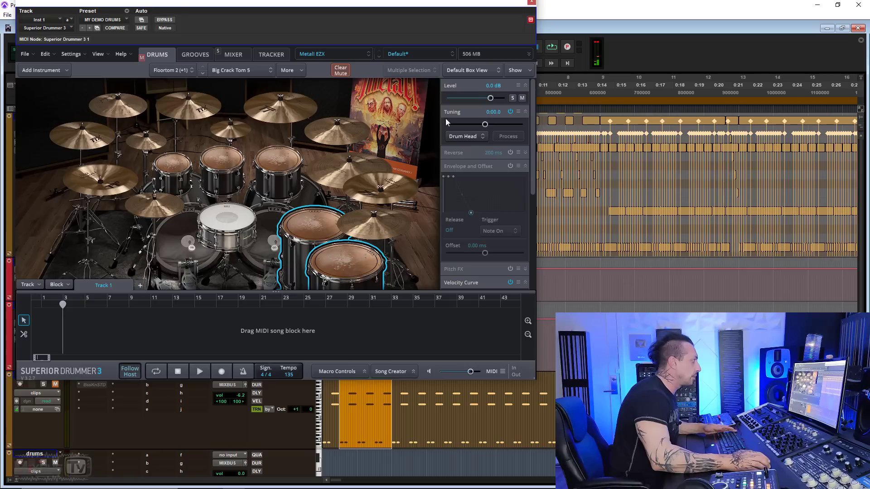
click(512, 98)
key(space)
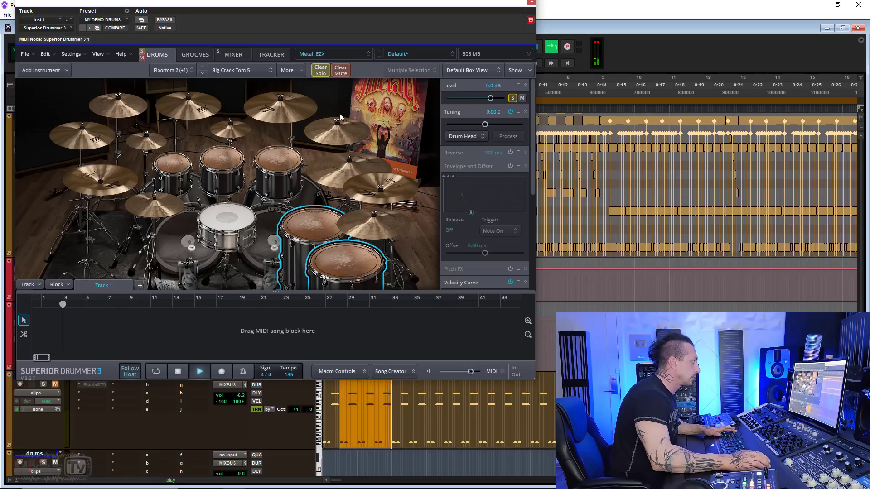
key(space)
click(235, 55)
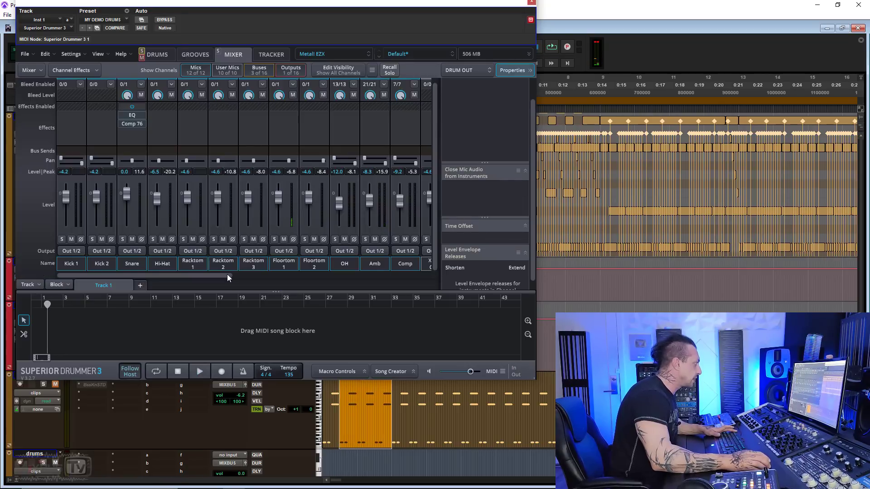
drag(227, 274, 283, 278)
key(space)
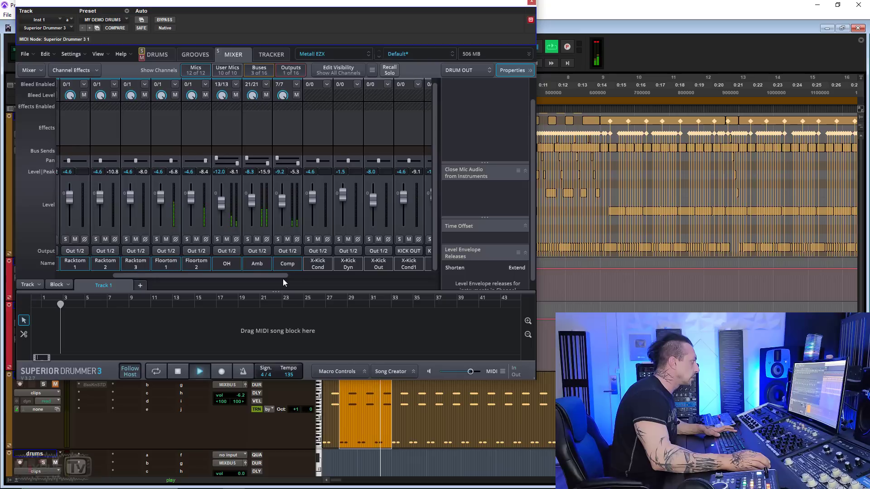
Lower the Floortom 1 and Floortom 2 bleed in the Amb channel, listen to the result, and select the OH channel.
click(256, 86)
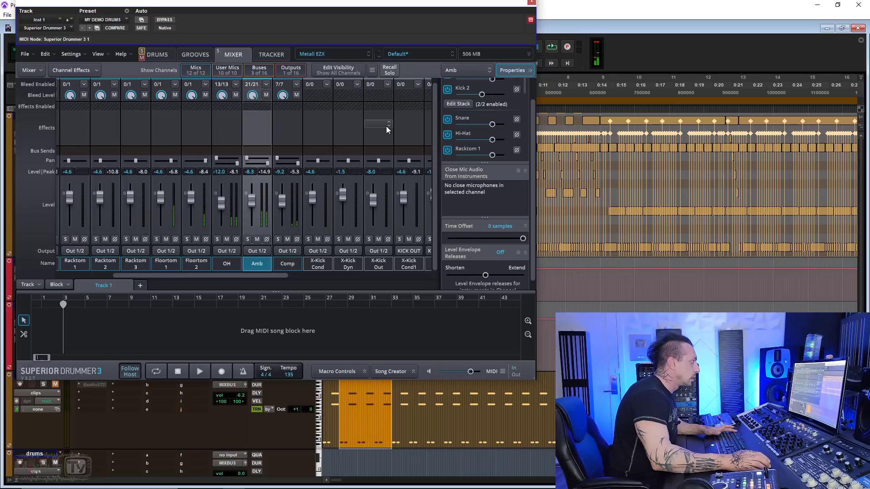
drag(525, 90, 484, 132)
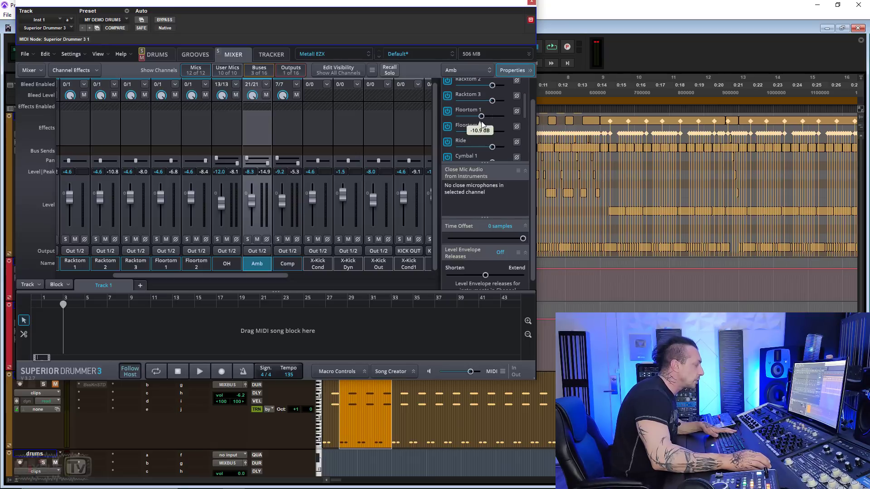
key(space)
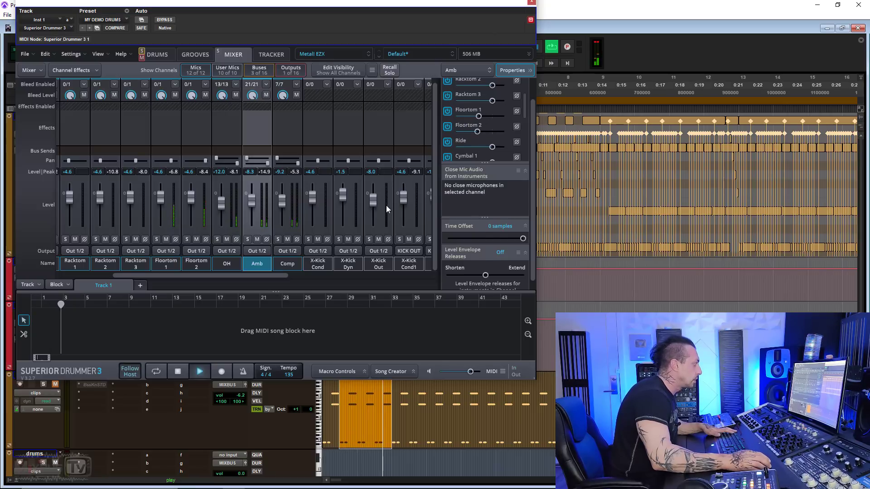
key(space)
click(234, 267)
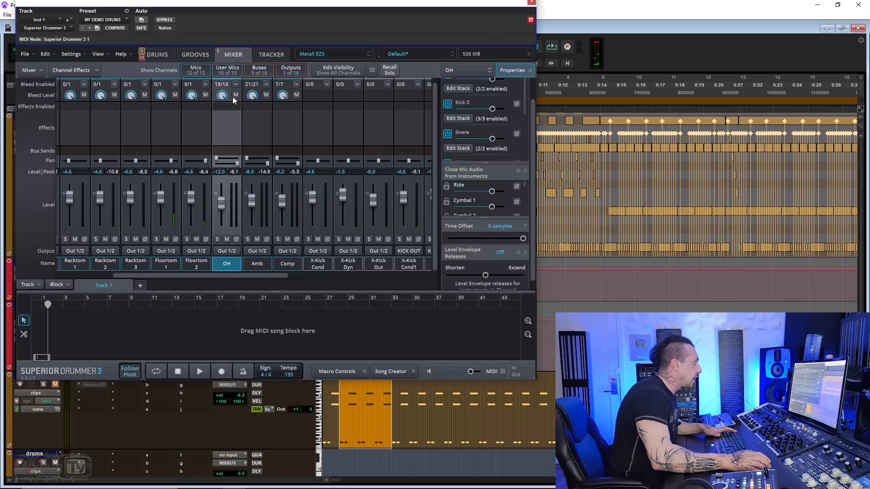
Stack a Rock Solid EZX floor tom on Floortom 1's Center articulation with close mics on new channels, and select the whole stack.
key(ctrl+1)
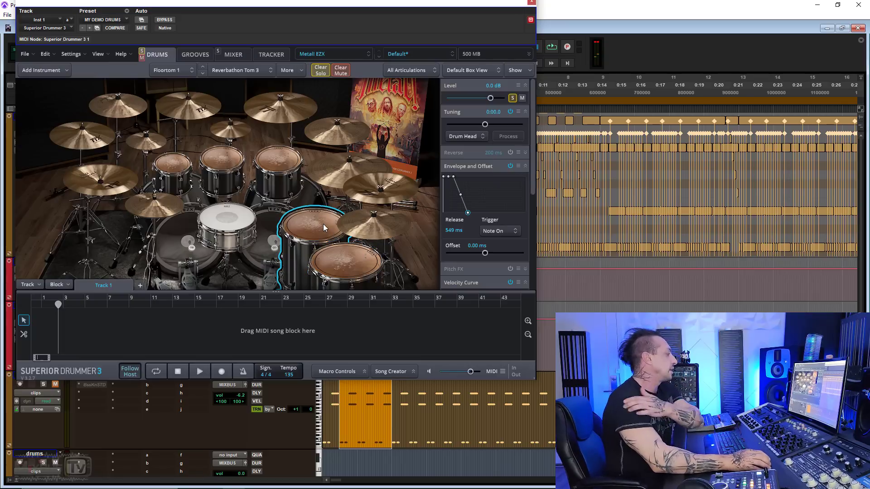
right_click(323, 224)
click(358, 229)
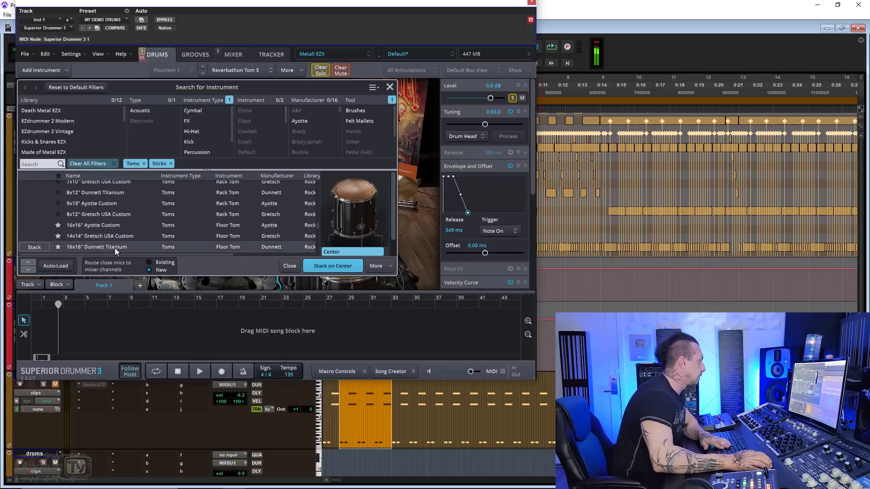
click(325, 265)
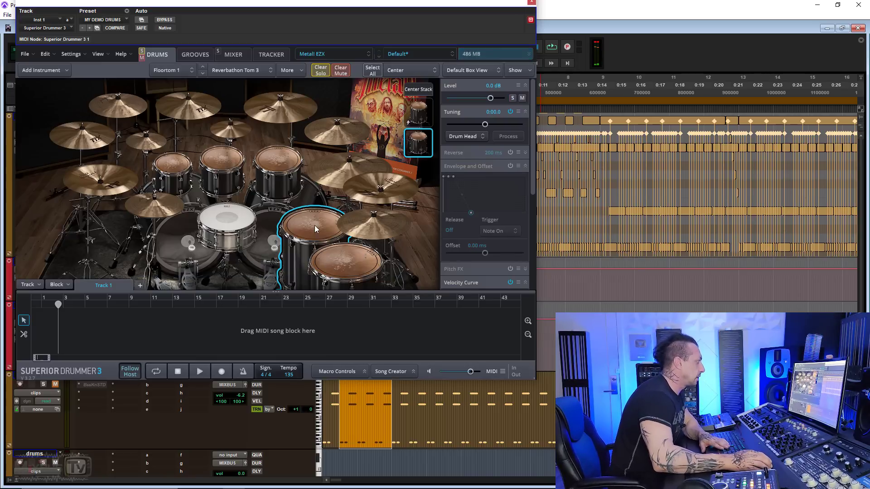
click(419, 106)
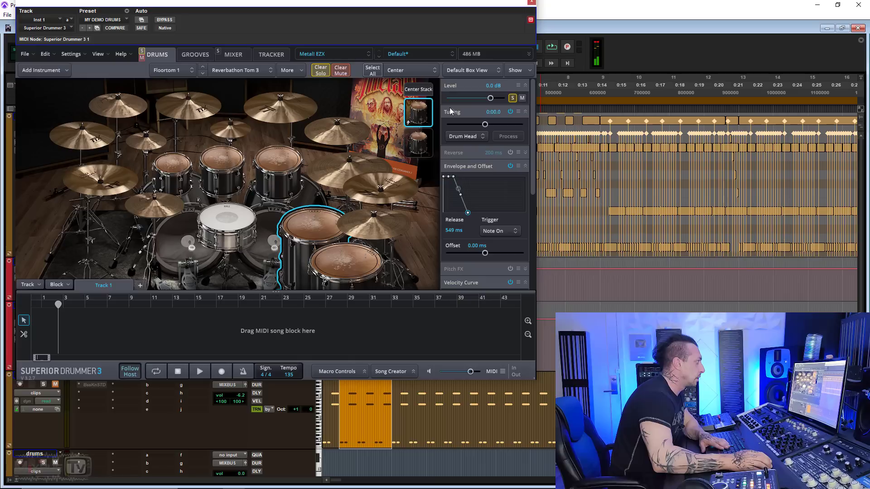
click(419, 90)
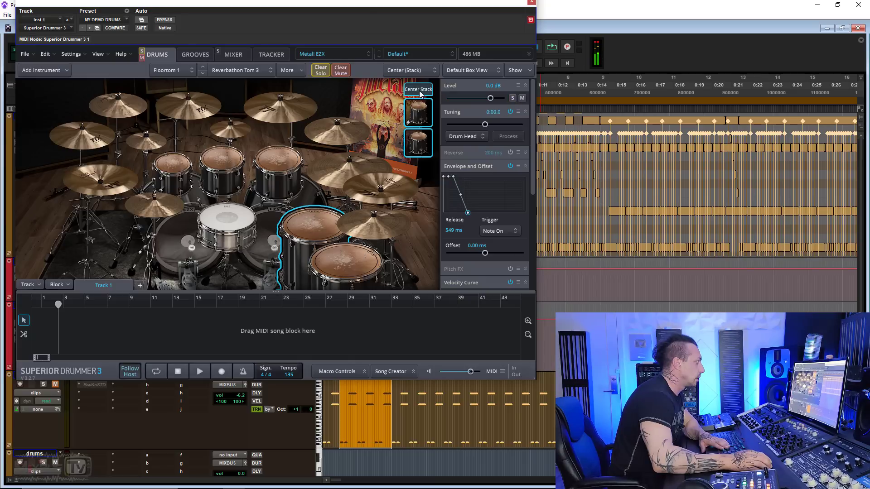
Stack the 14x14" Gretsch USA Custom on Floortom 2's Center articulation and review the alternative toms for that layer.
click(363, 254)
right_click(355, 263)
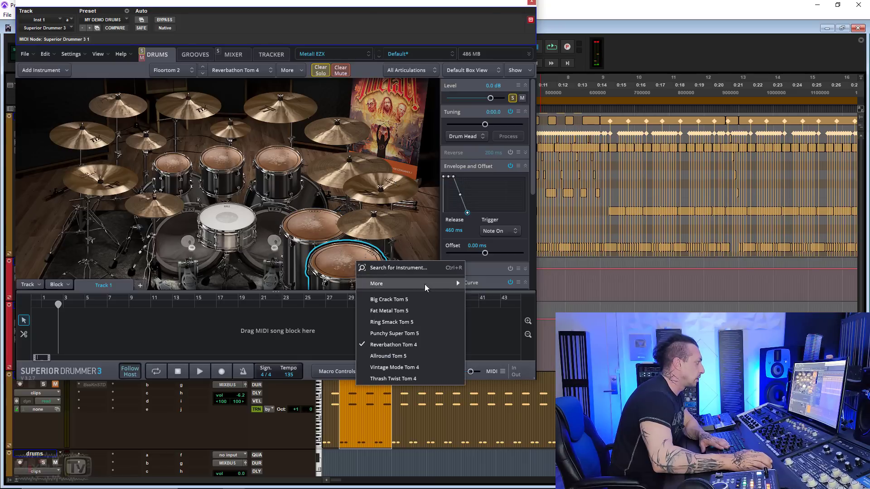
mouse_move(425, 284)
mouse_move(521, 170)
click(607, 171)
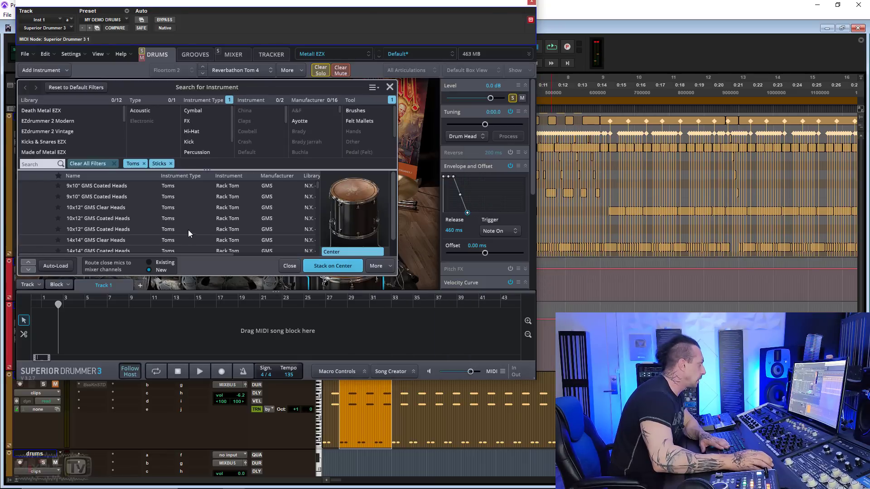
key(Escape)
right_click(417, 145)
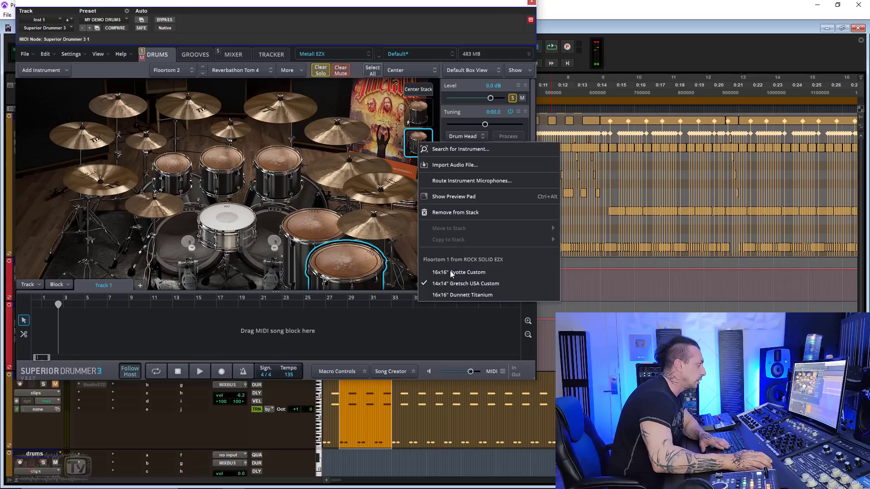
click(407, 231)
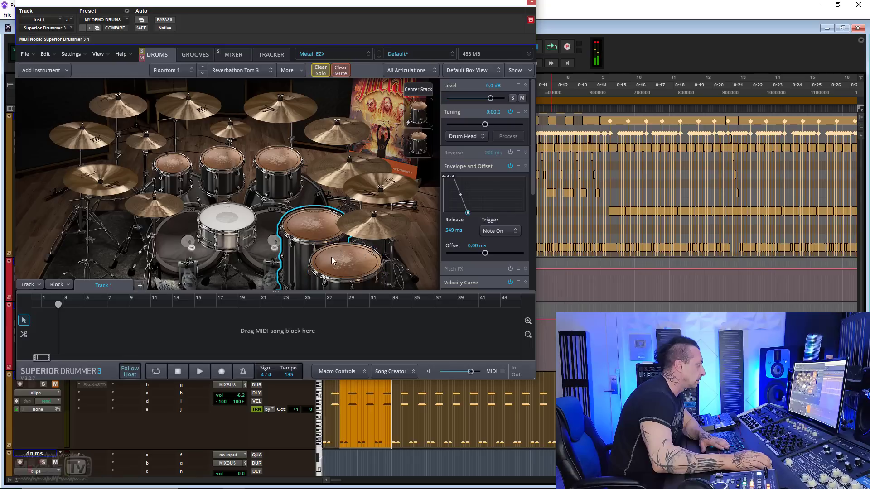
Solo the stacked layer of Floortom 1, enable its envelope with a release of about 654 ms, and listen to it.
right_click(417, 145)
click(455, 300)
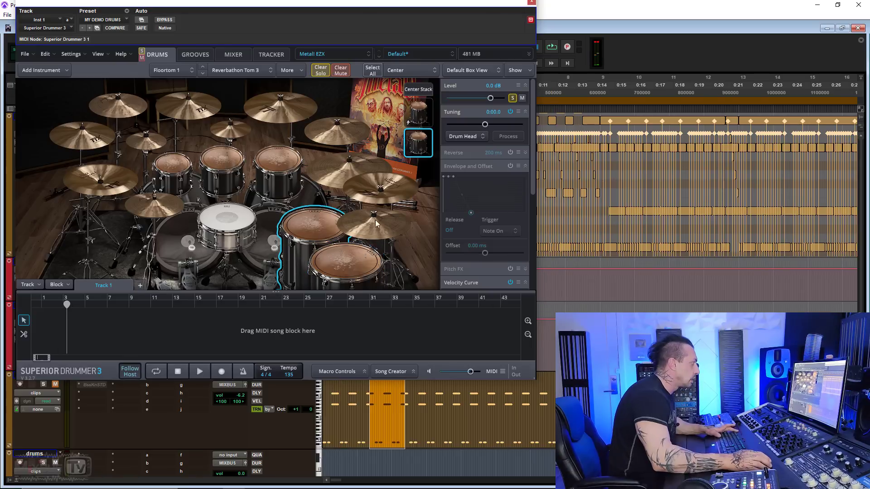
click(510, 165)
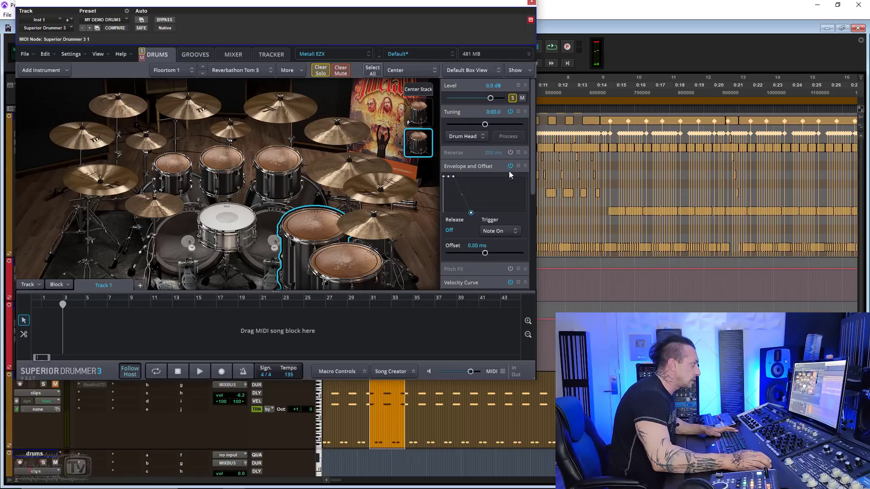
drag(470, 214, 468, 214)
key(space)
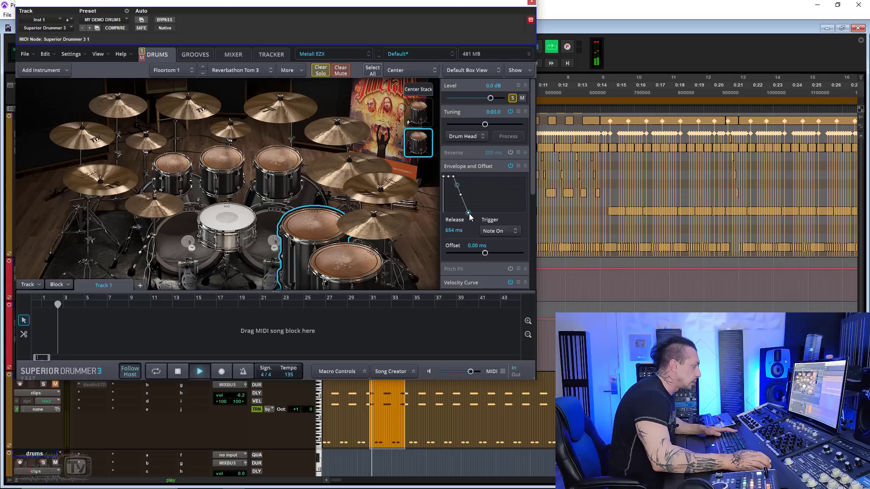
key(space)
Solo the stacked layer of Floortom 2, shape its envelope to a release of about 779 ms, and listen to it.
click(347, 251)
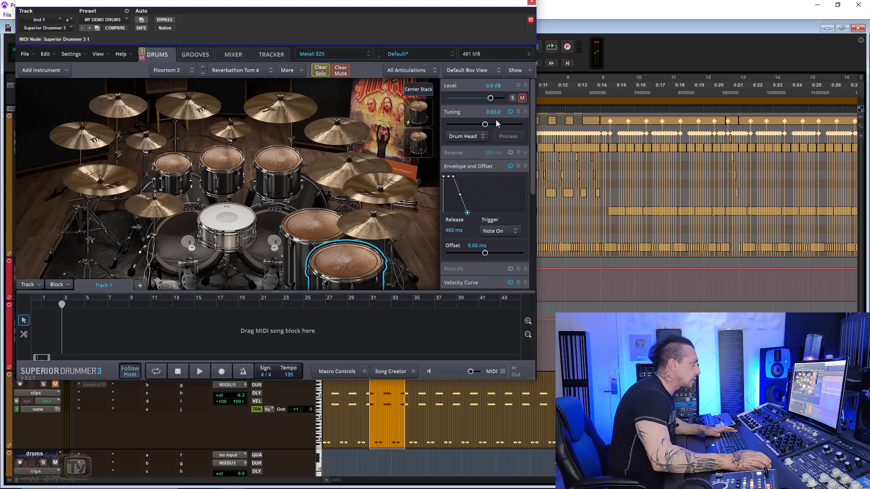
click(417, 143)
click(512, 99)
drag(467, 212, 469, 212)
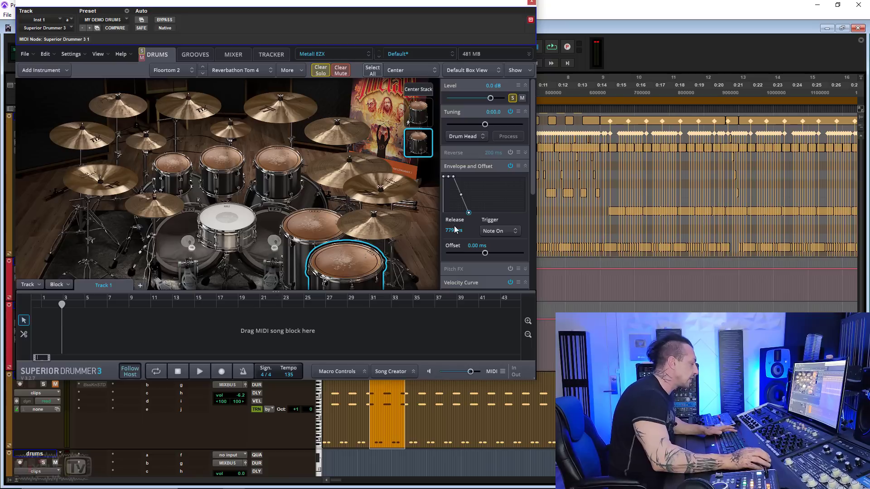
key(space)
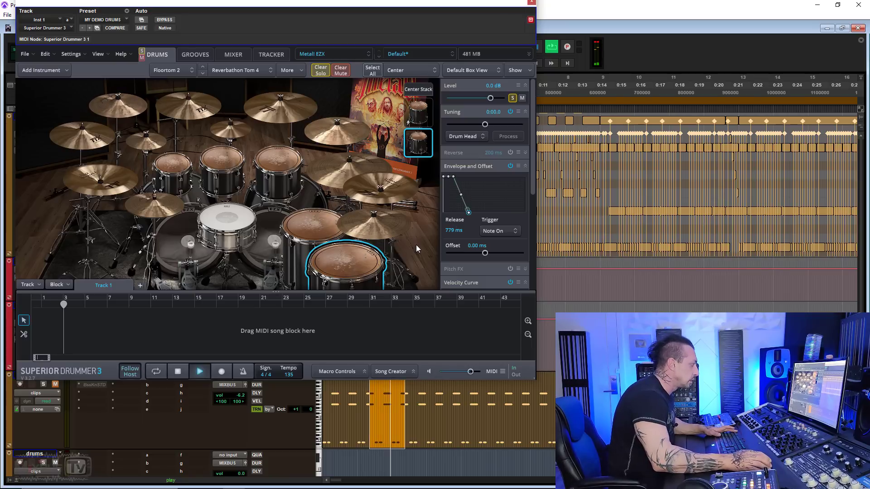
key(space)
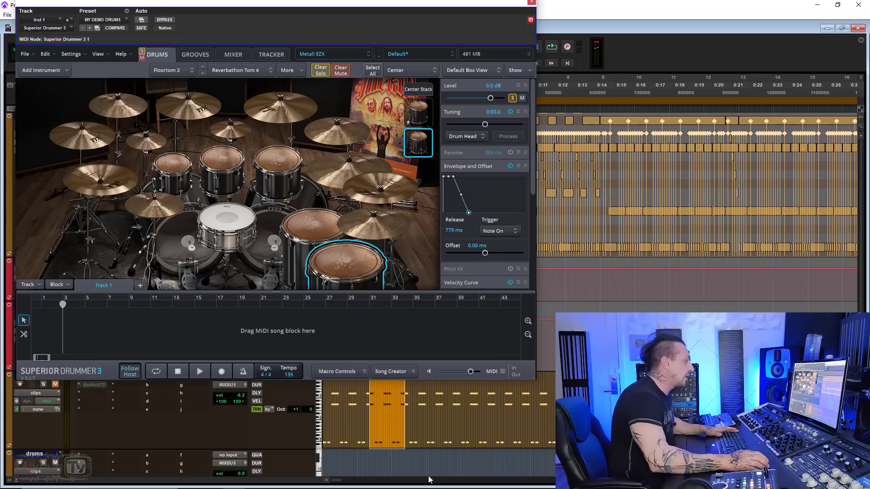
key(space)
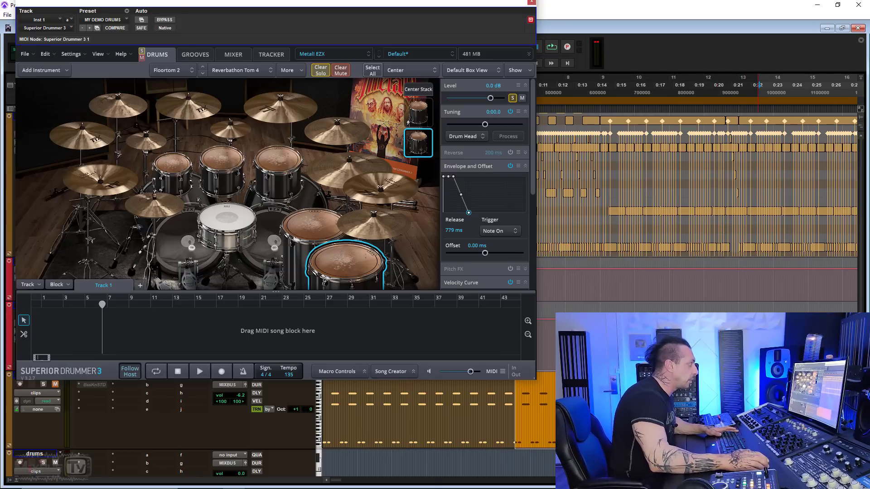
Unsolo the Floortom 2 layer, play the section, and set the layer's envelope release to 850 ms.
click(512, 98)
key(space)
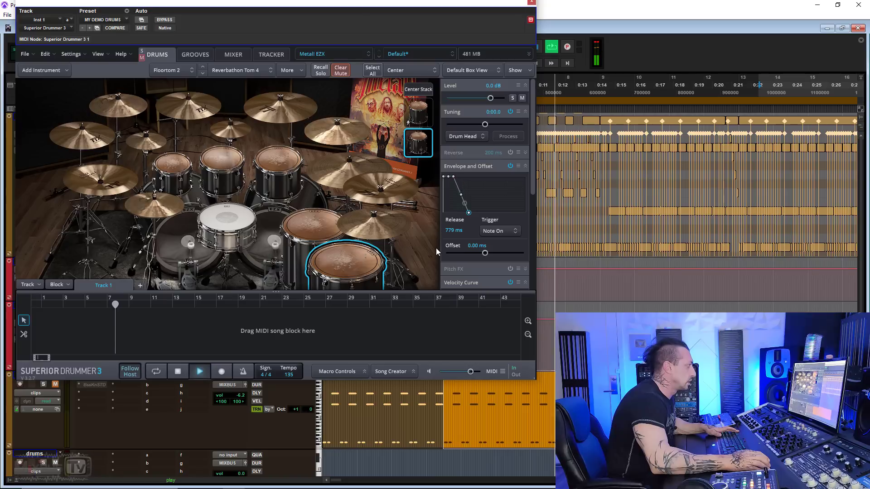
key(space)
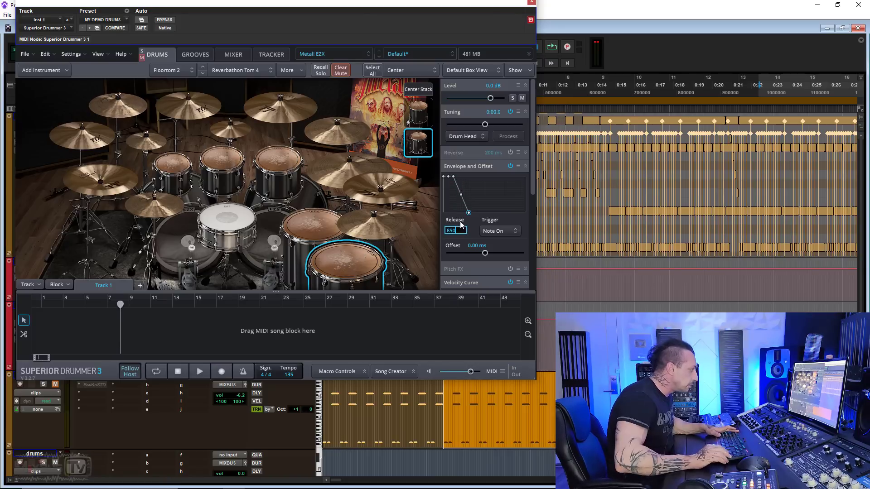
Set Floortom 1's envelope release to 850 ms for all articulations and play the section.
click(321, 227)
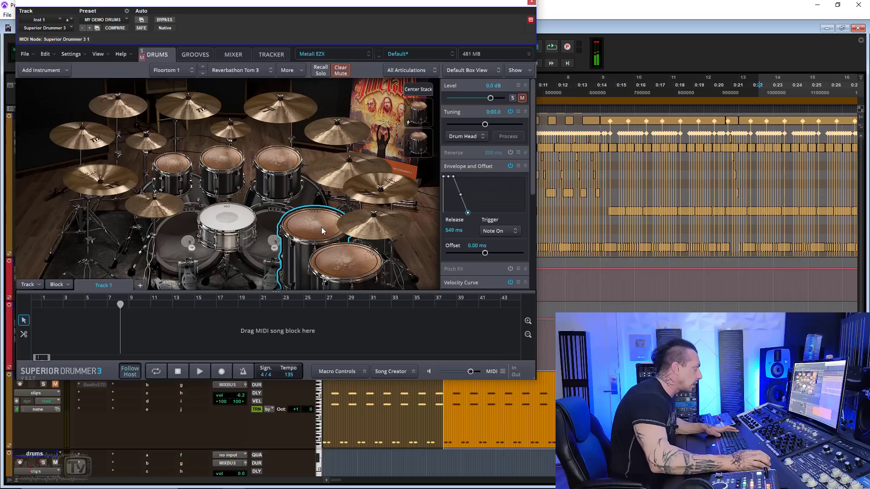
double_click(453, 231)
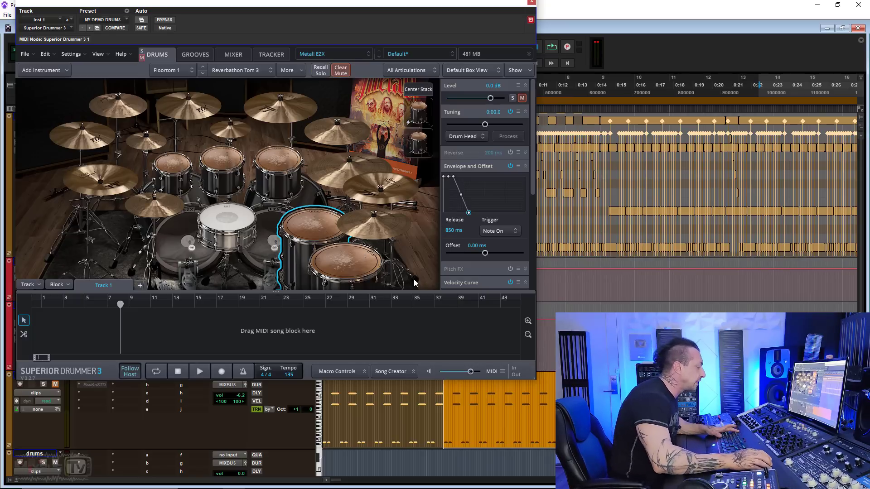
key(space)
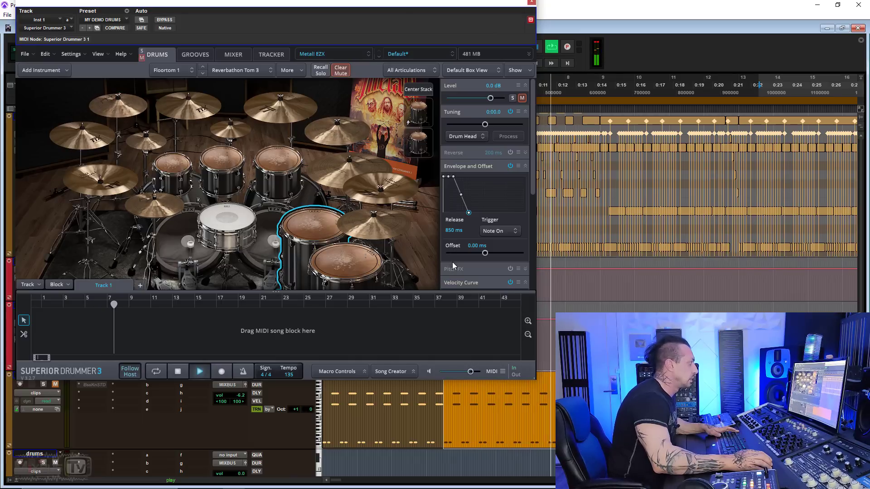
key(space)
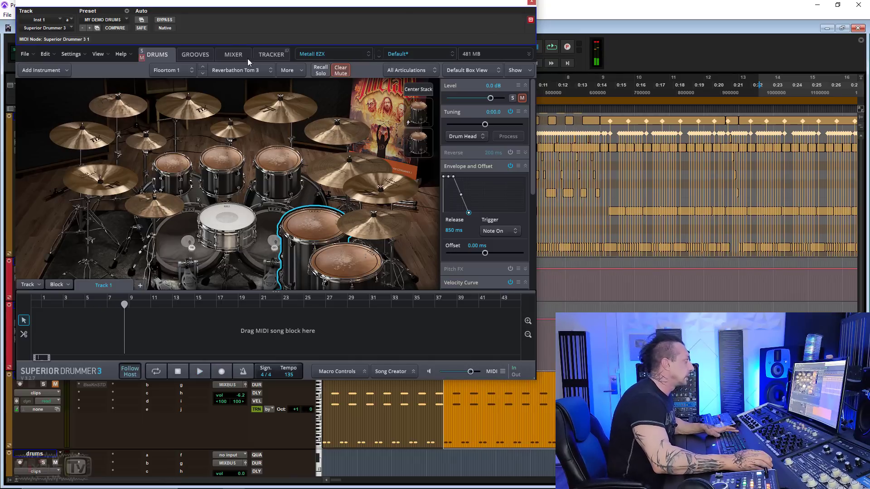
Route the selected X-Toms, X-Comp, X-Toms1 and X-Comp1 mixer channels to Bus 3.
click(236, 54)
right_click(316, 252)
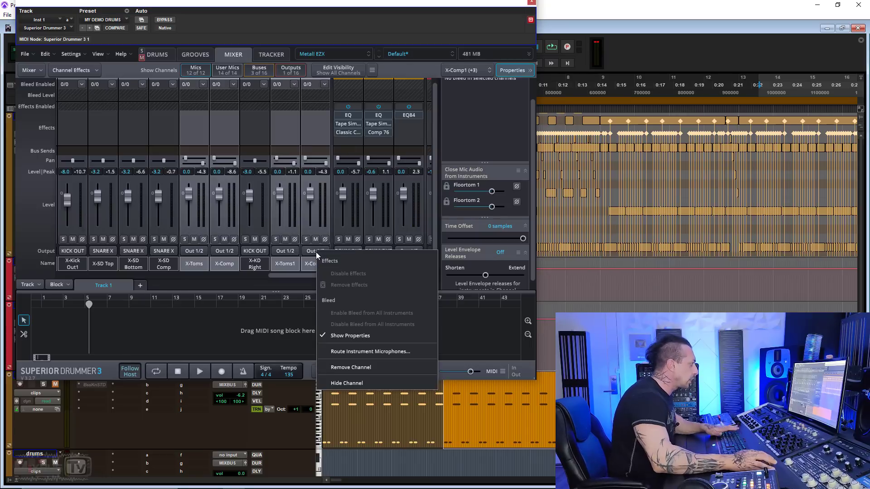
click(293, 251)
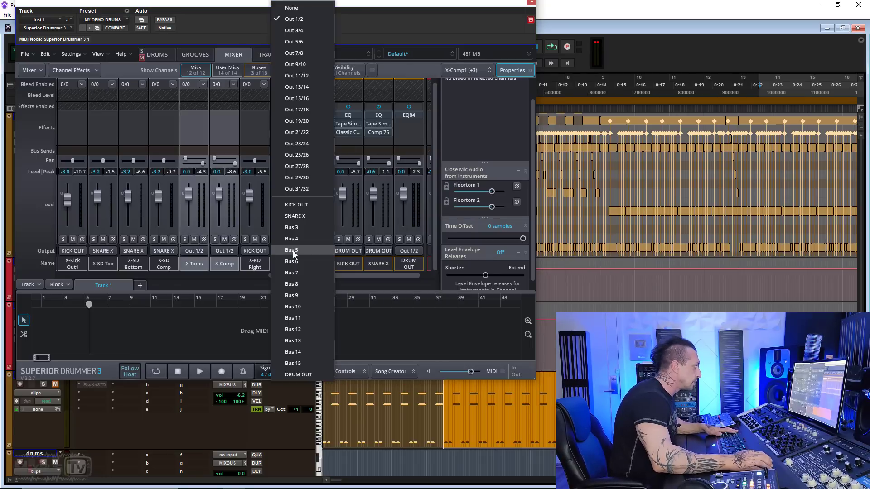
click(303, 230)
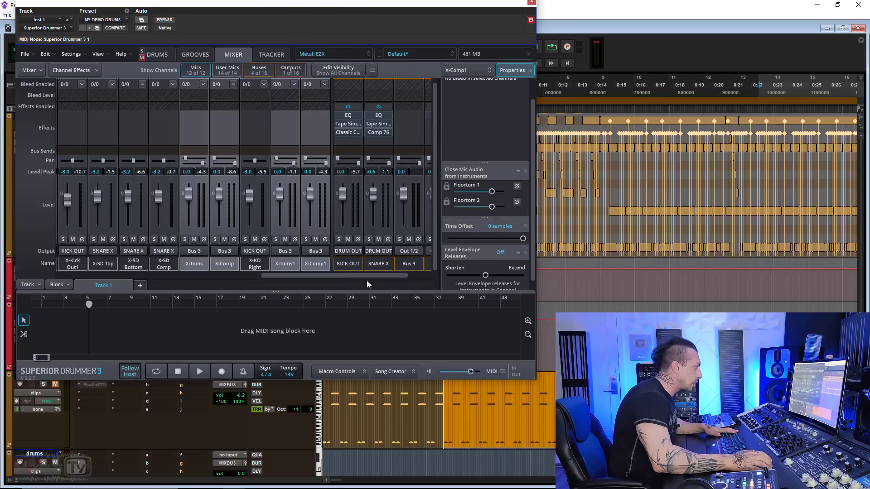
Rename Bus 3 as TOMS and set its output to DRUM OUT.
drag(368, 278, 418, 279)
double_click(353, 263)
text(TOMS)
key(Return)
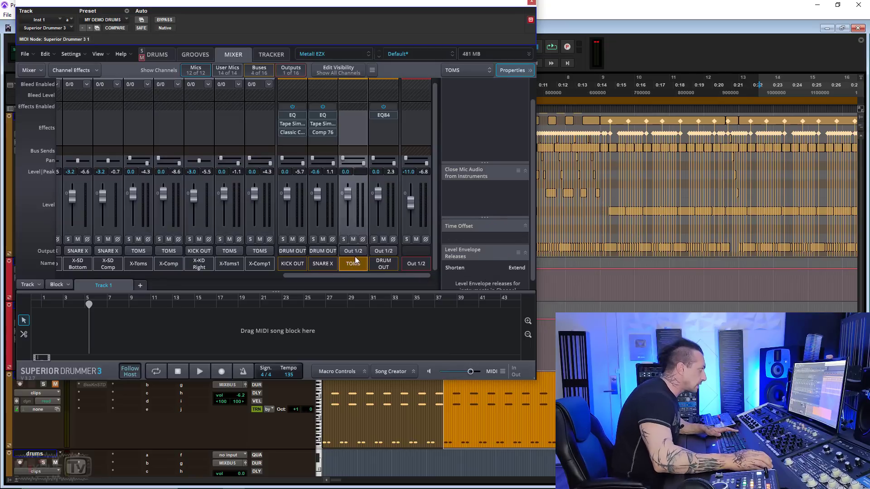
click(354, 251)
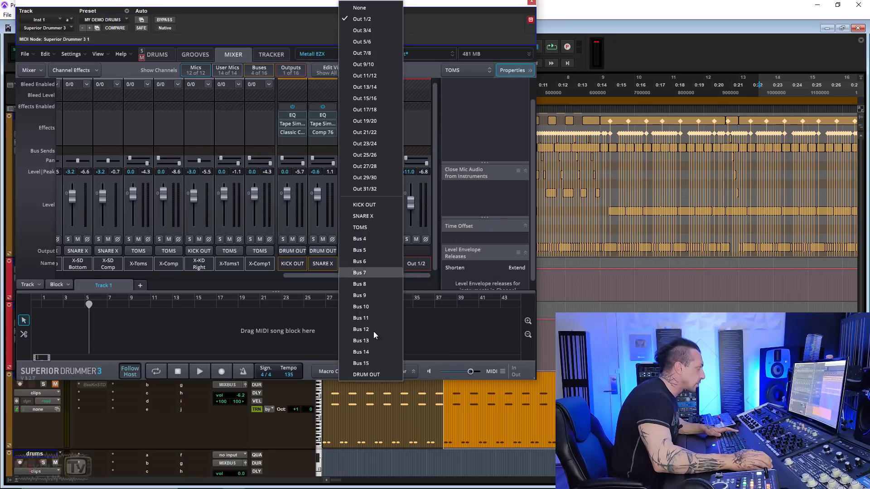
click(377, 373)
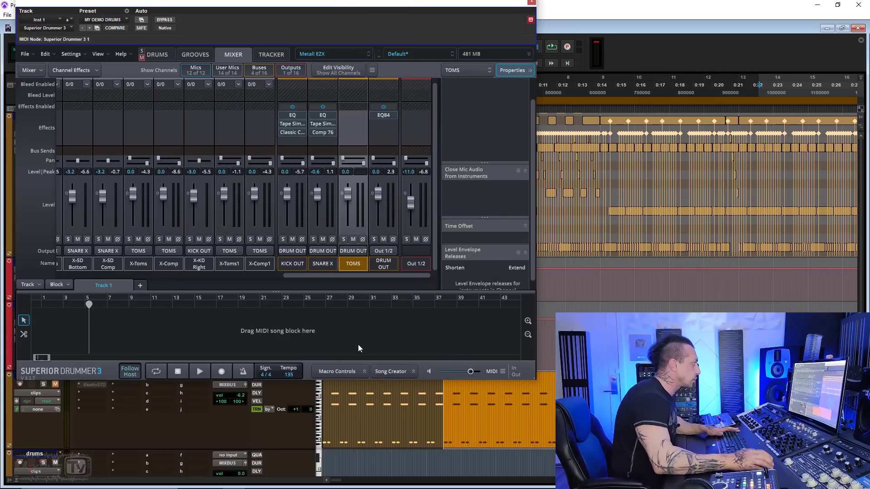
Insert an EQ on the TOMS bus with a low-mid cut, 0.6 dB at 4632.1 Hz and 1.5 dB at 52.551 Hz, checking it during playback.
click(351, 113)
mouse_move(372, 126)
click(421, 125)
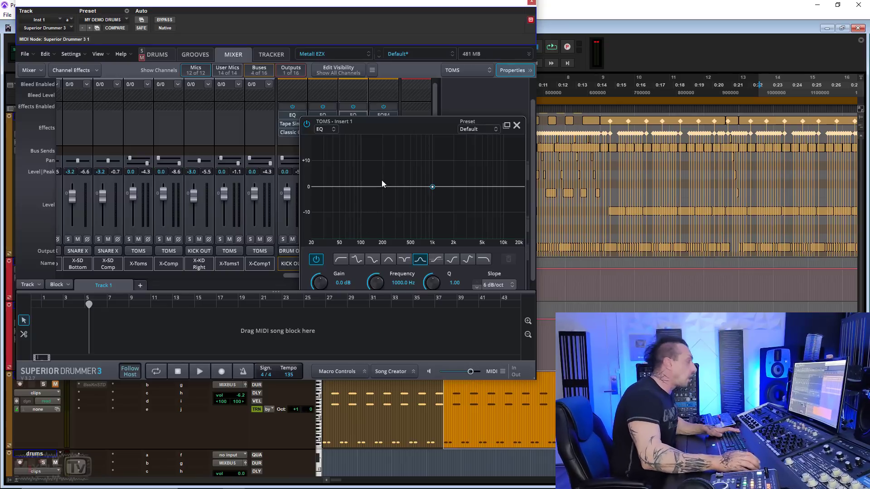
key(space)
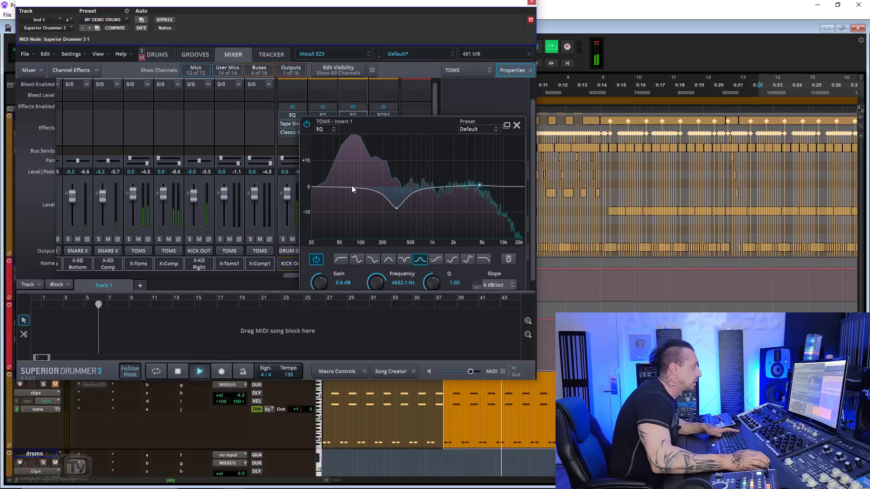
mouse_move(352, 186)
mouse_down()
mouse_move(352, 170)
mouse_move(343, 170)
mouse_move(341, 183)
mouse_up()
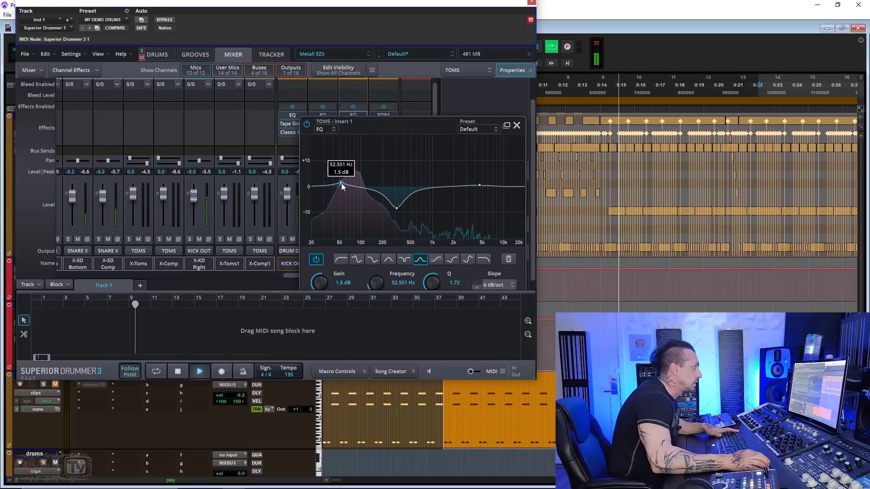
key(space)
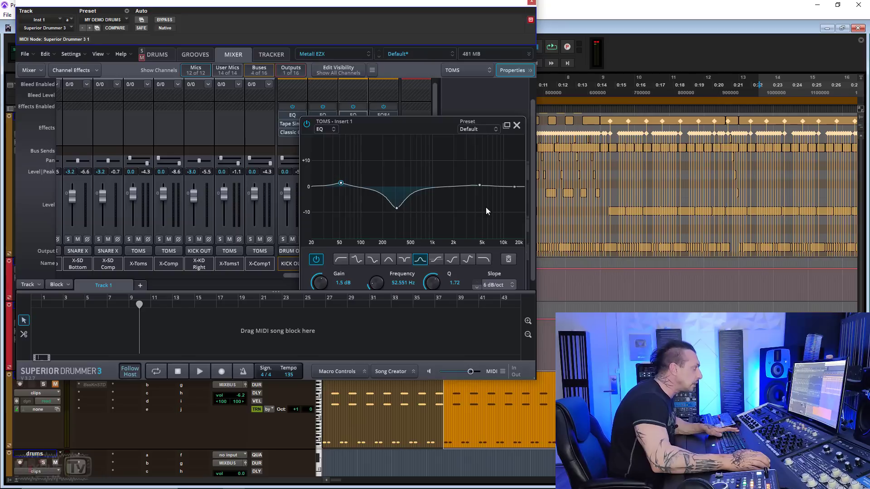
key(space)
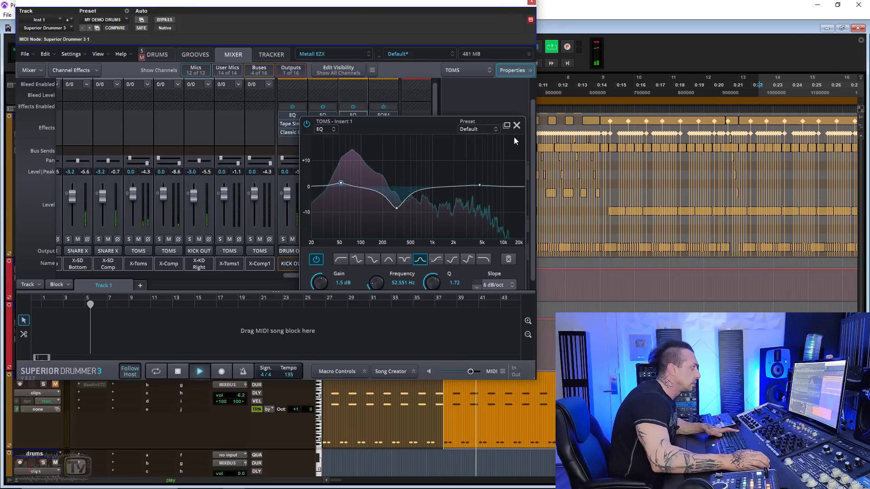
click(517, 126)
key(space)
Add a bus send from TOMS to Bus 15 and rename that bus as DRUM CRUSH.
click(353, 151)
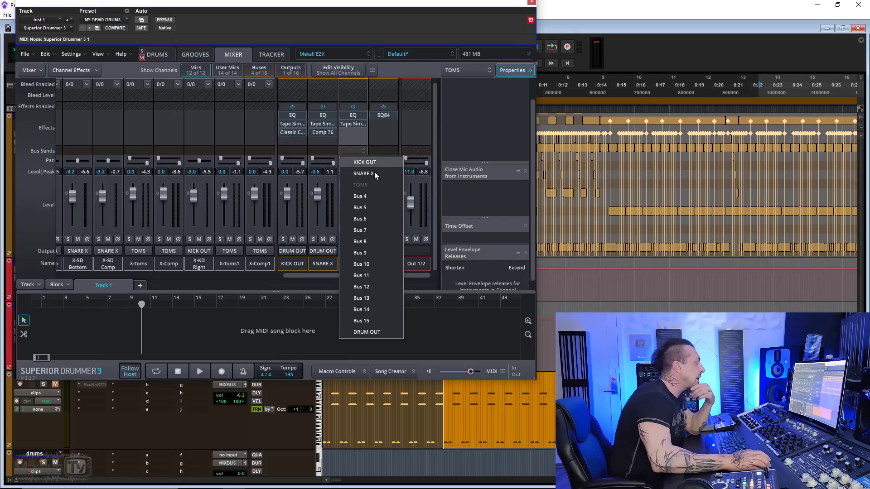
click(366, 319)
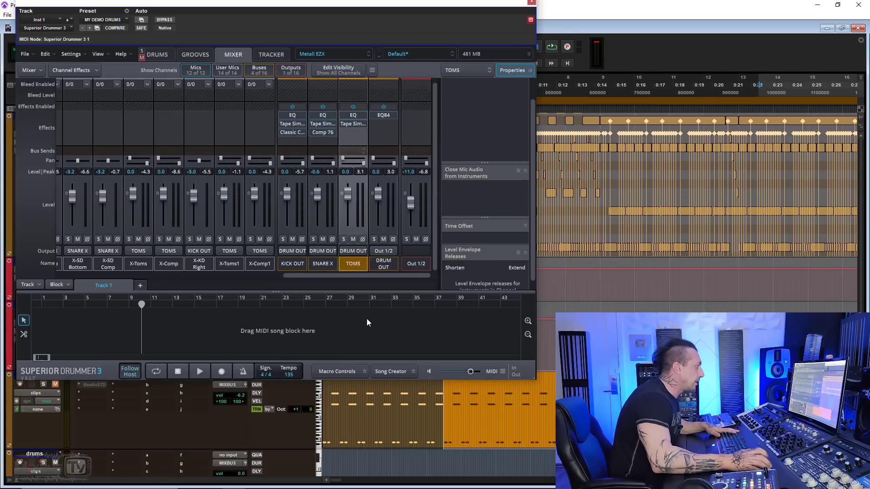
double_click(391, 265)
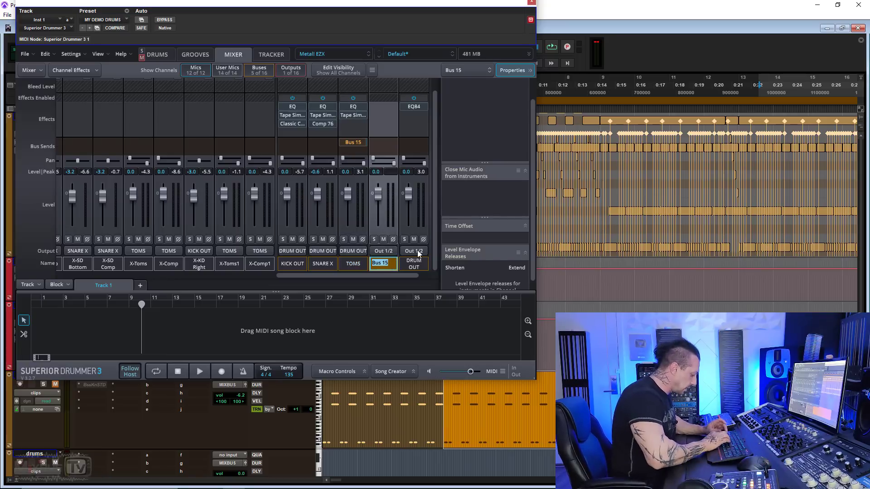
text(DRUM CRUSH)
key(Return)
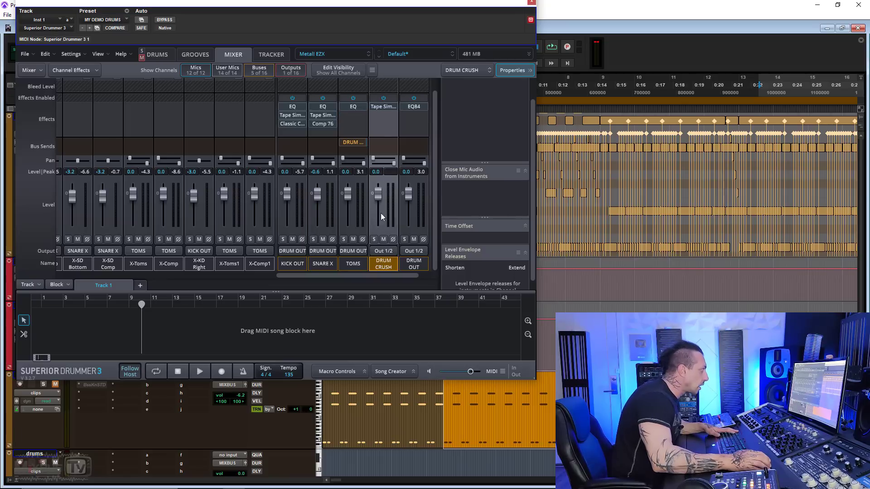
Lower the DRUM CRUSH Tape Simulator's output to -10.8 dB and listen to the soloed bus.
click(383, 107)
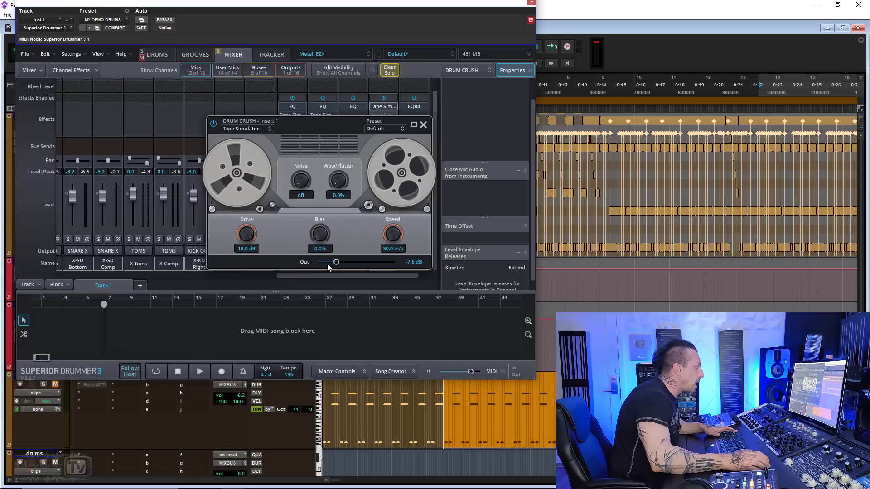
drag(336, 262, 328, 267)
key(space)
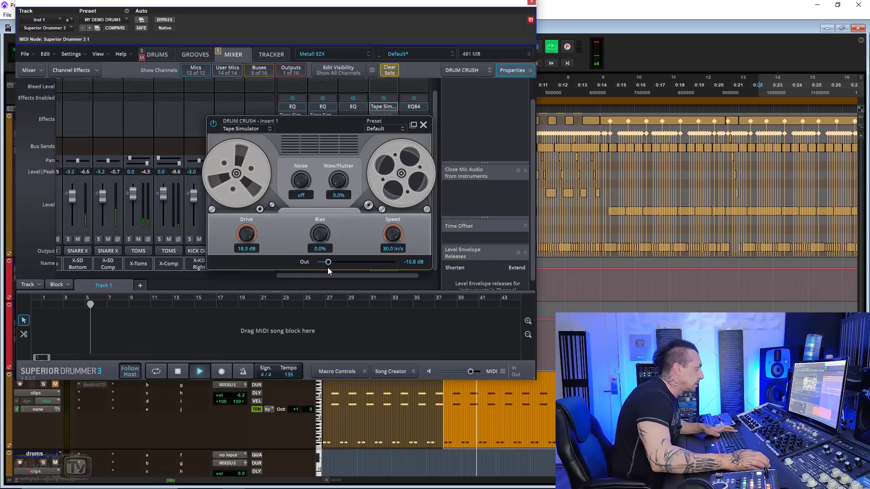
drag(332, 119, 240, 129)
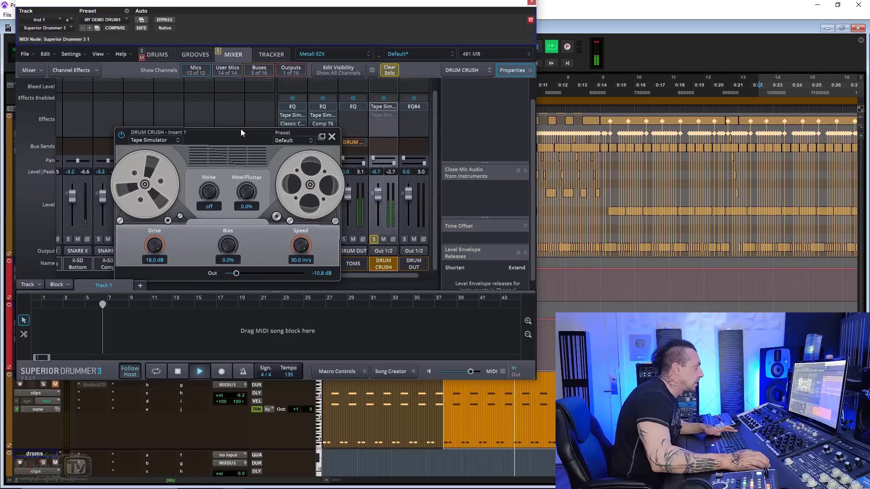
click(331, 124)
key(space)
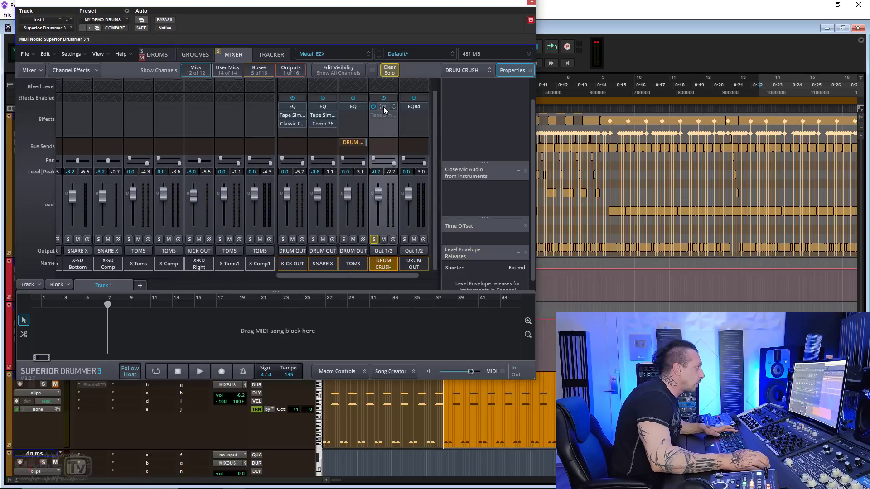
Place a Frequency Gate in the first effect slot of the DRUM CRUSH bus, ahead of the Tape Simulator.
click(382, 105)
mouse_move(397, 129)
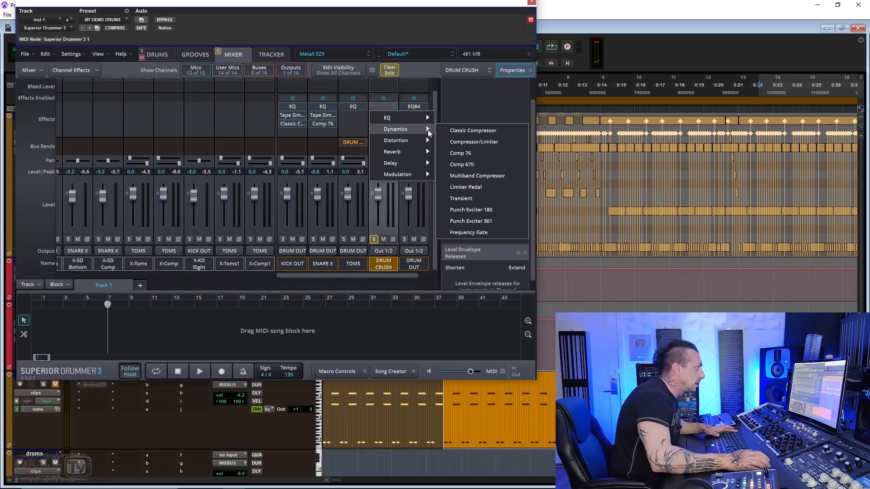
click(474, 232)
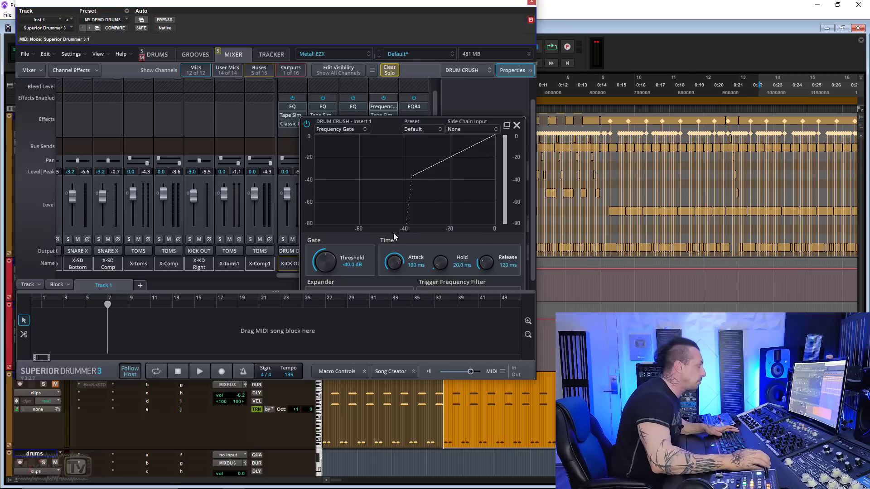
Close the Frequency Gate, unsolo the DRUM CRUSH bus and blend its level in at -18.9 dB during playback.
click(517, 125)
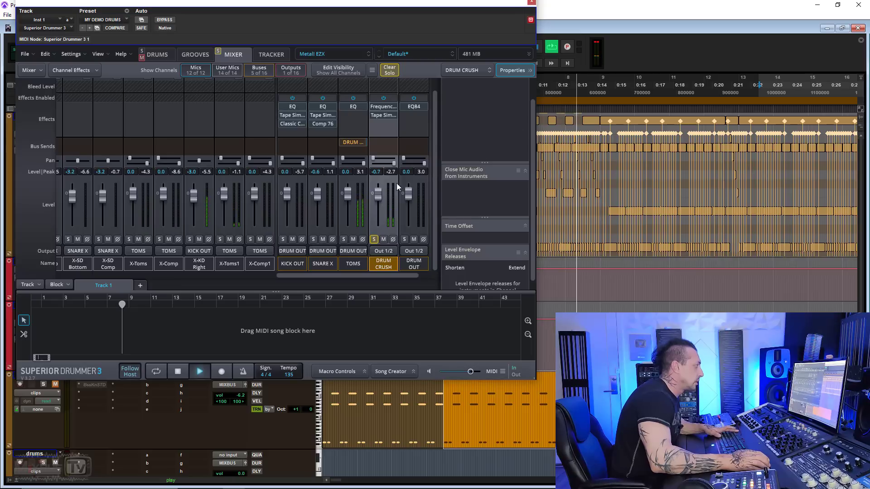
key(space)
scroll(370, 232, right, 1)
key(space)
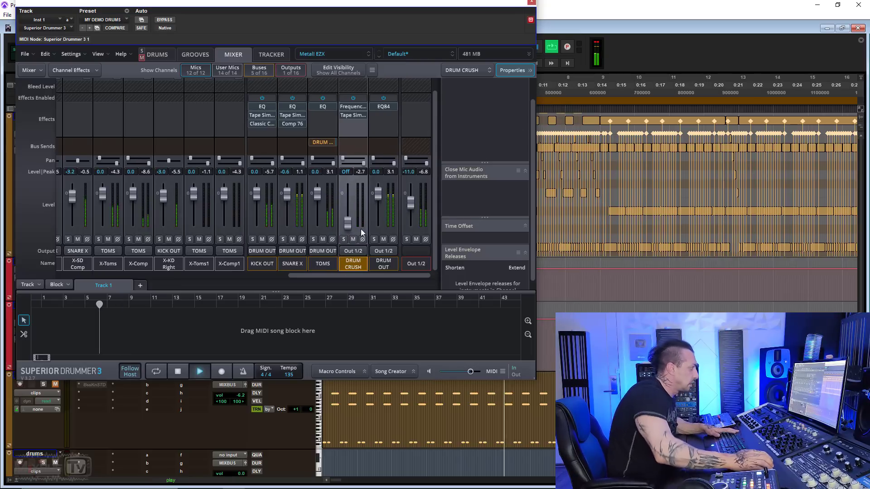
key(space)
key(space)
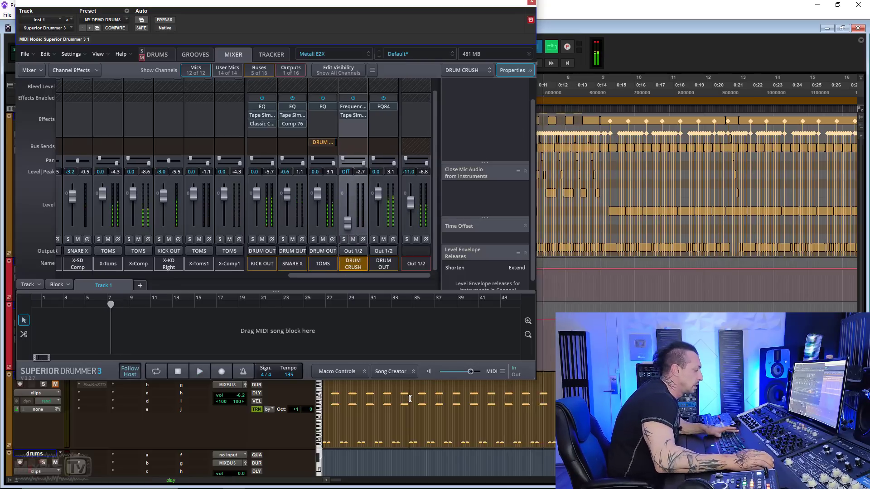
key(space)
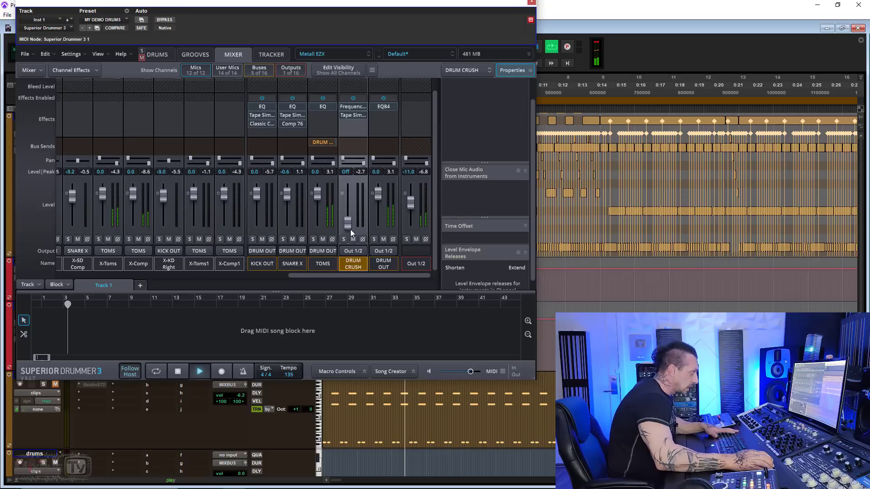
drag(350, 224, 349, 206)
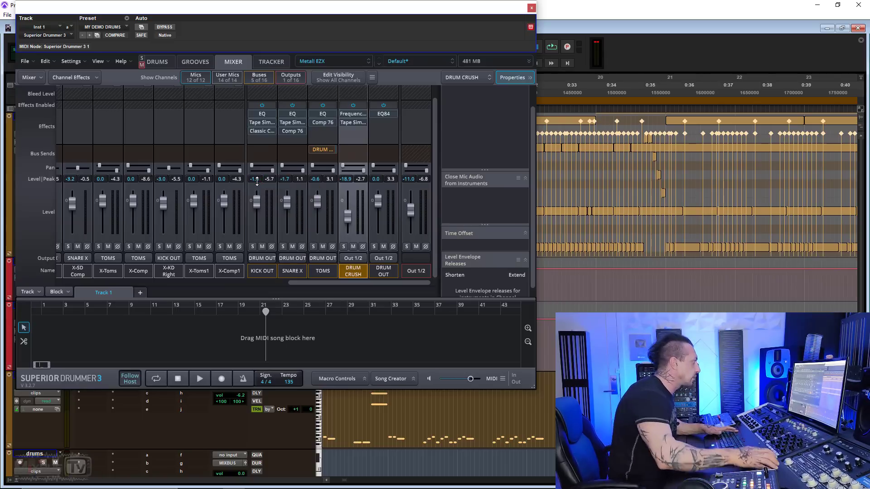
Set the KICK OUT bus level to -1.2 dB while listening to the full kit.
click(156, 62)
key(space)
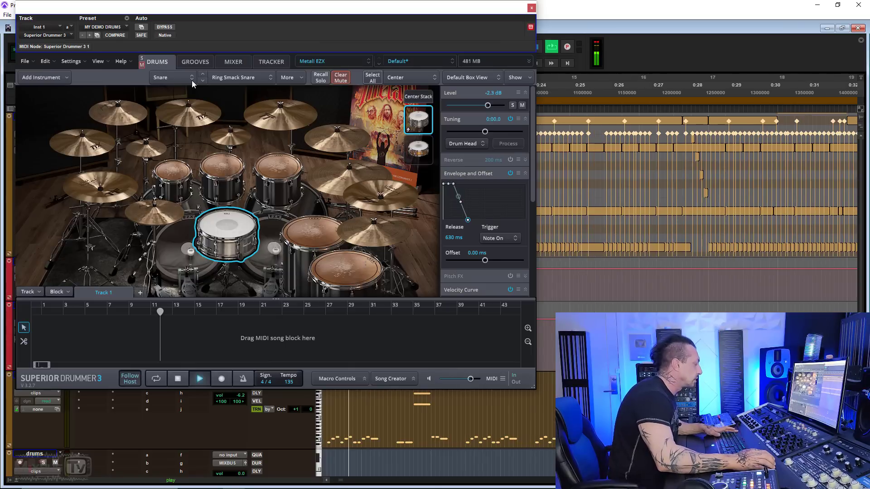
click(230, 66)
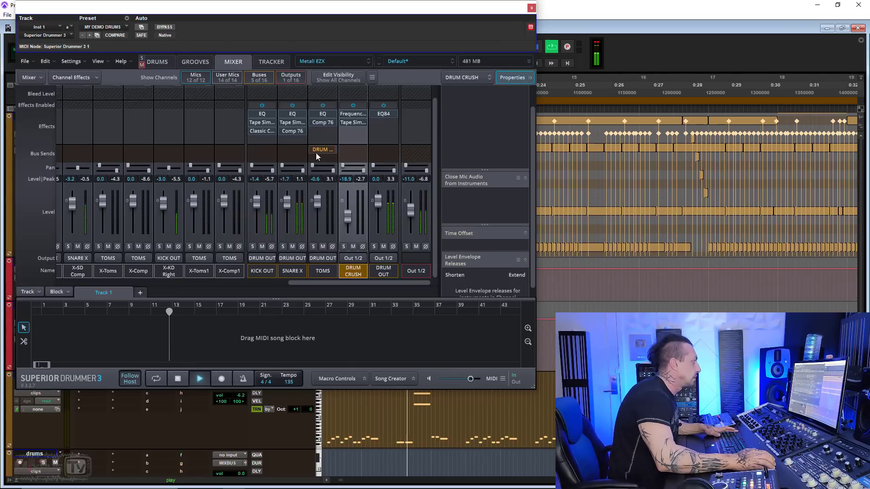
double_click(256, 178)
text(-)
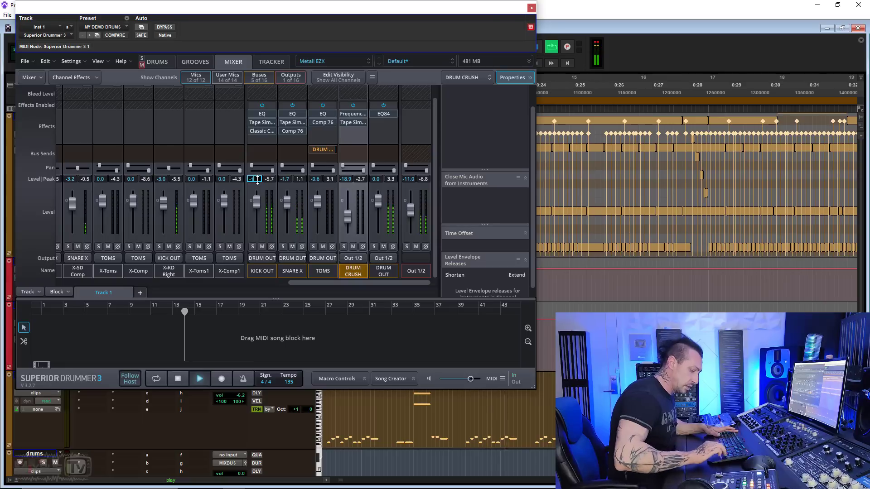
text(1.4)
key(Return)
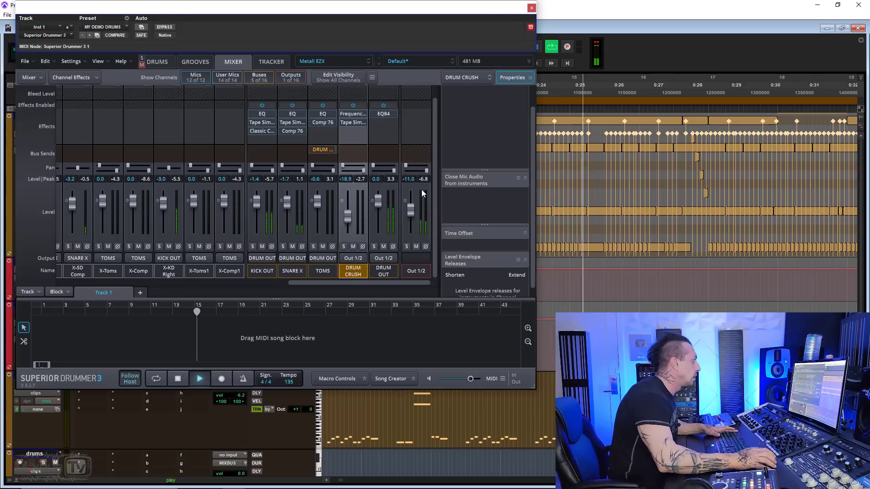
key(space)
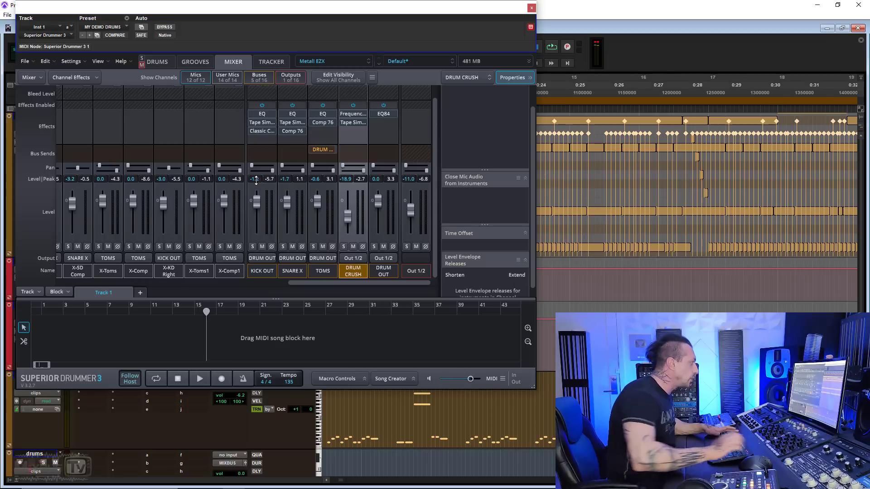
key(space)
key(space)
Insert a Valve Distortion Box after the EQ84 on the DRUM OUT bus and swap it for a Tape Simulator.
click(389, 126)
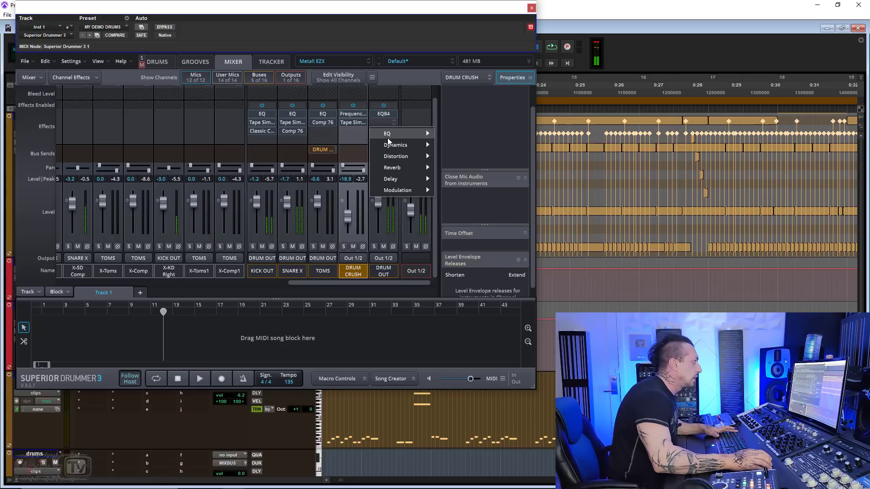
mouse_move(427, 148)
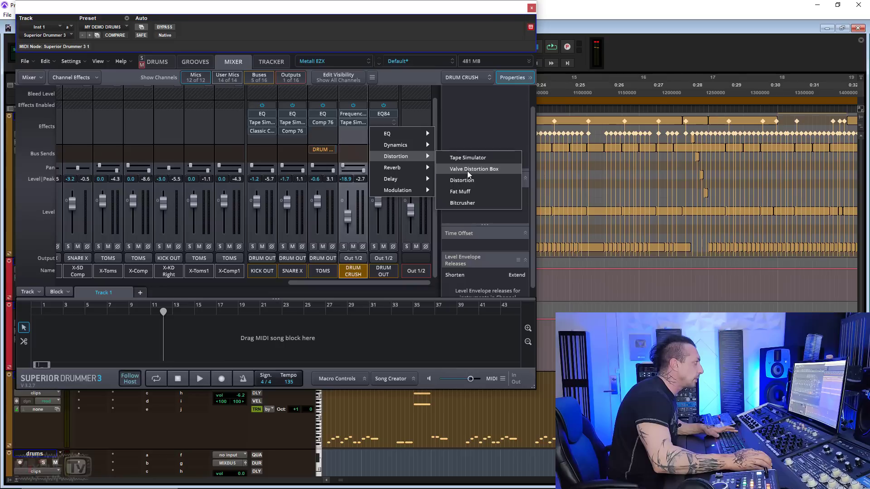
click(468, 169)
click(518, 134)
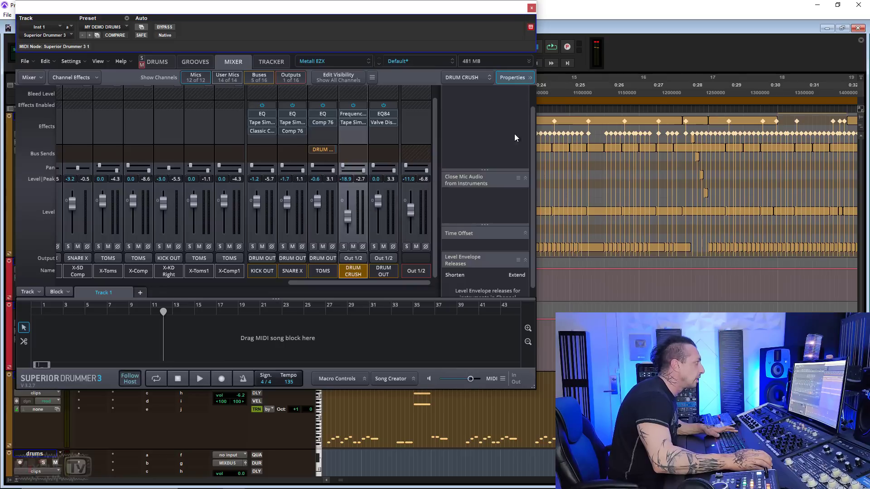
click(387, 122)
click(349, 135)
click(344, 146)
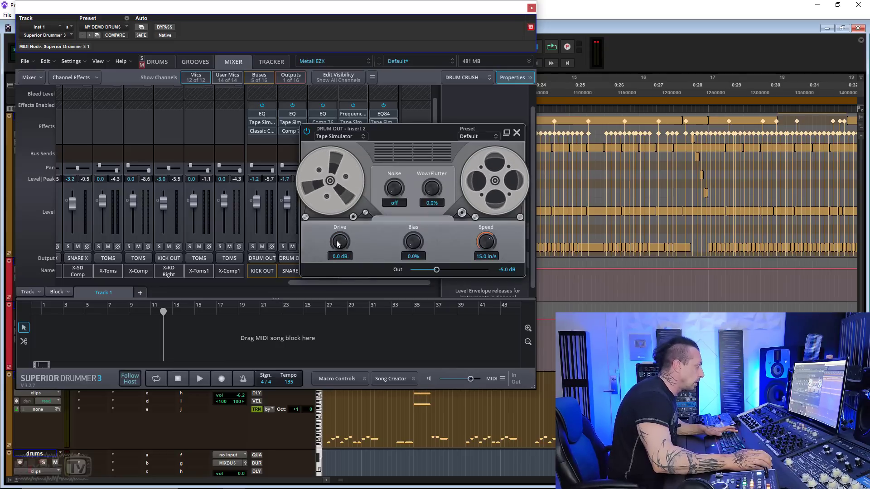
Set the DRUM OUT Tape Simulator's drive to 5.0 dB and output to -4.1 dB, comparing it with bypass during playback.
drag(339, 253, 338, 244)
key(space)
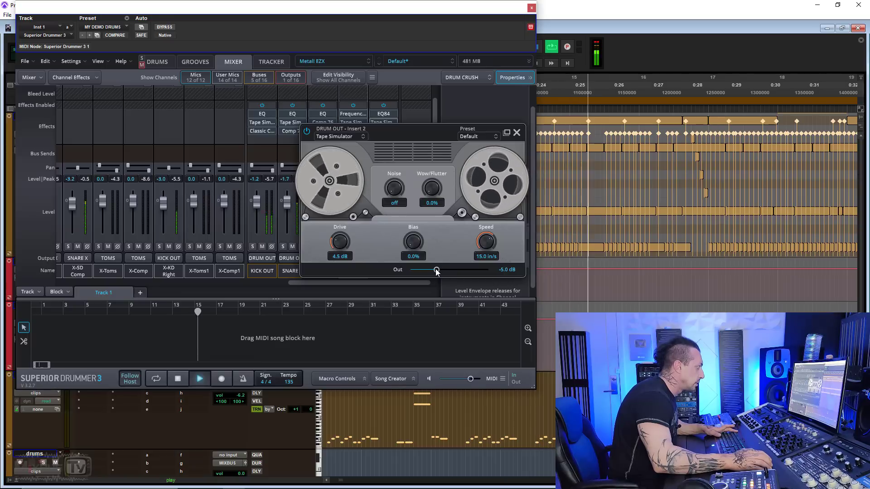
drag(438, 270, 439, 270)
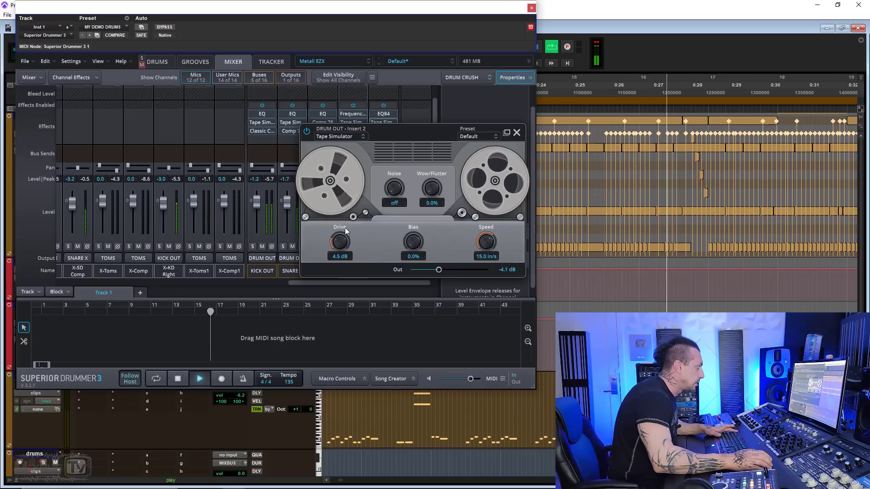
drag(340, 245, 339, 243)
click(307, 131)
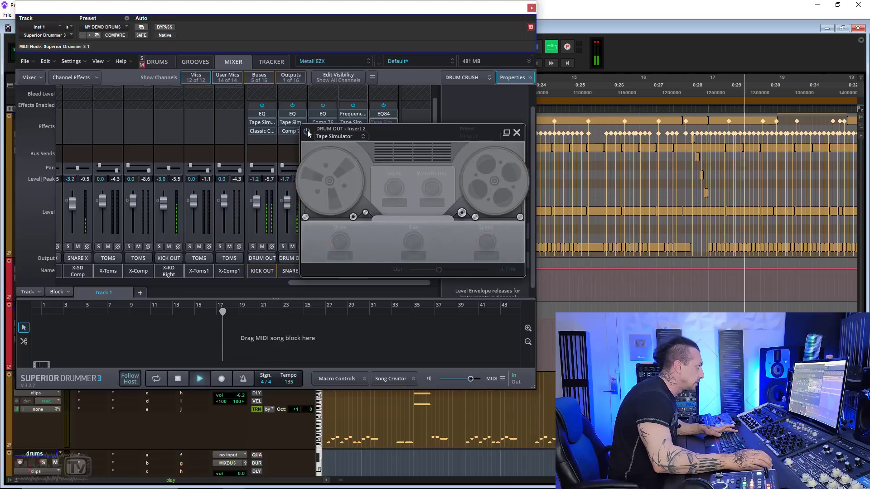
click(307, 130)
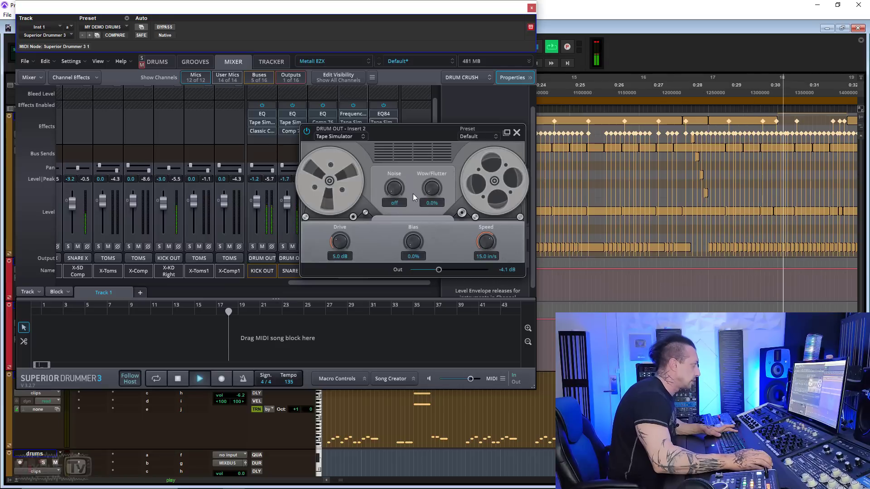
click(517, 132)
Route the OH, Amb and Comp mic channels to DRUM OUT and add a bus send from Amb to Bus 14.
drag(366, 285, 171, 289)
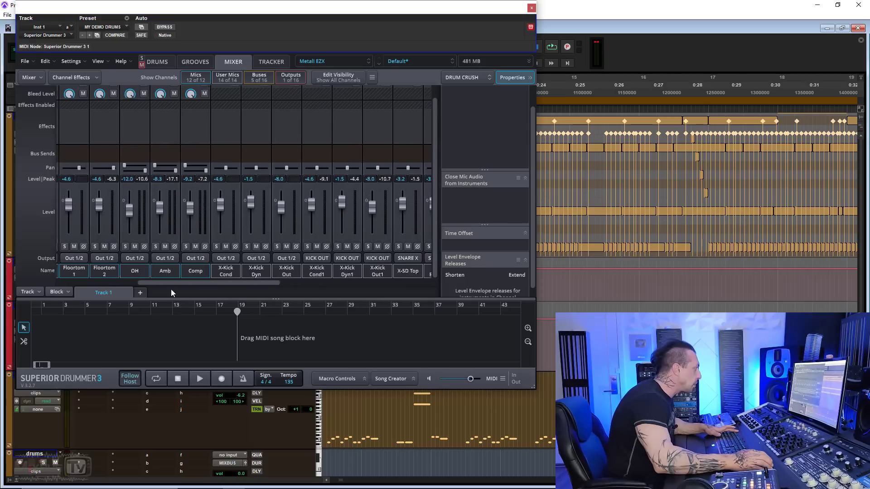
click(209, 121)
key(Escape)
click(209, 147)
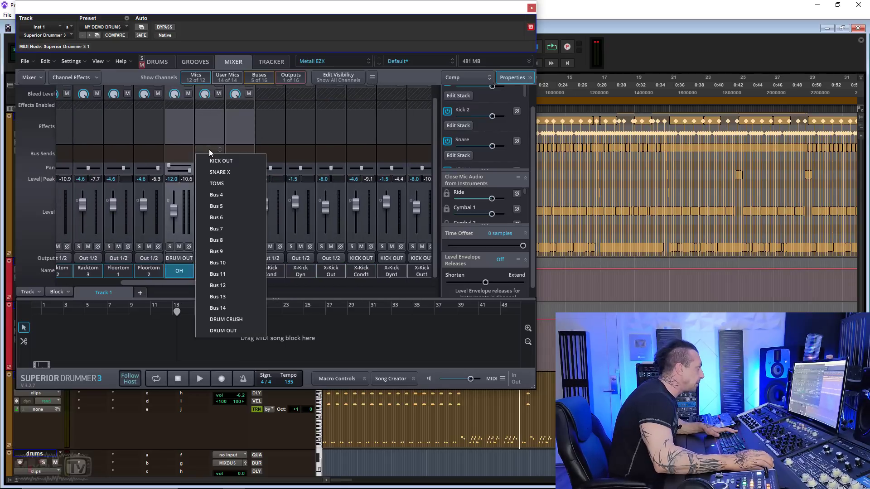
click(230, 307)
Route Bus 14 to DRUM OUT and rename it as ROOM CRUSH.
drag(257, 286, 409, 292)
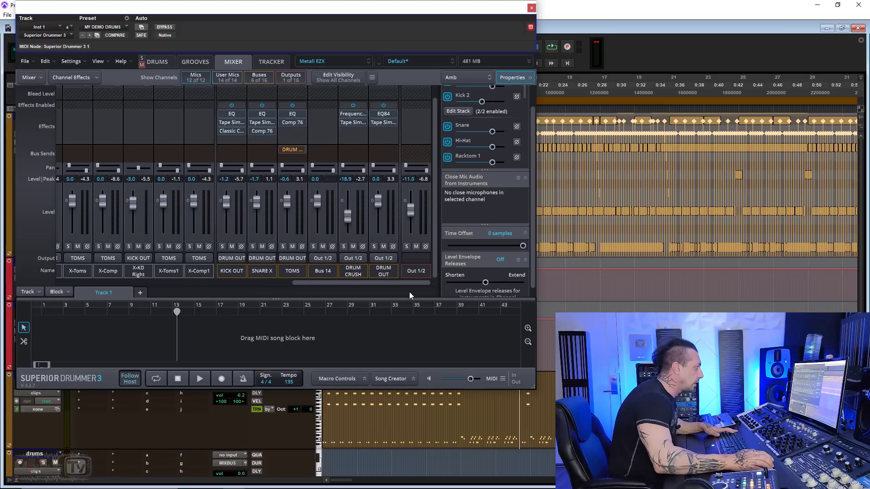
click(323, 258)
click(380, 367)
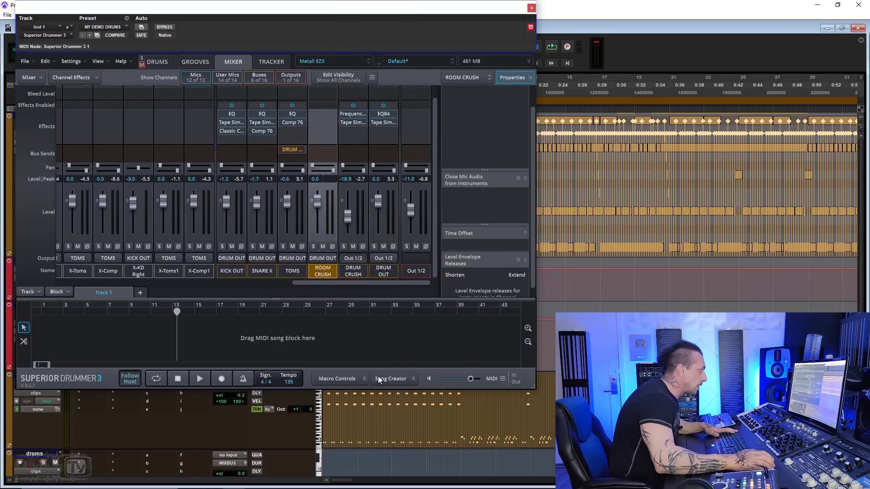
Solo ROOM CRUSH and insert a Comp 76 with 0.0 dB input gain, 1.95 release and -8.1 dB output.
click(327, 121)
click(224, 164)
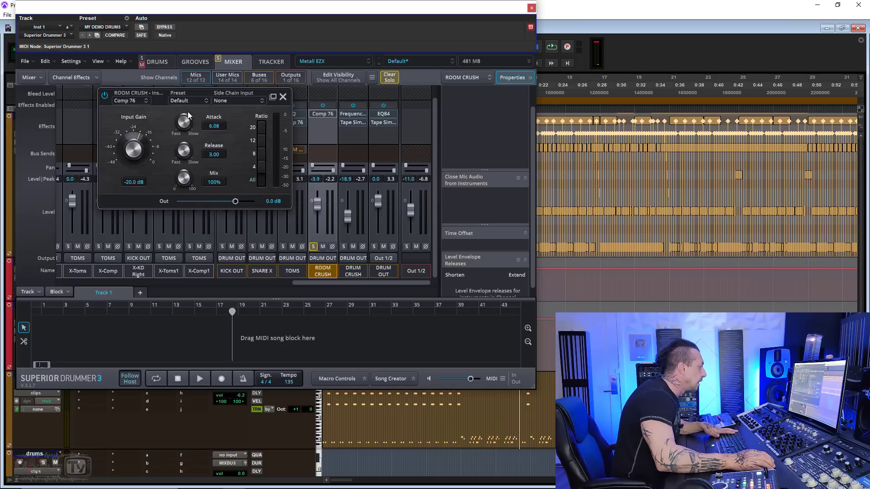
drag(238, 202, 222, 204)
key(space)
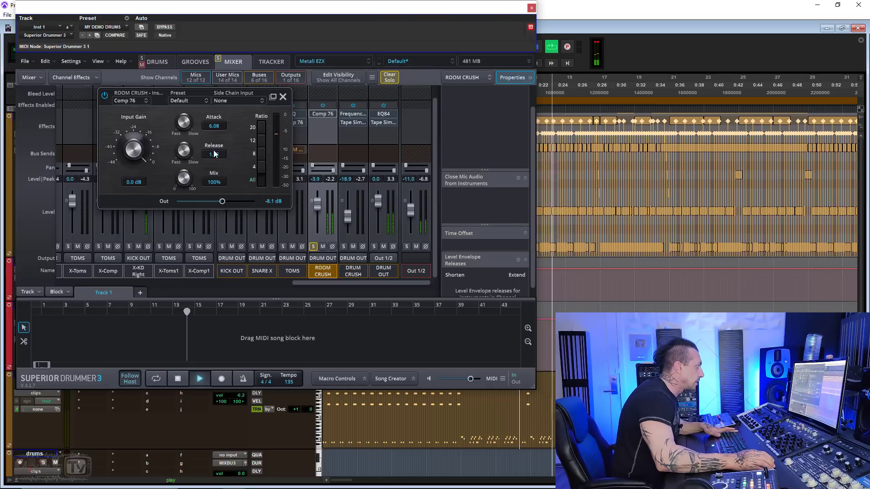
drag(252, 91, 404, 119)
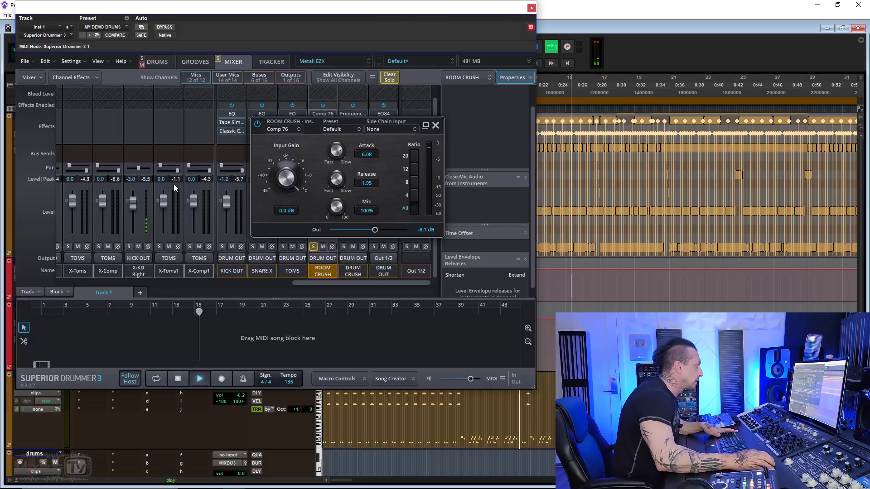
Check the direct and bleed levels of the Amb send to ROOM CRUSH, and close the send and compressor windows.
drag(303, 283, 155, 283)
click(152, 148)
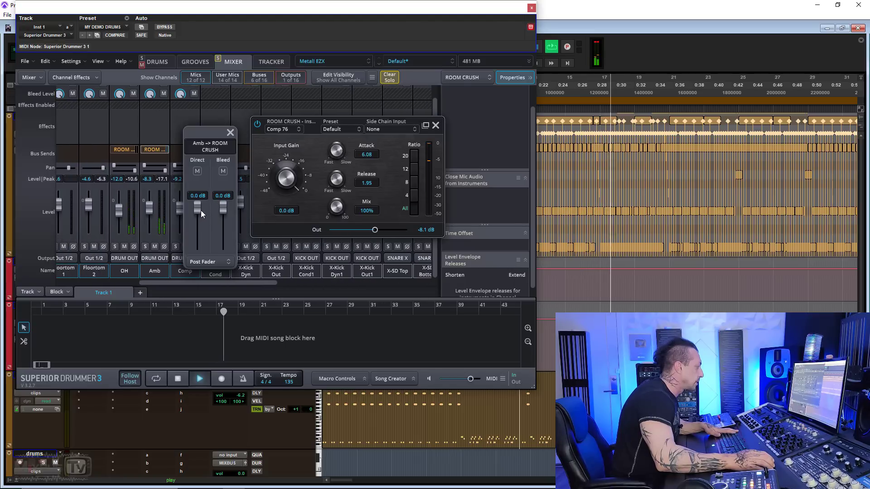
click(230, 132)
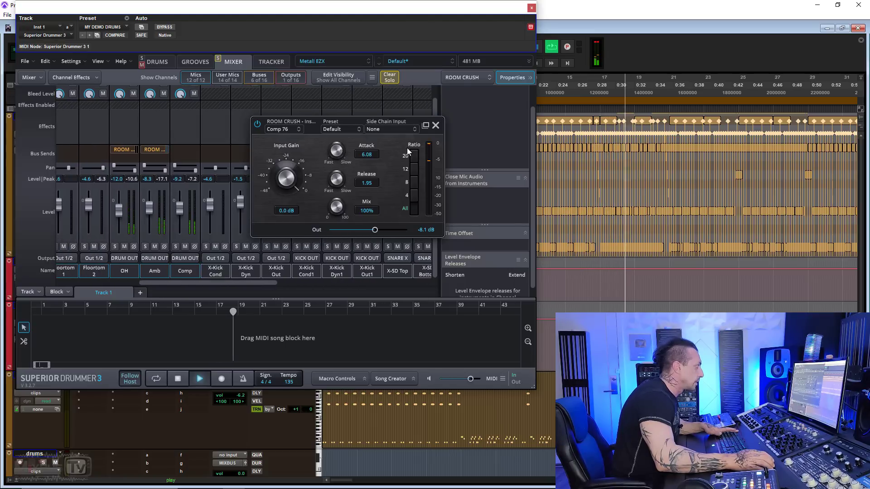
click(435, 127)
Place a Valve Distortion Box in the first effect slot of the ROOM CRUSH bus, ahead of the Comp 76.
drag(272, 285, 425, 285)
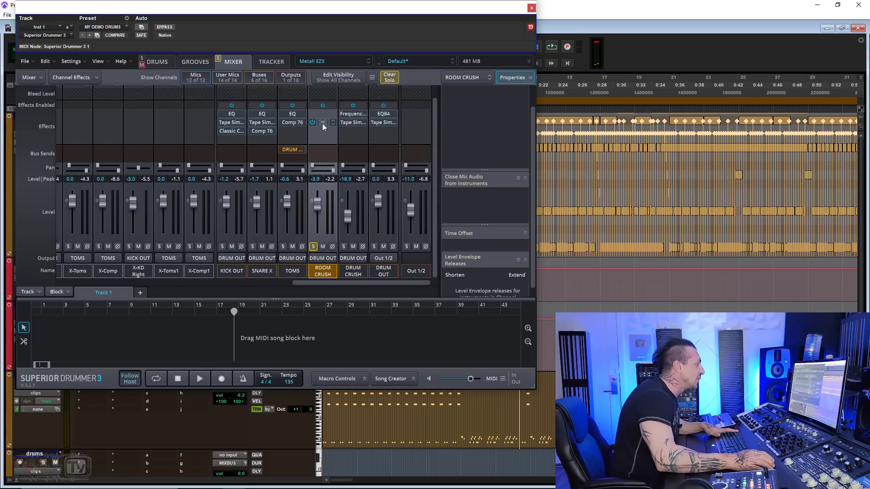
click(319, 121)
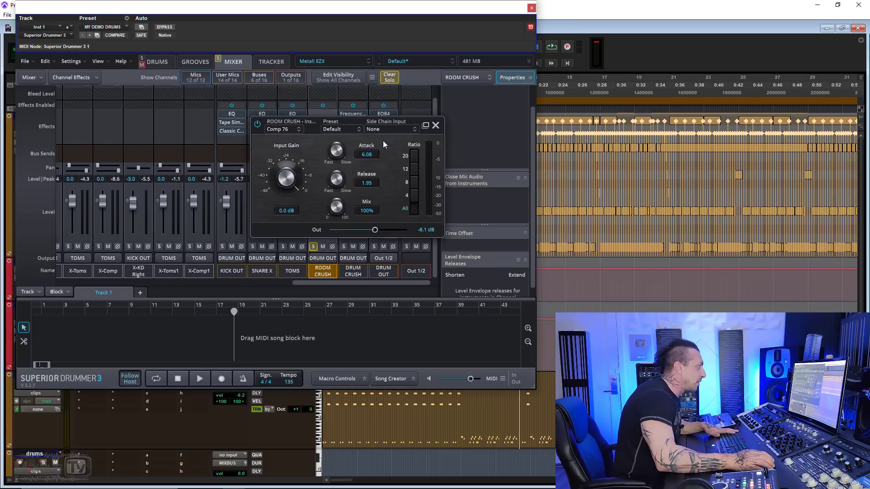
click(436, 125)
click(322, 114)
mouse_move(354, 149)
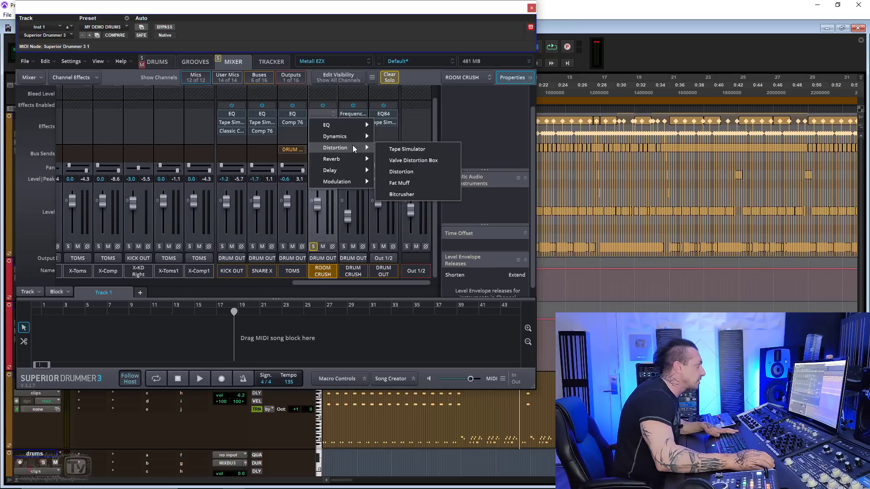
click(413, 161)
Audition the OV1 and P2 distortion types on the ROOM CRUSH Valve Distortion Box and settle on MD2.
key(space)
click(175, 146)
click(183, 254)
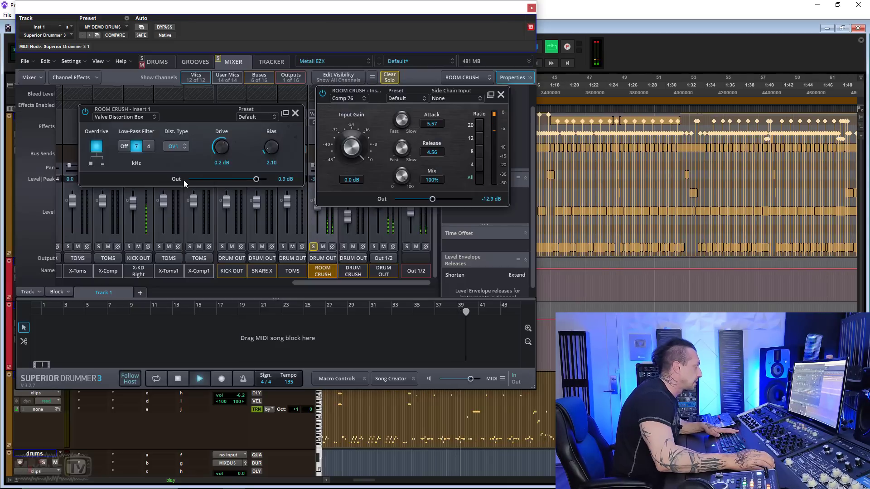
click(185, 152)
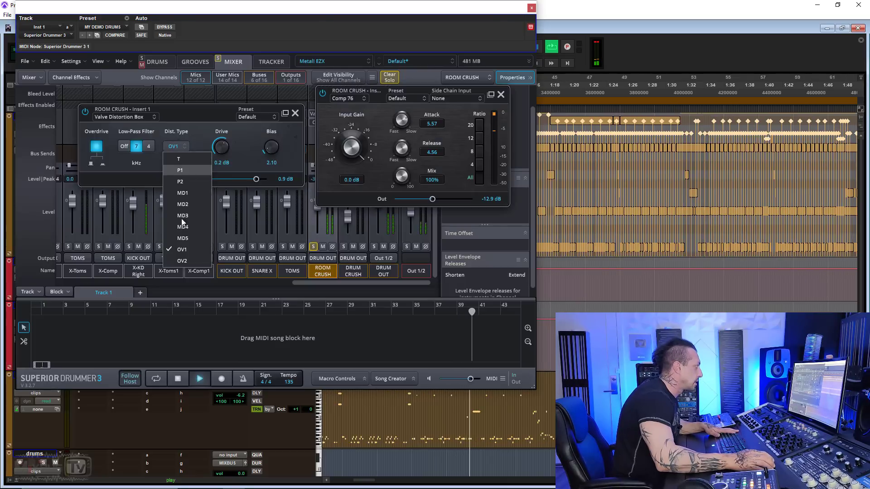
click(183, 184)
click(186, 151)
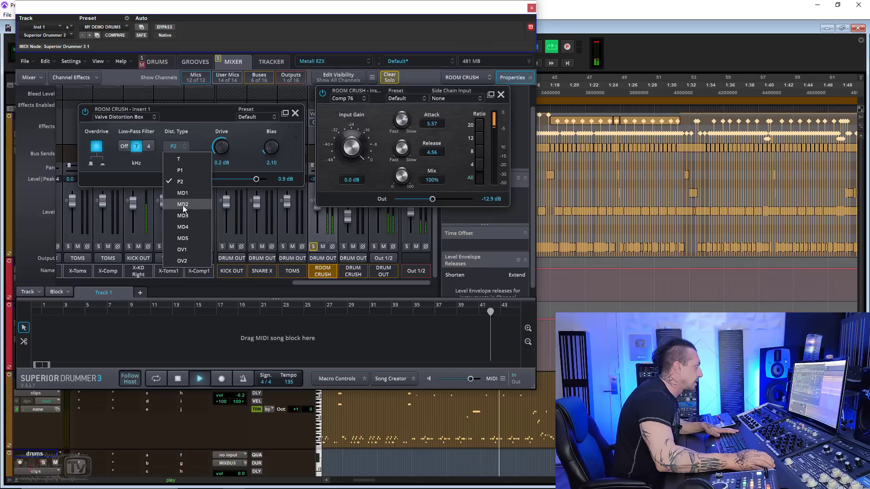
click(180, 207)
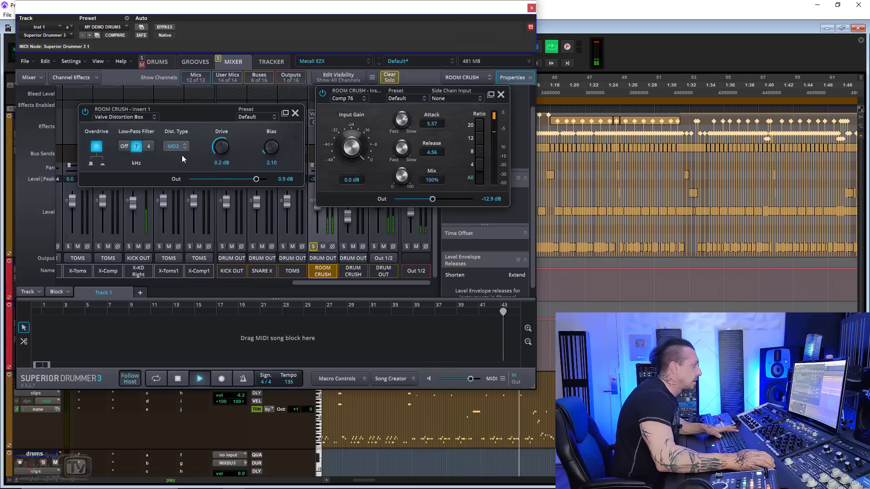
Switch off the Valve Distortion Box's overdrive and raise its drive to 5.6 dB during playback.
key(space)
click(96, 145)
key(space)
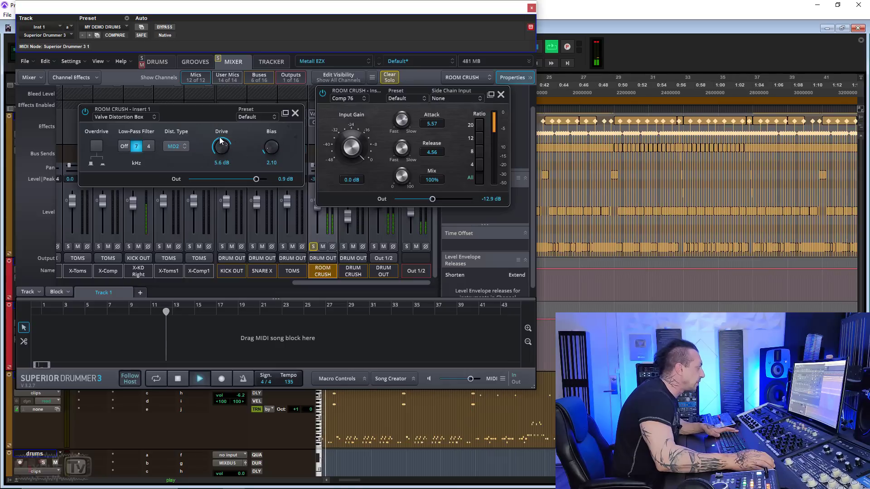
Set the ROOM CRUSH Valve Distortion Box to 5.8 dB drive and 1.10 bias, and switch its low-pass filter off.
scroll(220, 137, down, 5)
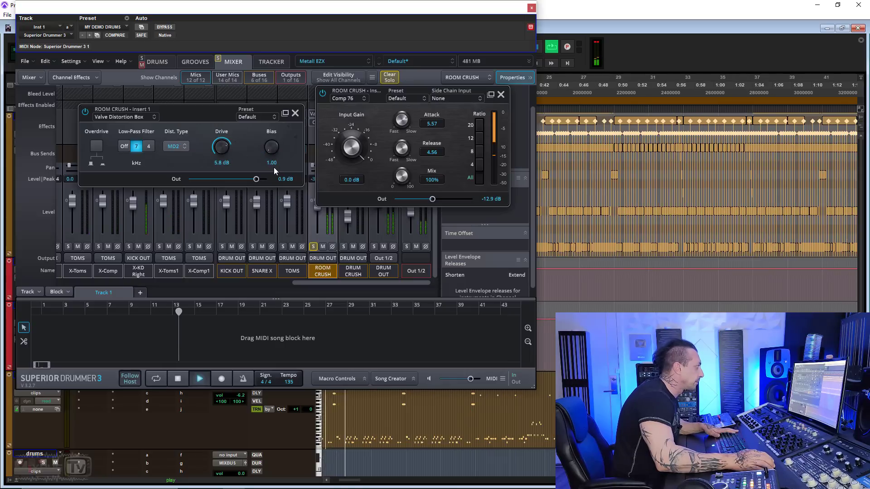
scroll(274, 167, down, 10)
drag(275, 162, 271, 93)
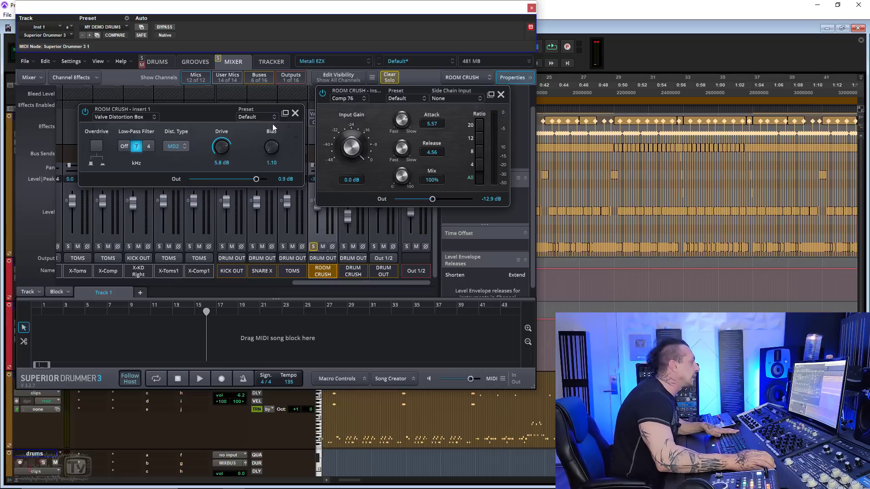
click(124, 146)
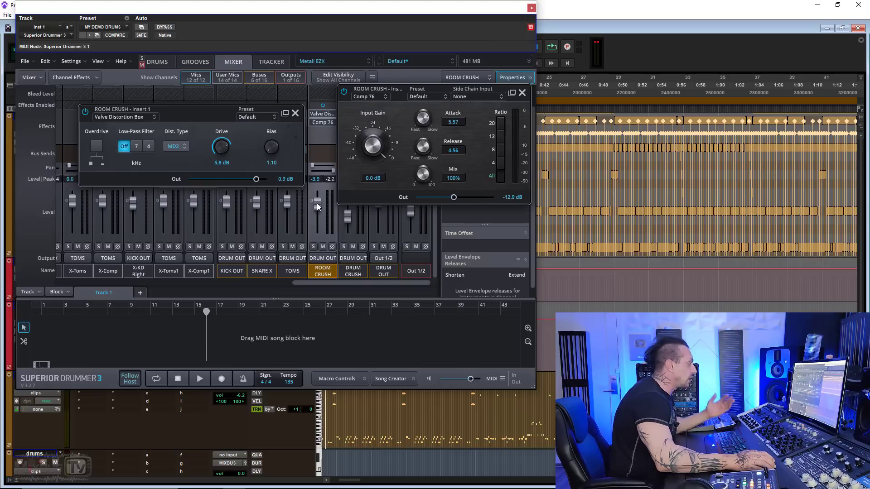
Rebalance the ROOM CRUSH bus against the full mix during playback, setting its level to -10.1 dB, and close both effect windows.
drag(317, 203, 315, 235)
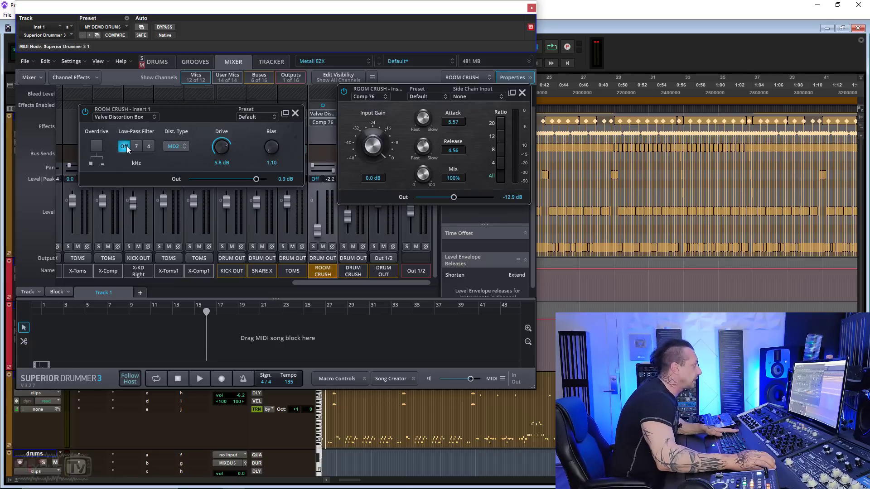
drag(318, 245, 319, 203)
key(space)
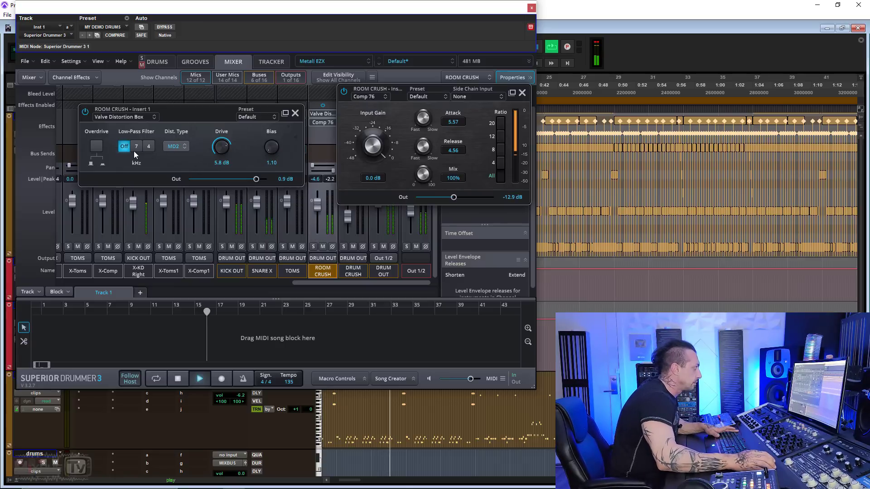
click(133, 149)
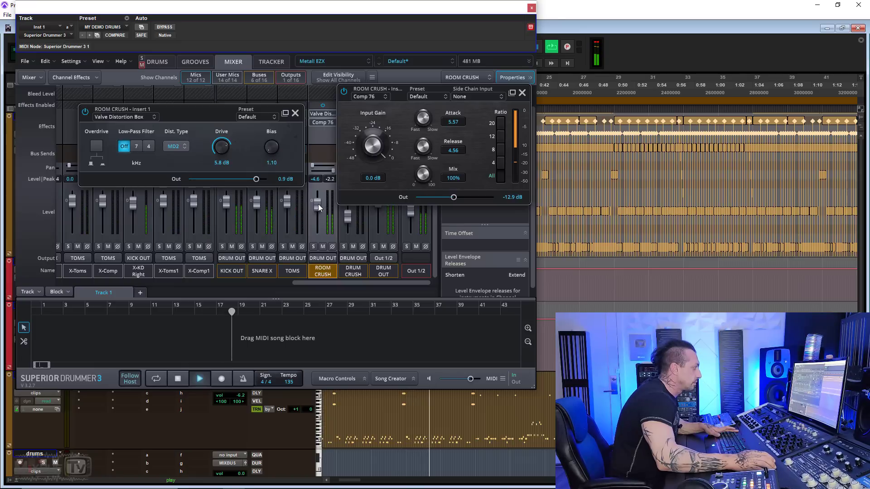
mouse_move(318, 204)
mouse_down()
mouse_move(319, 233)
mouse_move(321, 208)
mouse_up()
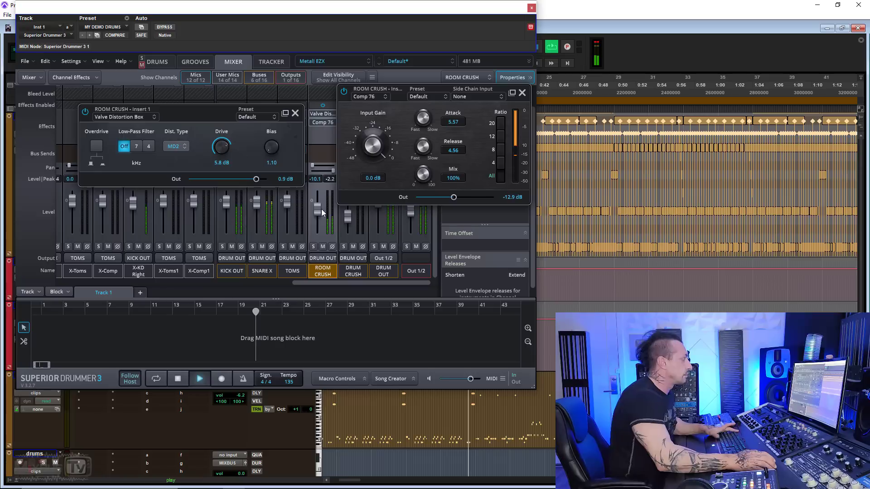
key(space)
click(295, 113)
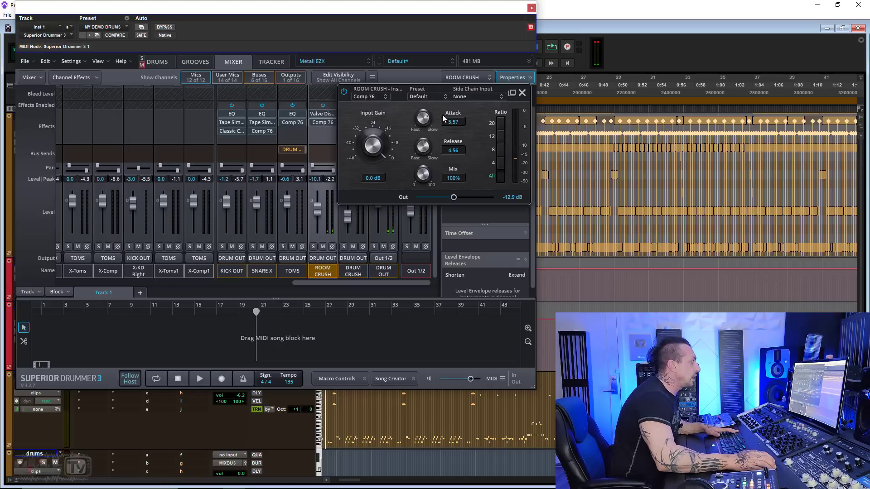
click(522, 93)
Insert an EQ third on the ROOM CRUSH bus with a 24 dB/oct low cut at 329.55 Hz and Q 0.66.
click(320, 130)
mouse_move(341, 142)
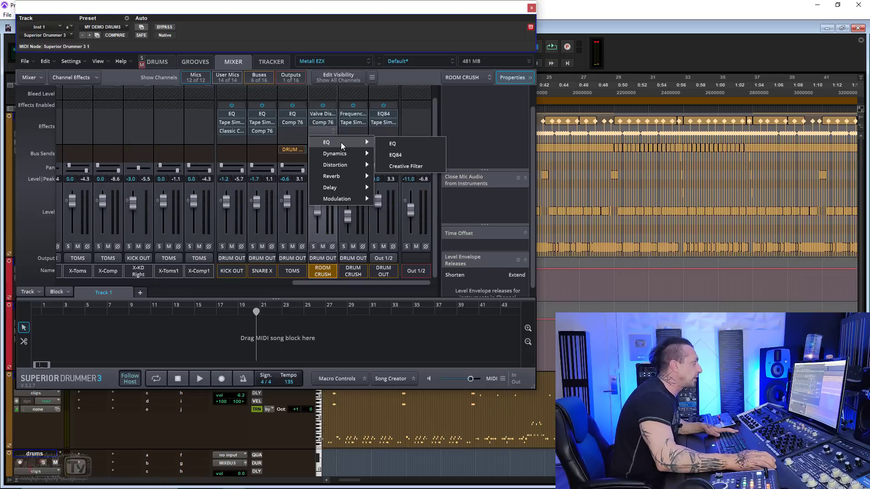
click(391, 146)
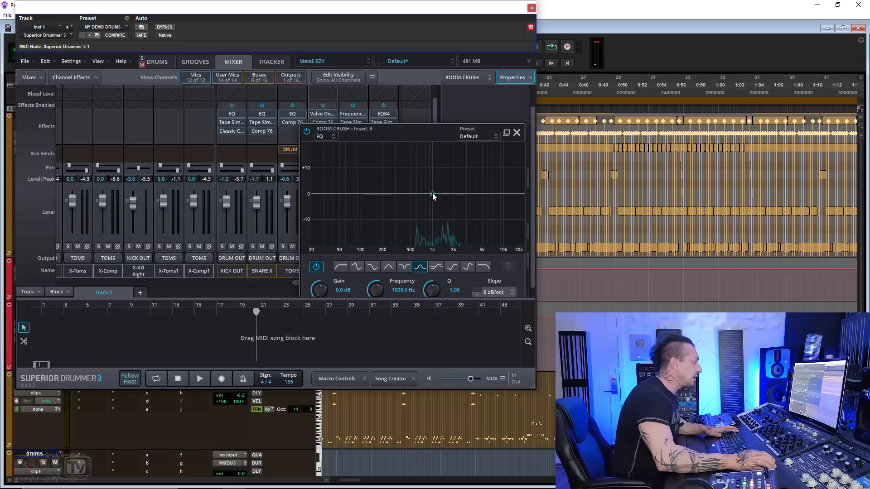
drag(392, 191, 373, 222)
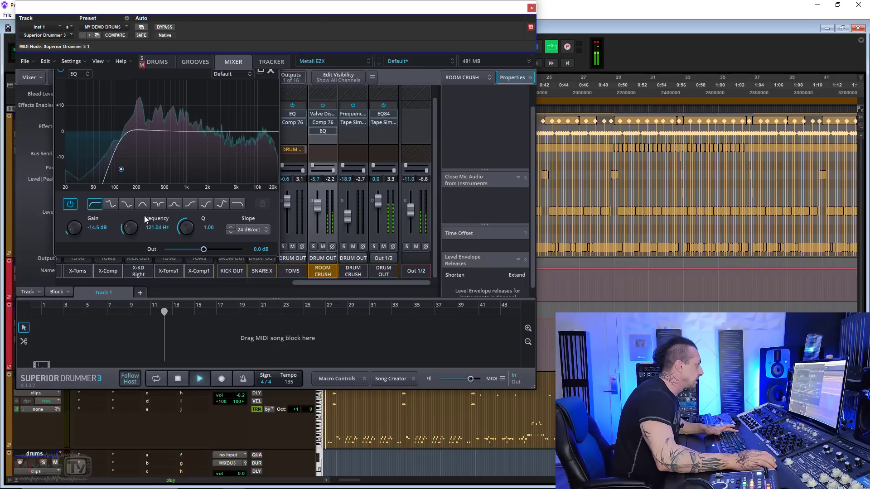
drag(184, 230, 181, 236)
drag(127, 229, 290, 217)
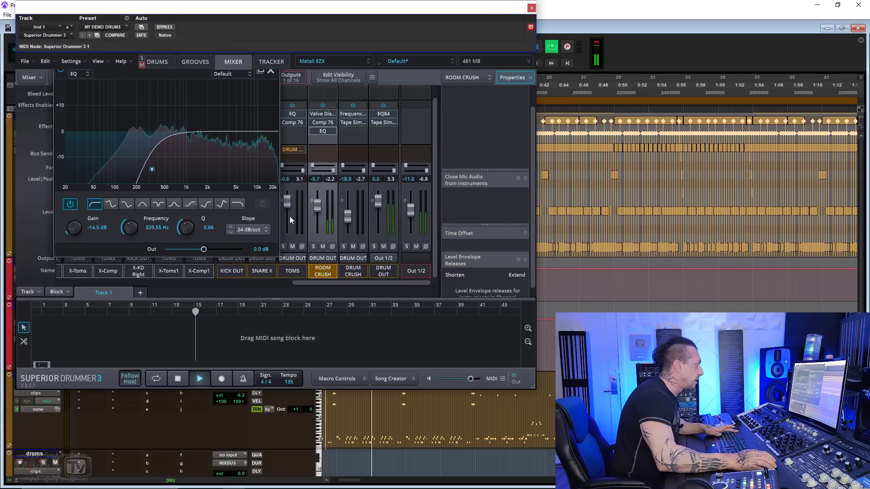
Compare the mix with ROOM CRUSH muted and unmuted, lower its level to -10.1 dB, and finally pull the fader down to Off.
click(322, 246)
click(323, 246)
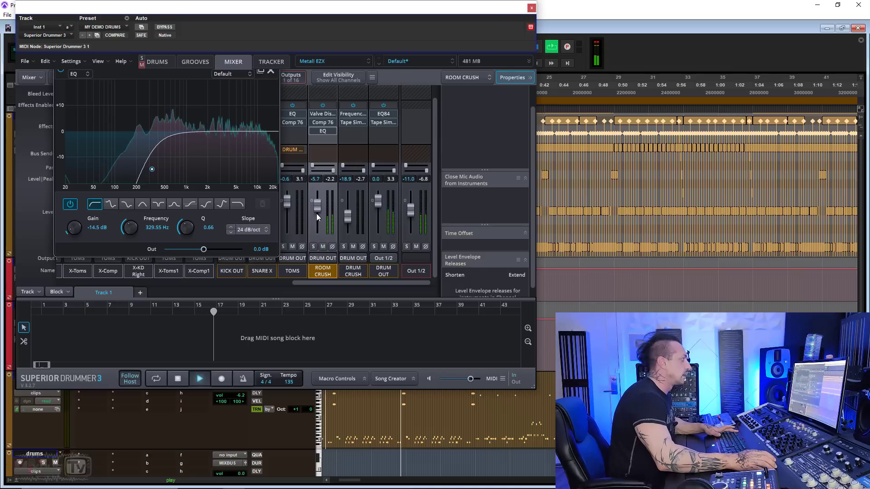
drag(317, 208, 321, 211)
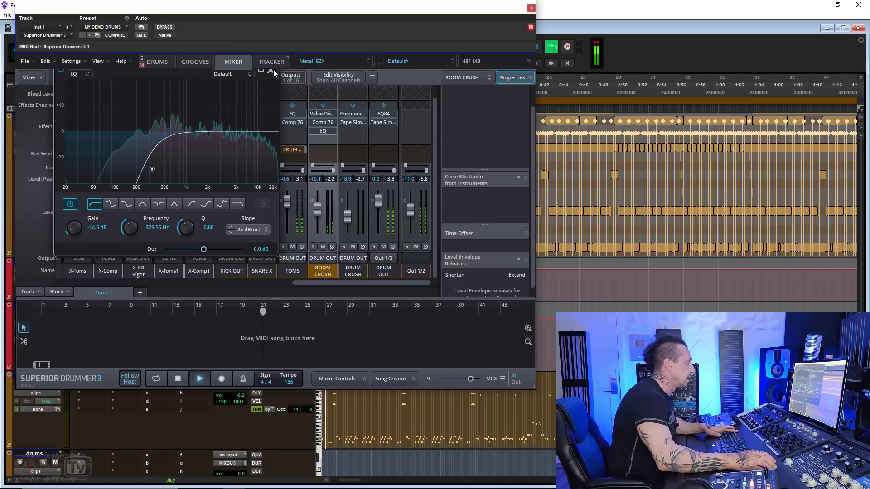
click(272, 70)
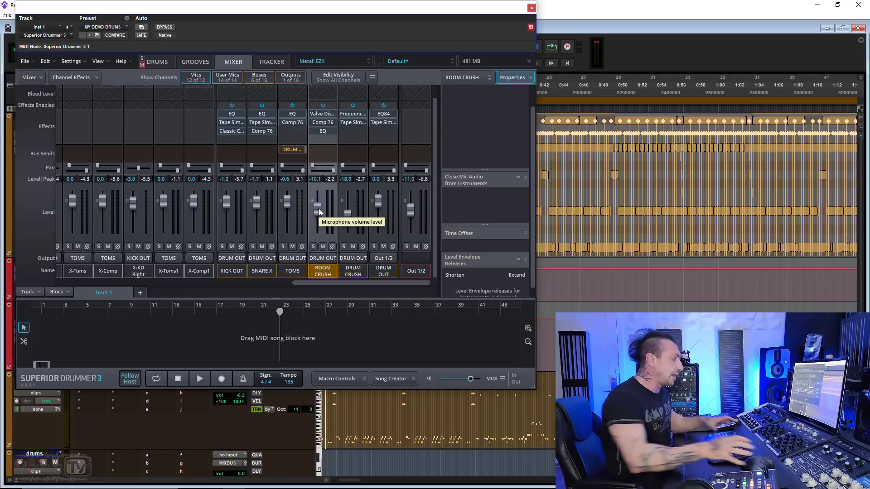
drag(319, 212, 319, 294)
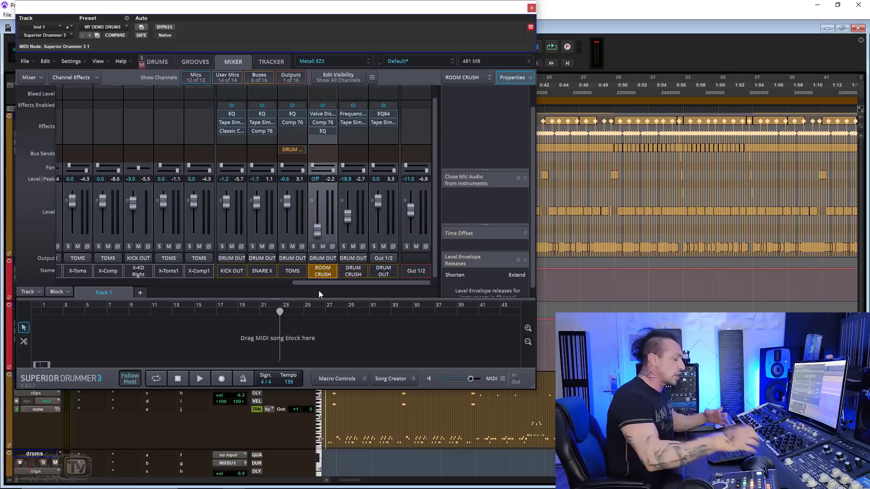
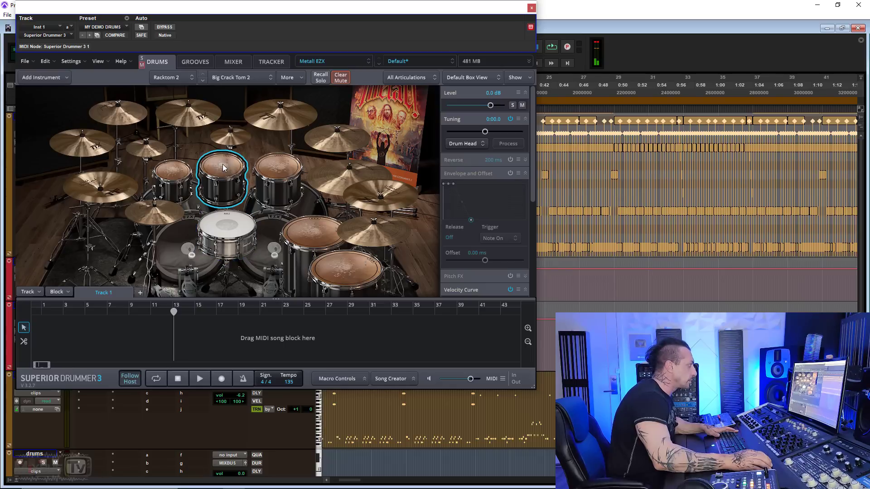
Audition the Rock Solid EZX rack toms and stack the 8x12" Dunnett Titanium on the center articulation of Racktom 2.
right_click(317, 234)
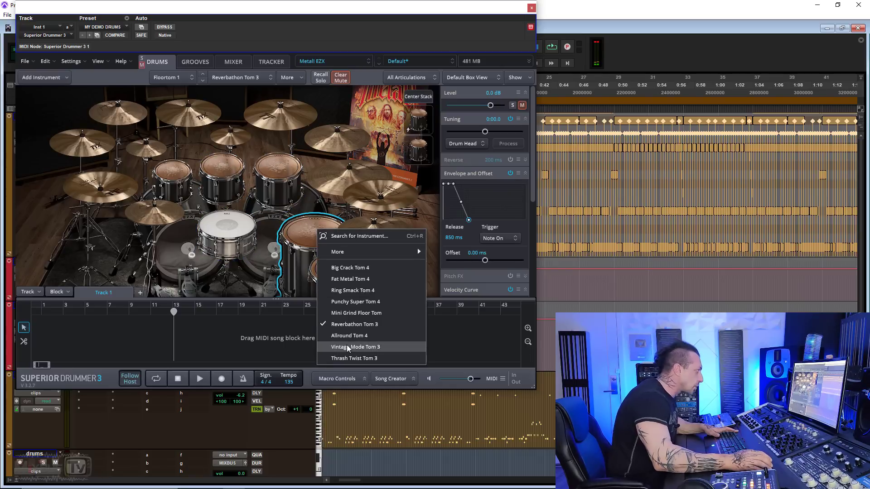
key(ctrl+r)
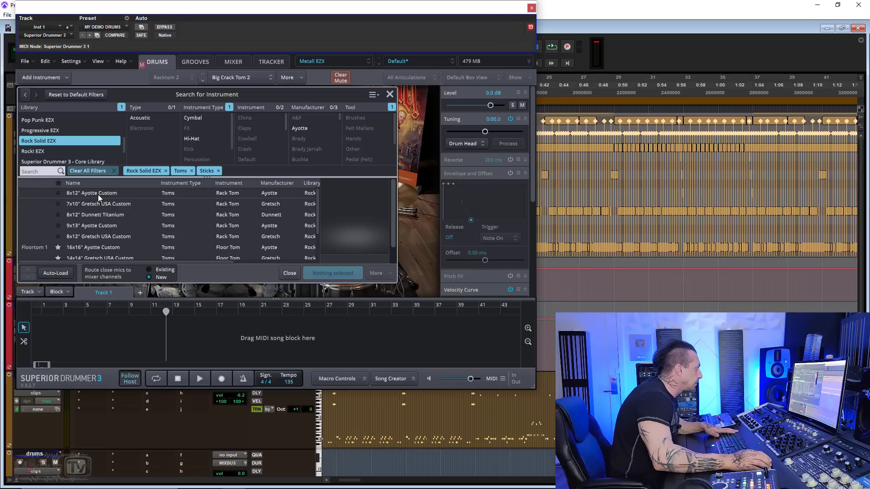
click(97, 196)
click(98, 204)
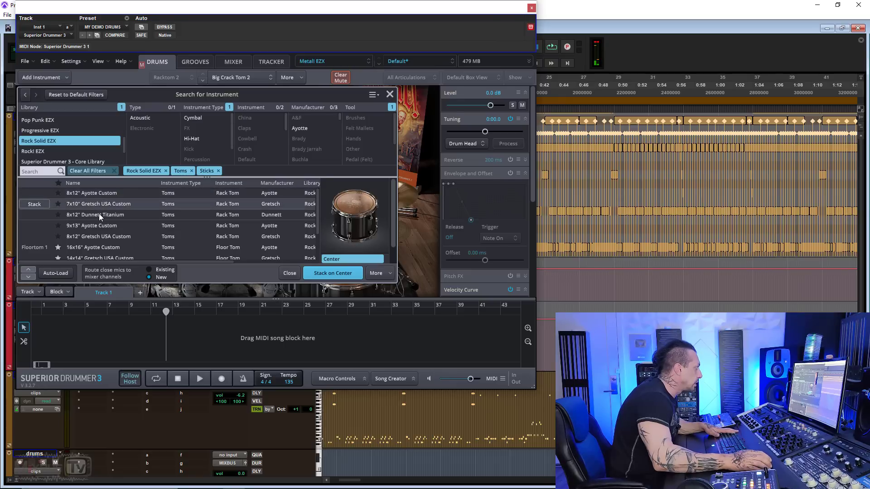
click(99, 214)
click(99, 224)
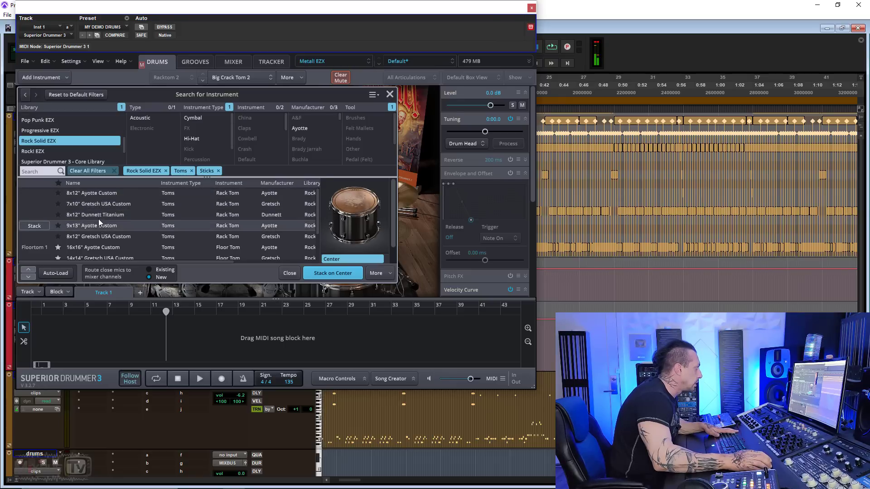
click(98, 215)
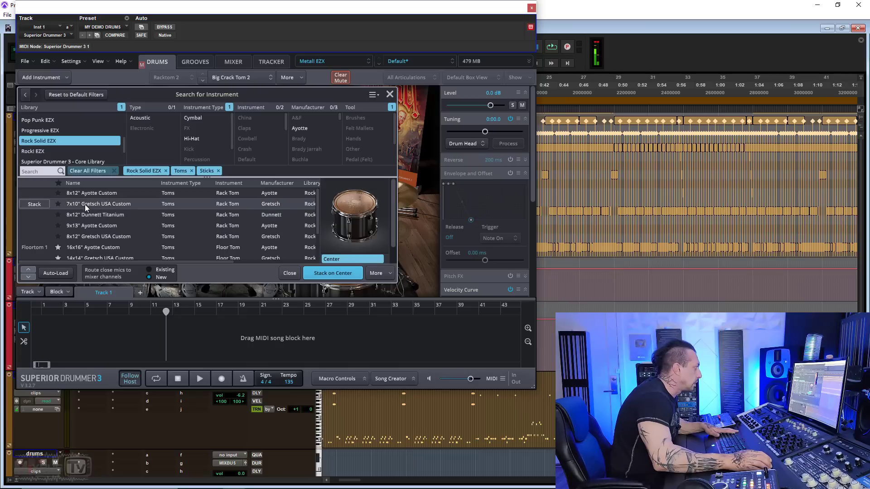
click(336, 271)
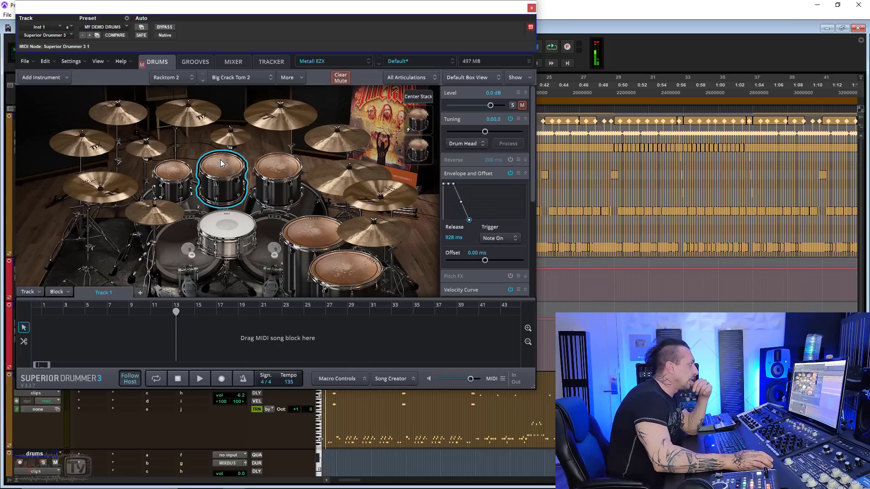
right_click(425, 156)
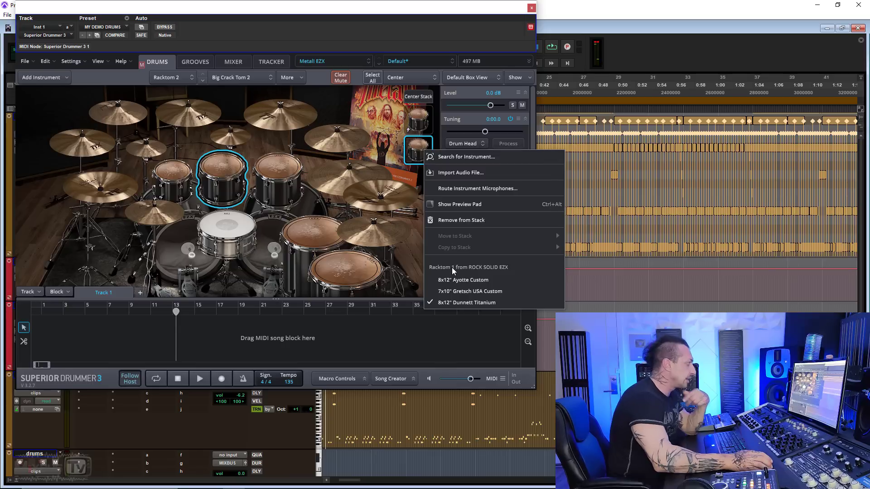
Swap the stacked tom on Racktom 3 to the 9x13" Ayotte Custom, auditioning the stack before and after the swap.
click(287, 170)
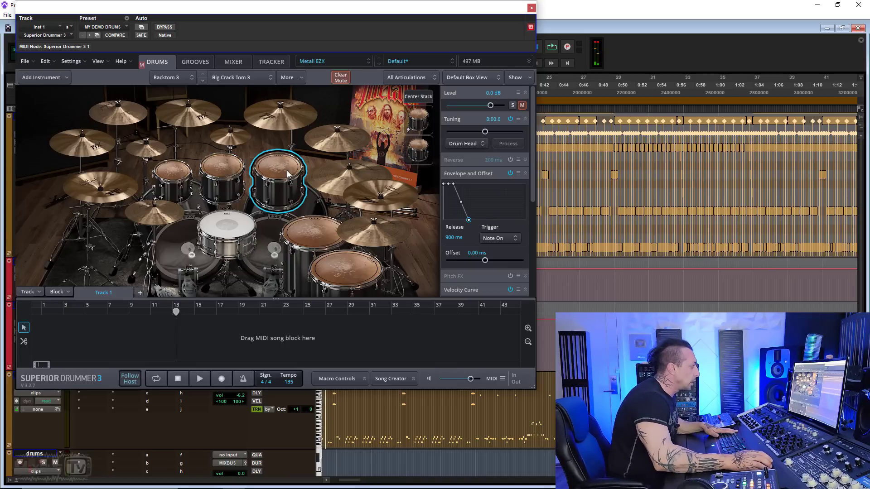
right_click(418, 155)
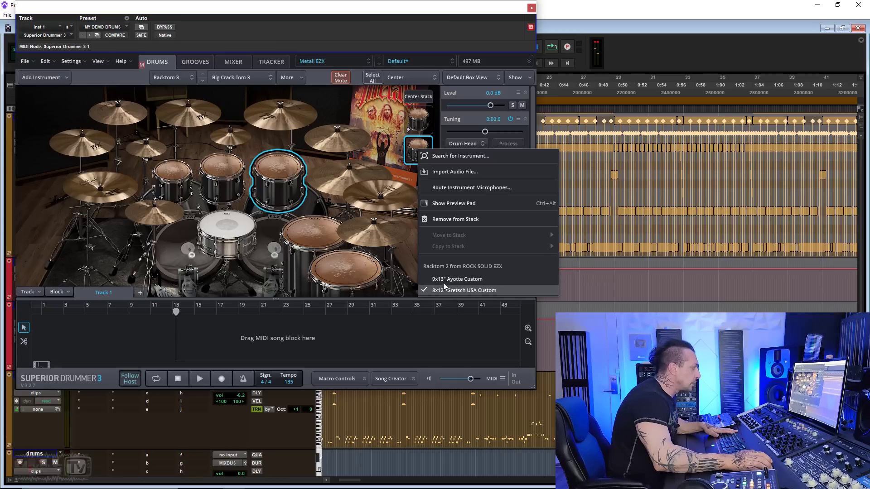
click(408, 262)
key(space)
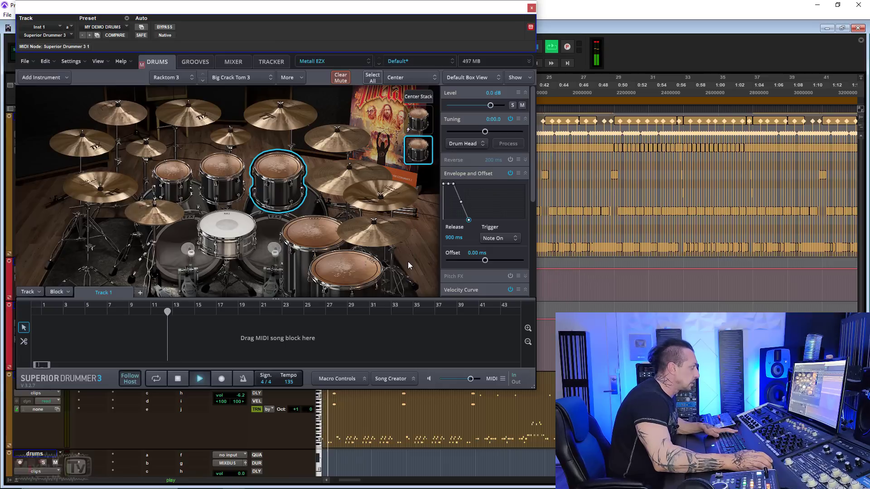
key(space)
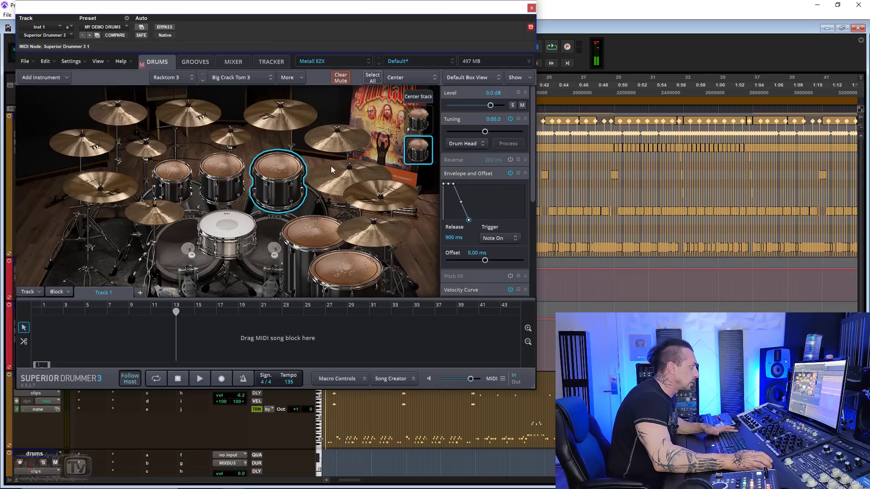
right_click(427, 157)
click(482, 283)
key(space)
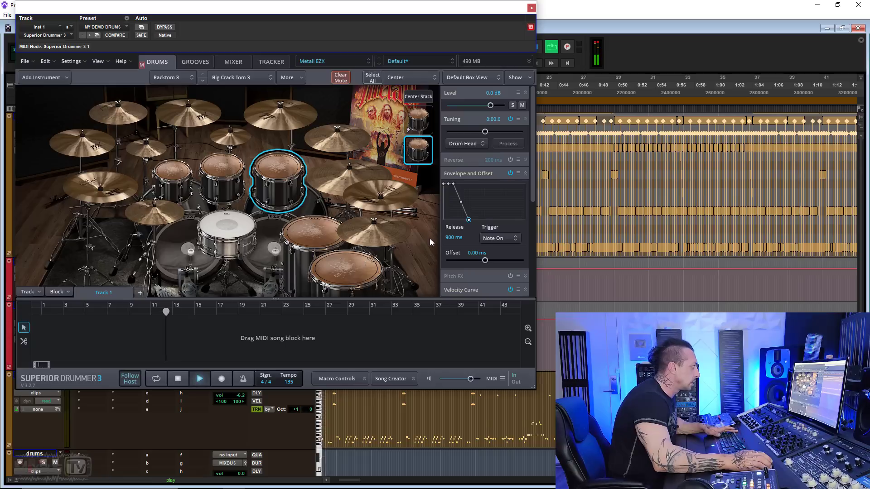
key(space)
Compare the Racktom 2 and Racktom 3 stacks, check the tom options for Racktom 3, and audition the toms during playback.
click(234, 168)
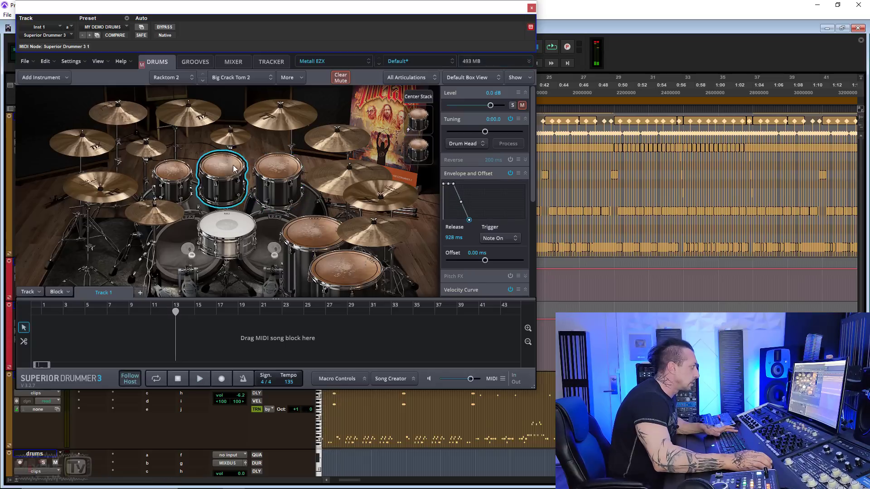
click(279, 179)
key(space)
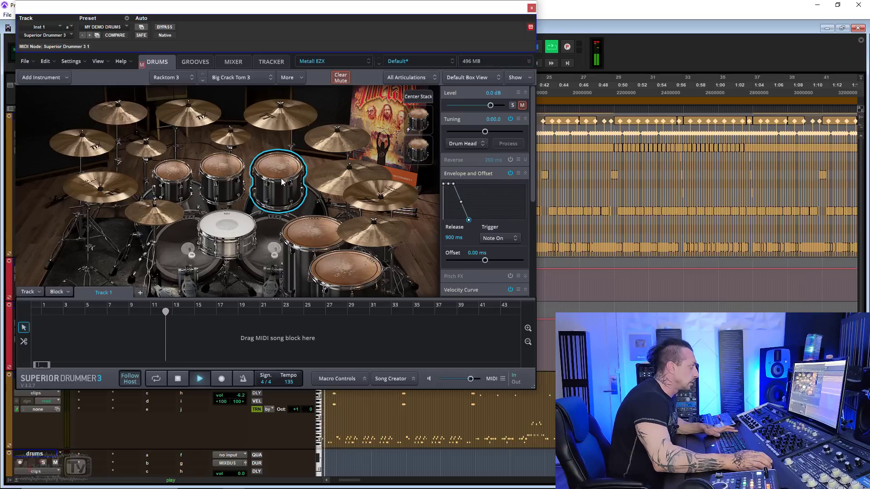
key(space)
right_click(283, 171)
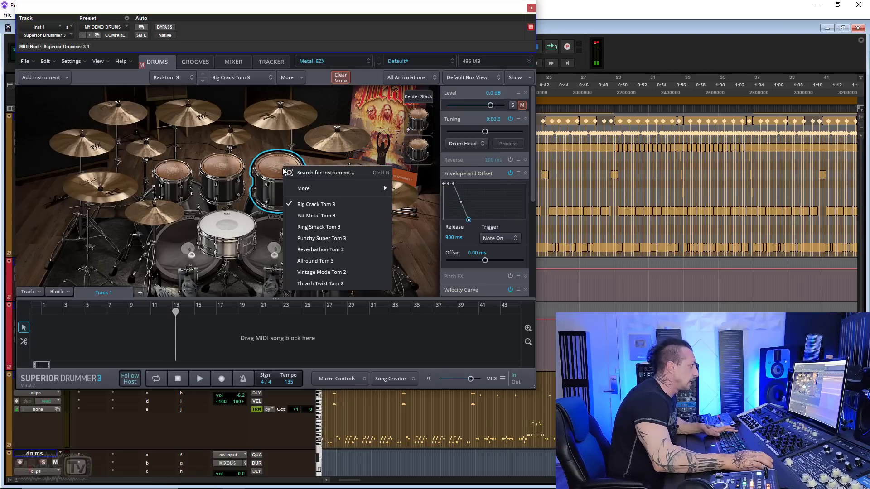
right_click(416, 157)
key(space)
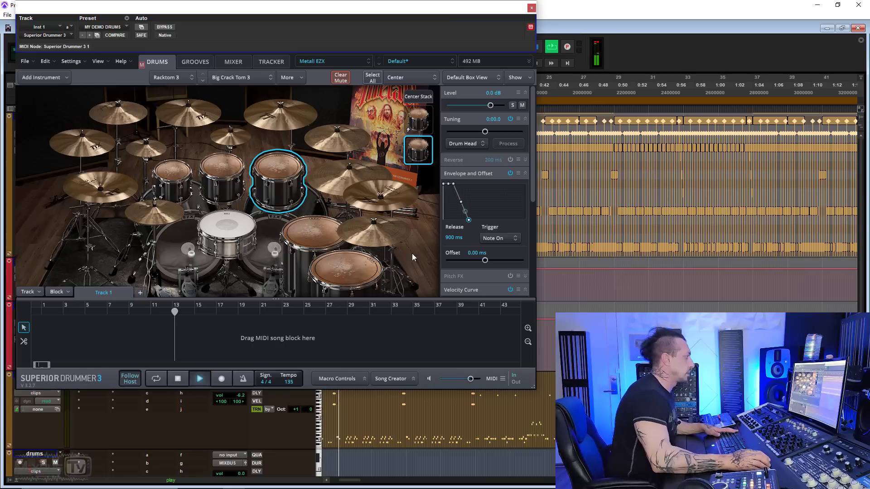
key(space)
Lower the level of the stacked tom on Racktom 2 to about -12 dB during playback.
click(247, 174)
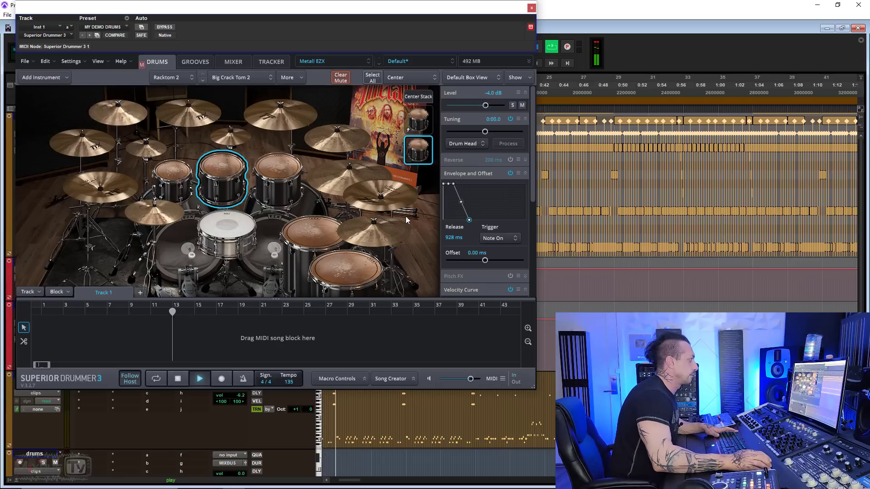
drag(493, 93, 492, 96)
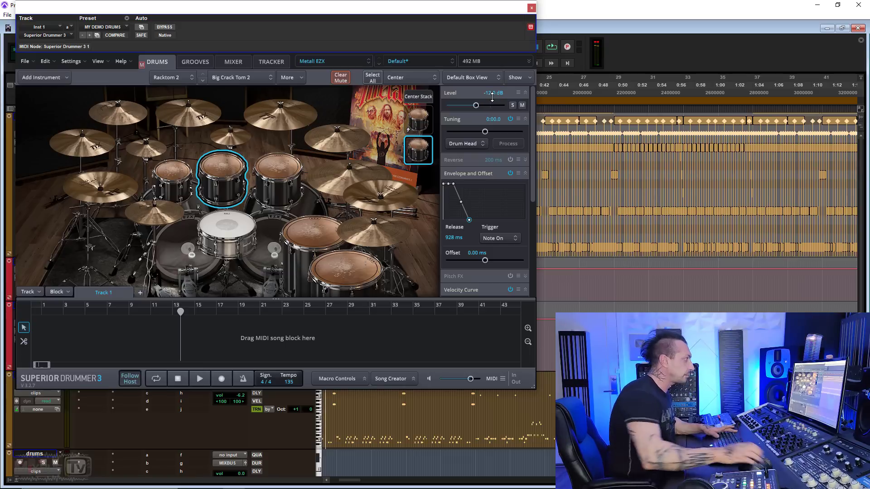
Audition the Racktom 3 stack during playback and with direct hits on the drum.
key(space)
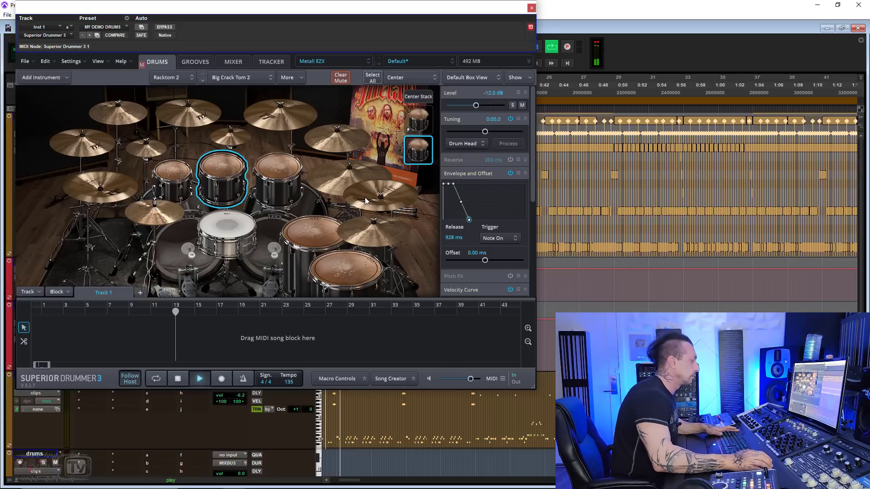
click(289, 173)
key(space)
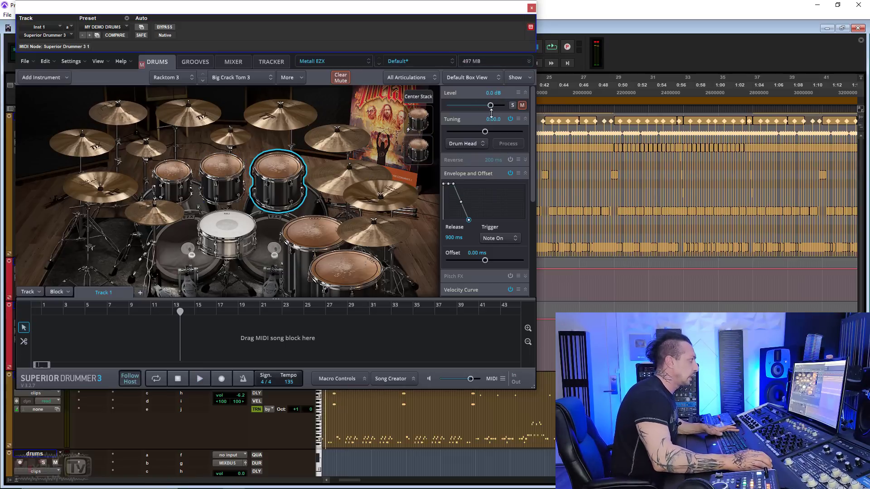
click(293, 178)
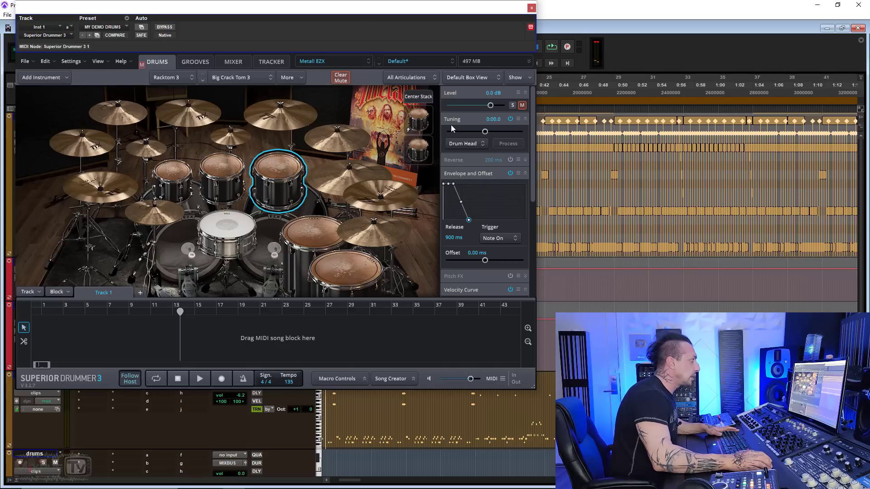
click(268, 158)
click(270, 164)
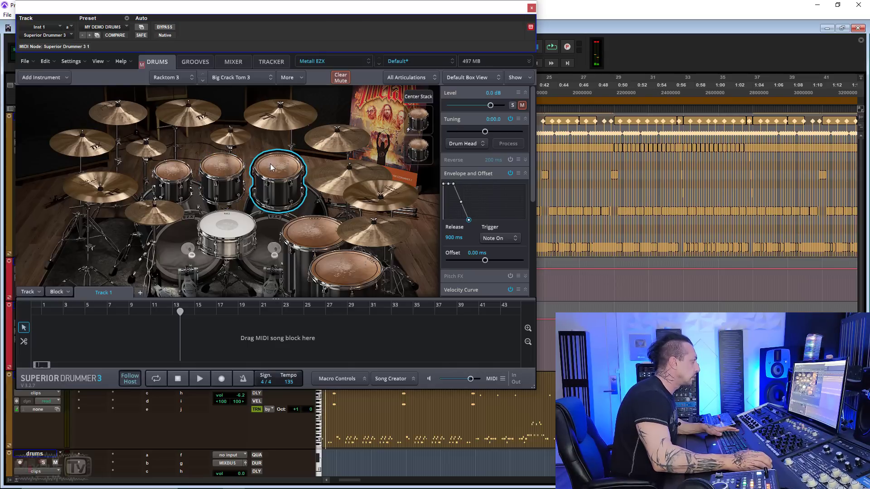
Load Comp 76 in the first effect slot of the X-Toms2 mixer channel and replace it with the Transient effect.
click(233, 62)
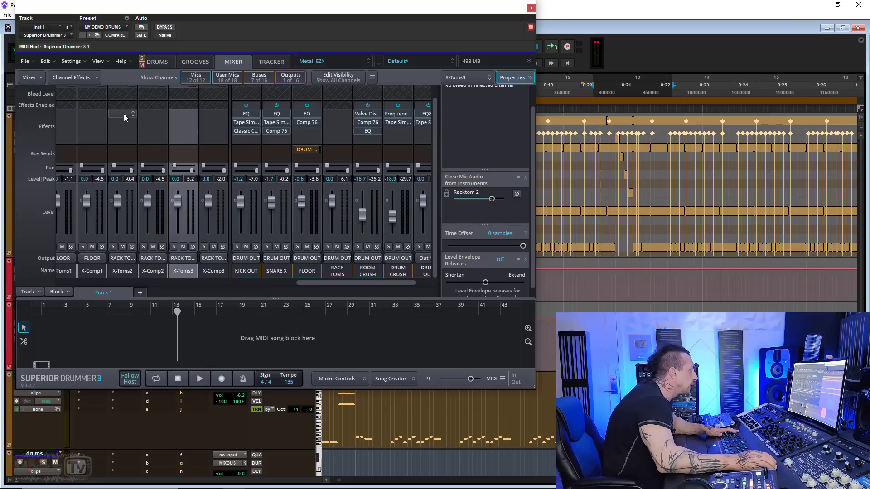
click(125, 118)
mouse_move(136, 136)
click(200, 160)
click(123, 114)
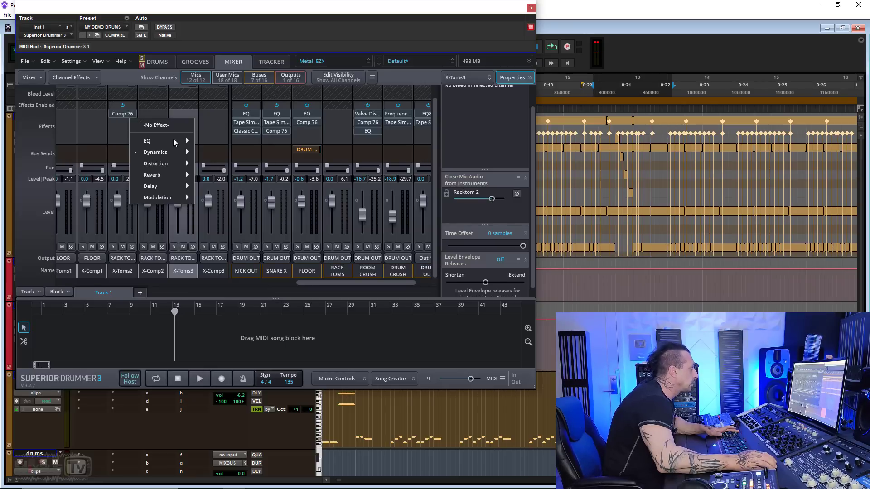
mouse_move(180, 151)
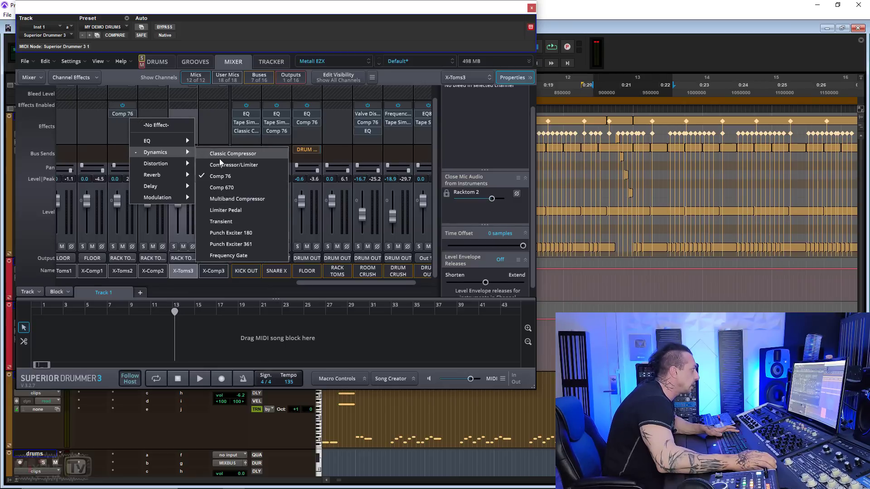
click(220, 221)
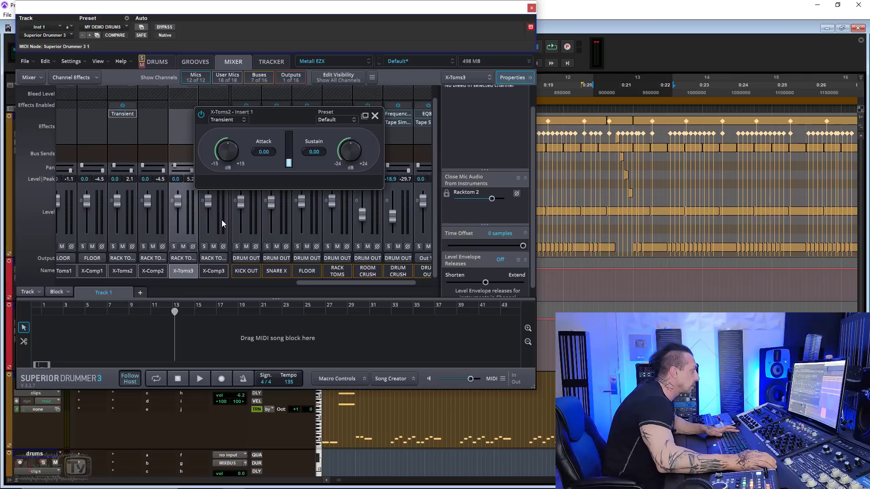
Set the X-Toms2 Transient effect to about 5.85 attack and -6.00 sustain during playback.
key(space)
drag(229, 152, 232, 144)
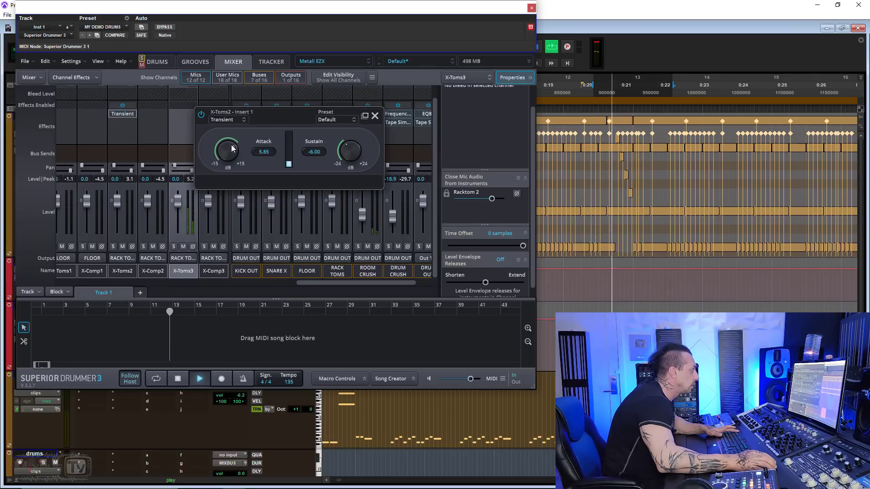
key(space)
click(176, 137)
Insert an EQ in the second slot of X-Toms2, cutting 4.2 dB at about 224 Hz and boosting 3.4 dB at about 86 Hz.
click(127, 124)
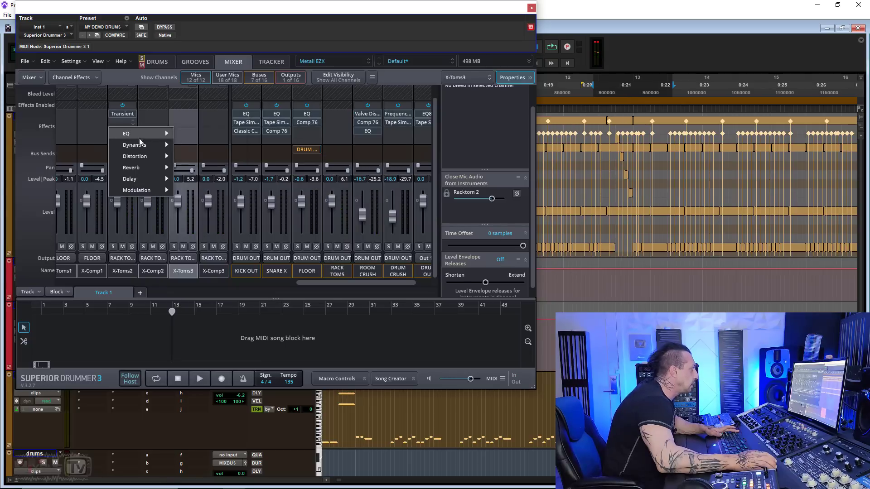
mouse_move(139, 134)
click(200, 135)
key(space)
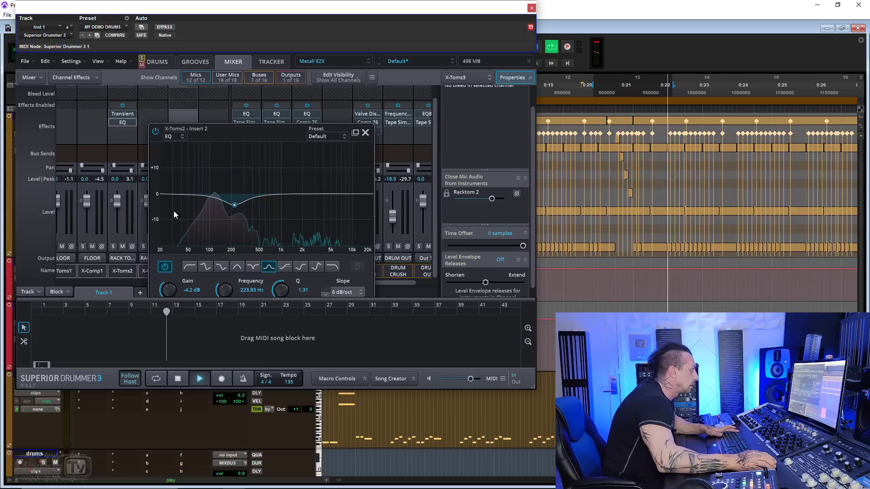
drag(209, 199, 206, 185)
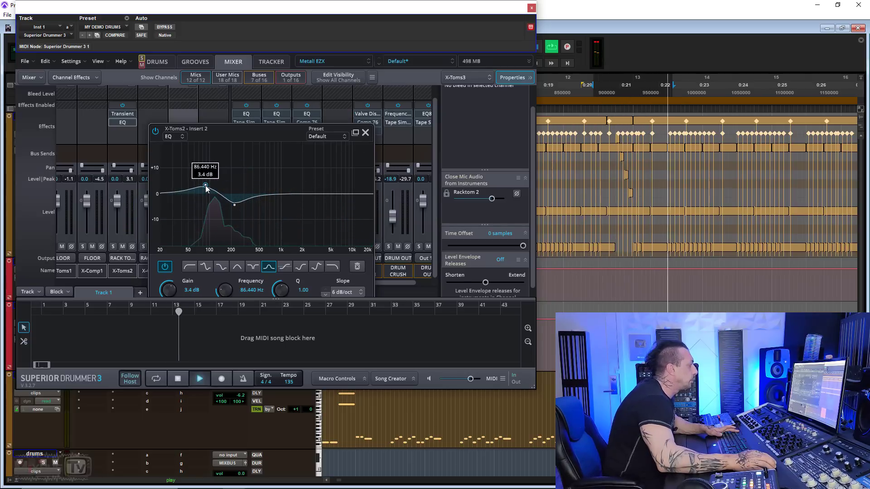
click(365, 133)
Insert an EQ in the second slot of X-Toms3, cutting the low mids by about 3 dB and boosting 1.0 dB at about 5.7 kHz.
drag(123, 123, 183, 123)
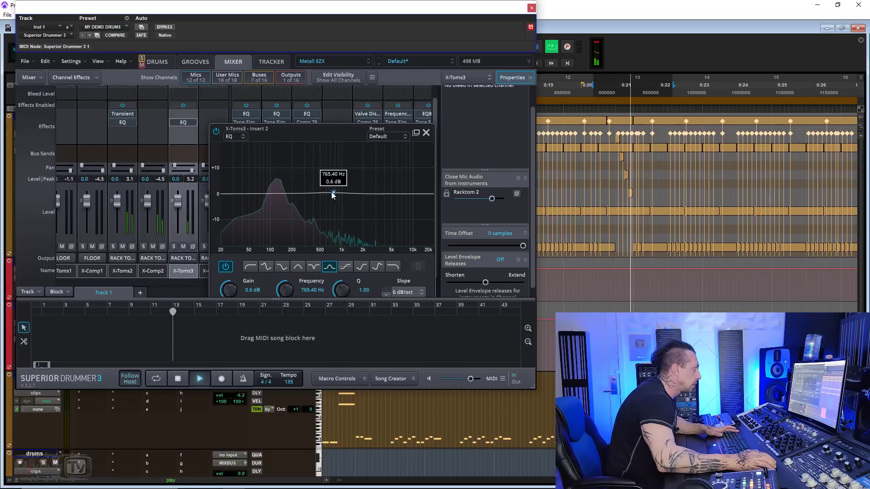
click(309, 194)
mouse_move(307, 203)
mouse_down()
mouse_move(294, 215)
mouse_move(302, 202)
mouse_up()
drag(396, 194, 396, 192)
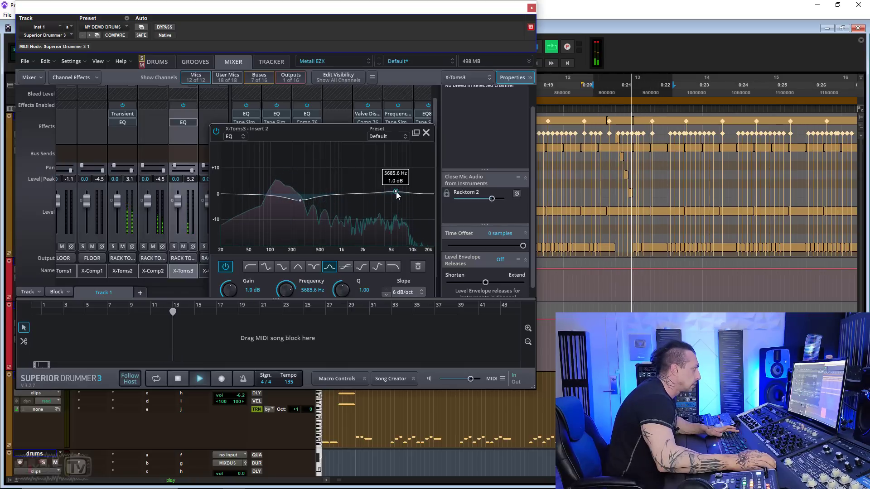
Add a 5.3 dB cut at about 296 Hz with a Q of 2.25 to the X-Toms2 EQ during playback.
click(122, 123)
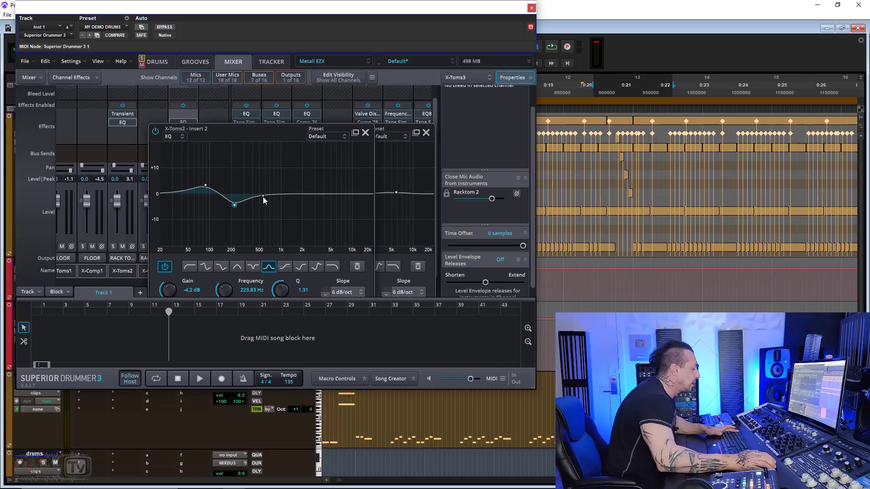
key(space)
drag(263, 197, 243, 210)
scroll(247, 220, up, 4)
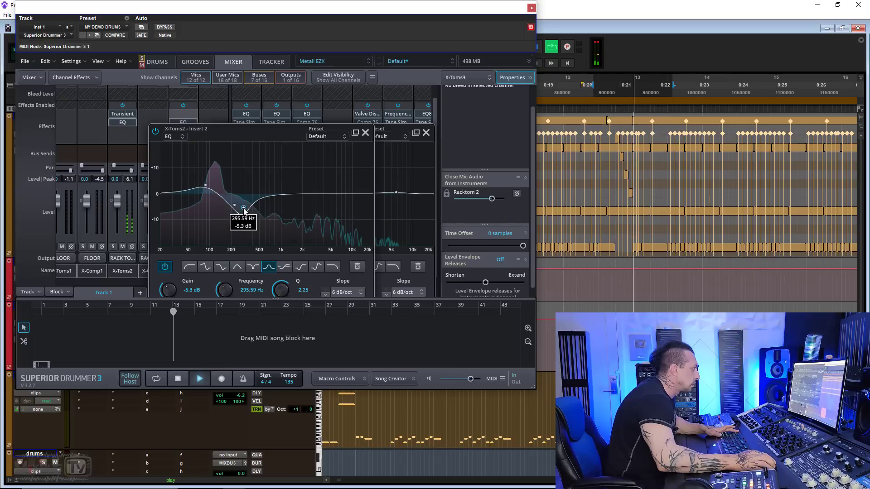
click(365, 132)
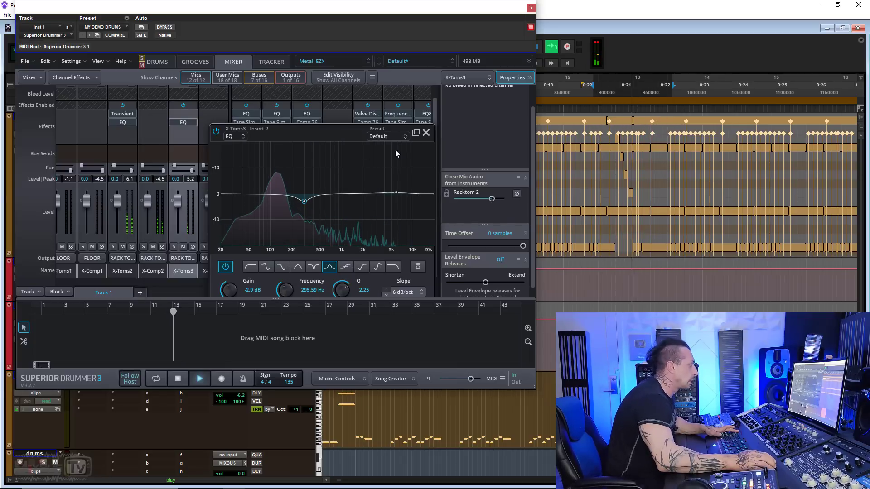
click(426, 132)
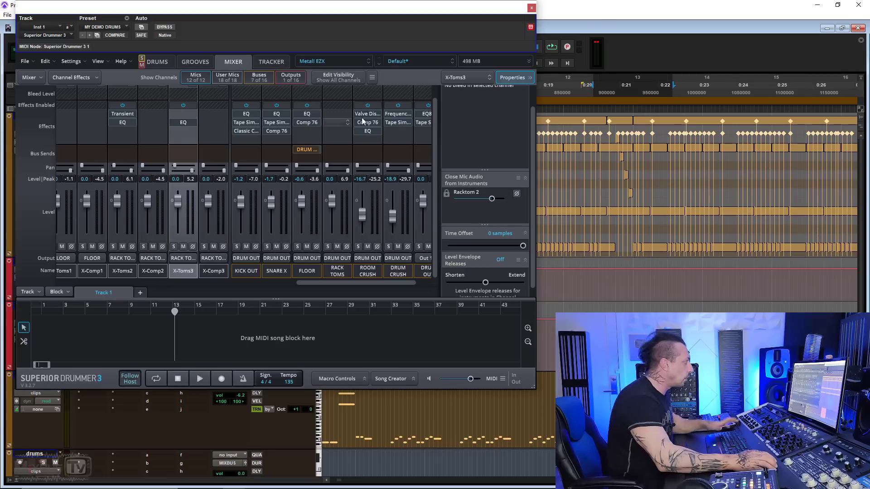
Insert a Compressor/Limiter on the RACK TOMS bus with threshold -8.8 dB, attack 0.10 ms and release 87.4 ms.
click(338, 122)
mouse_move(358, 137)
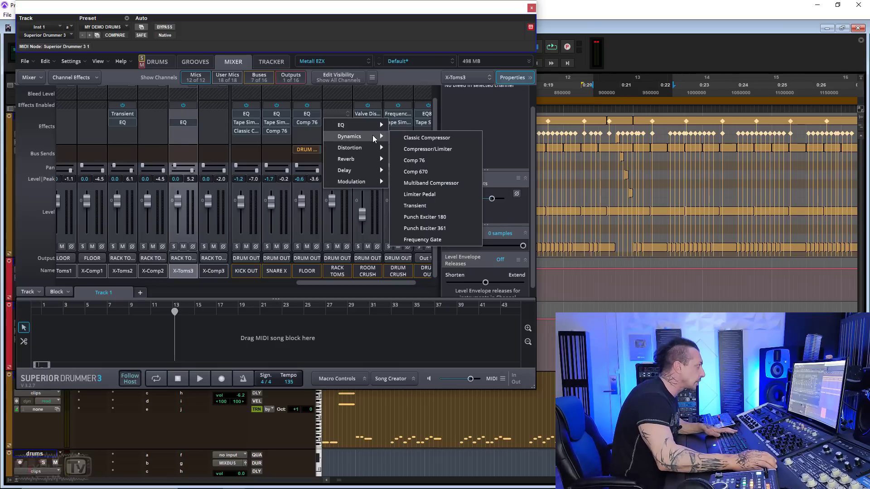
click(440, 151)
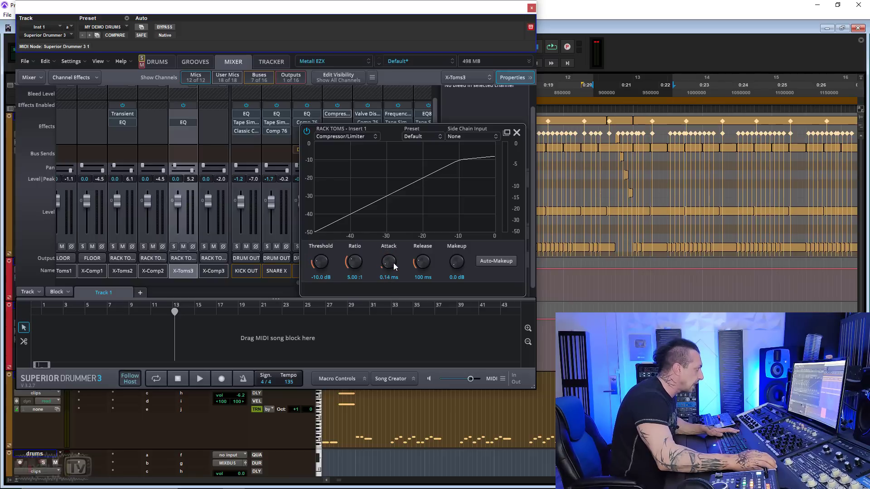
key(space)
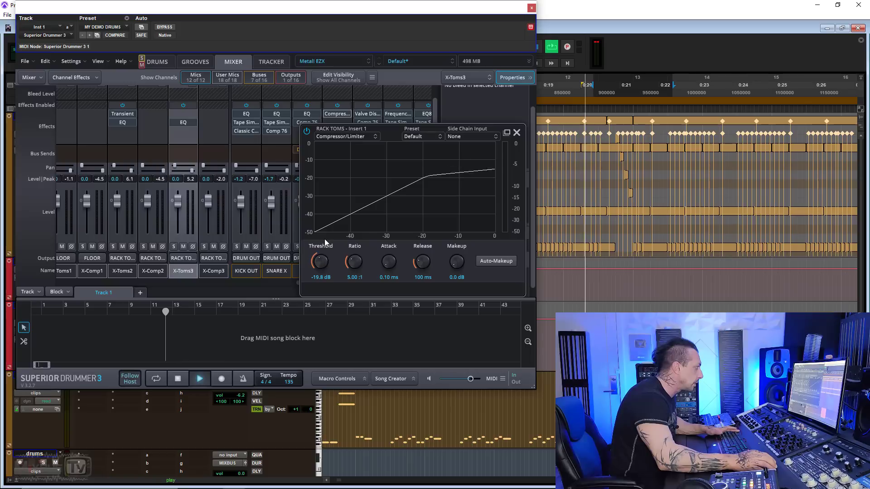
mouse_move(320, 261)
mouse_down()
mouse_move(327, 271)
mouse_move(319, 264)
mouse_up()
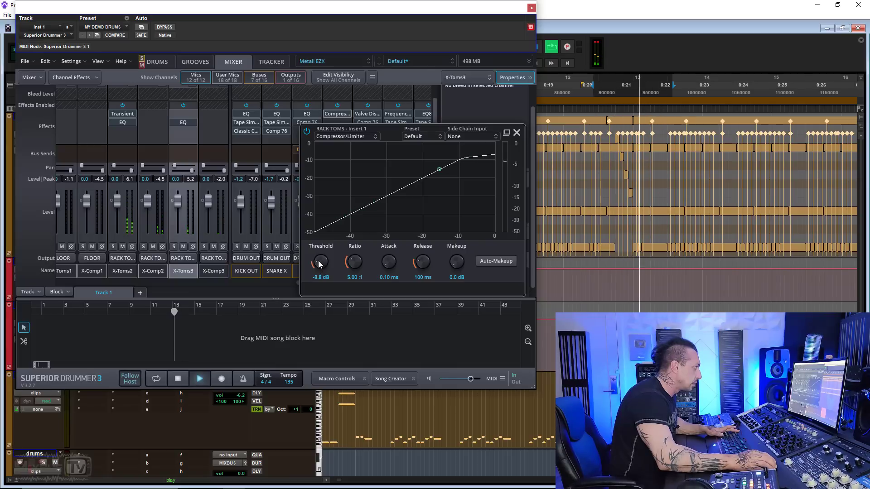
drag(421, 262, 421, 265)
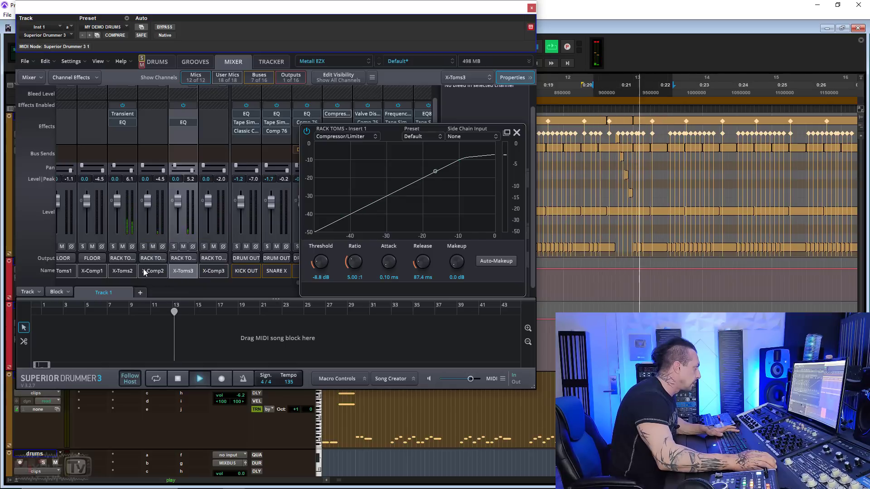
Lower the X-Toms2 and X-Comp2 channels together to -2.2 dB and close the compressor.
click(128, 271)
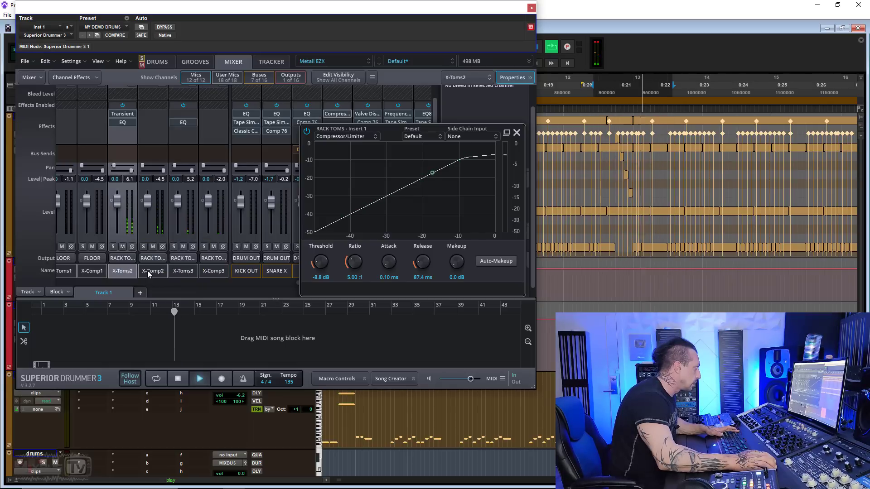
ctrl+click(147, 270)
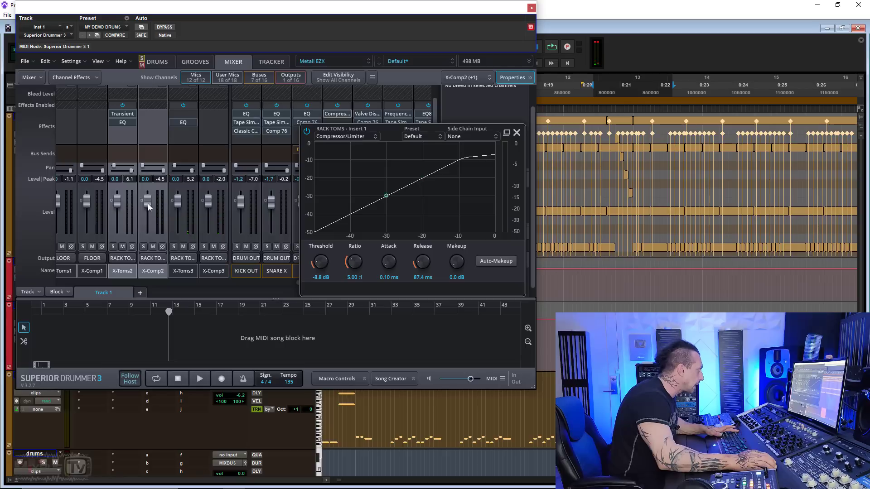
drag(148, 203, 147, 206)
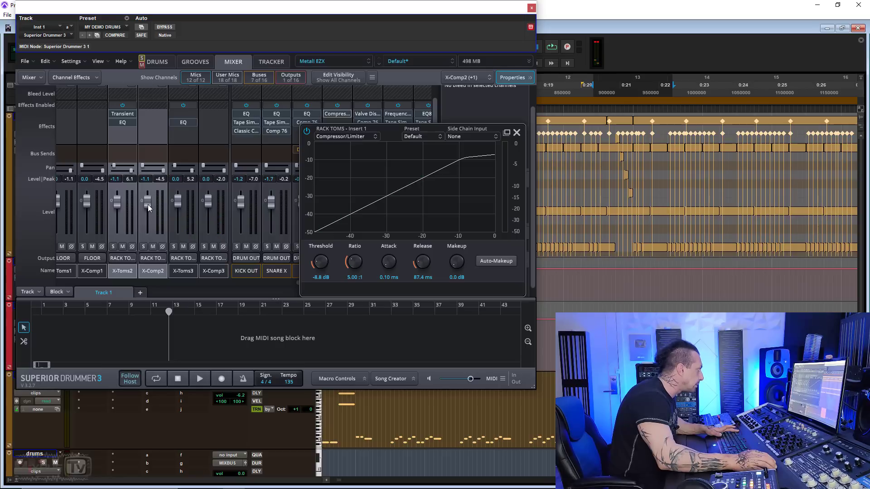
key(space)
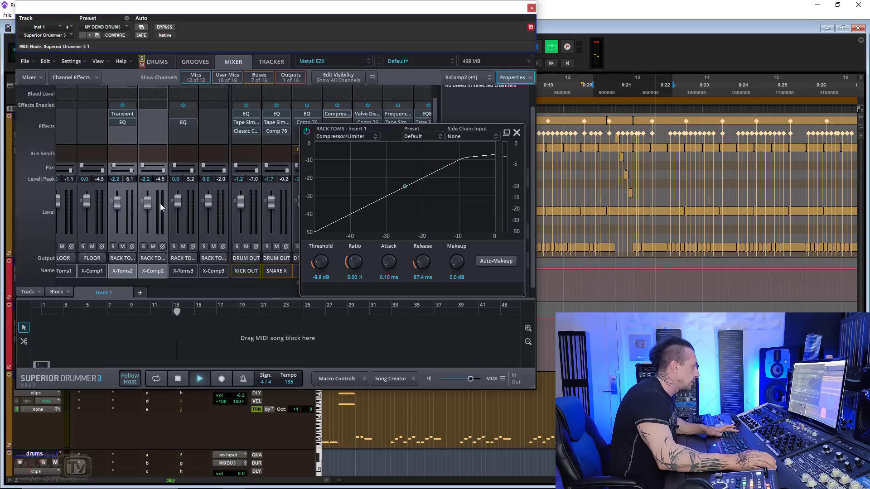
click(516, 132)
Clear the active solo and audition the toms with the rest of the kit.
key(space)
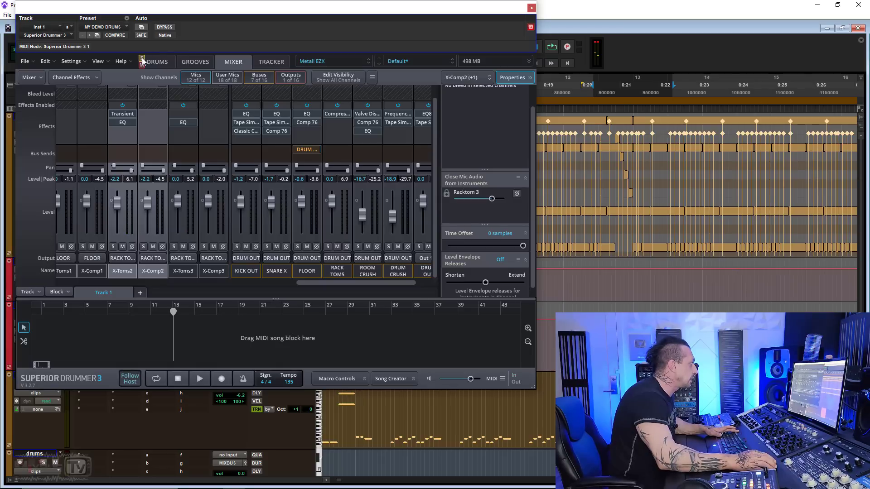
key(space)
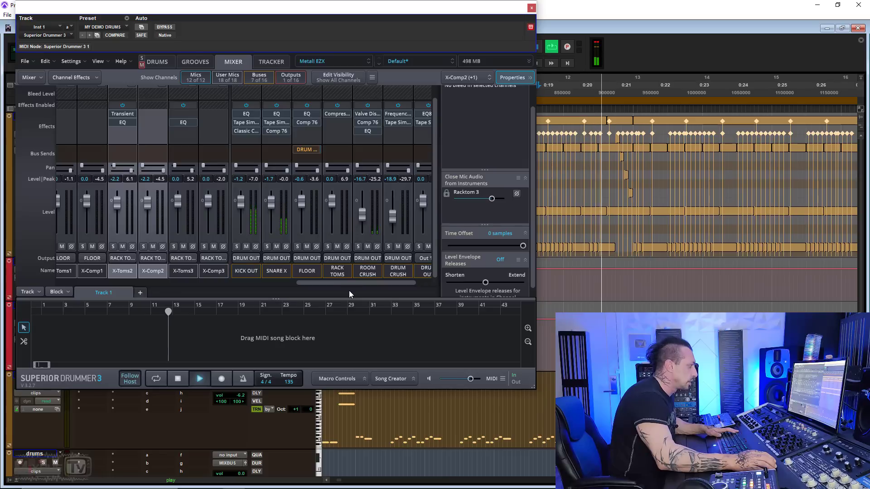
key(space)
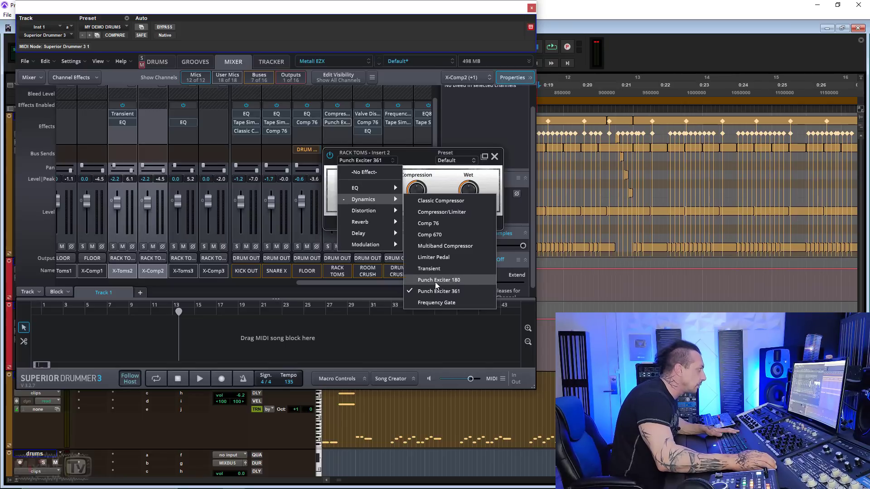
Switch the second insert of the RACK TOMS bus from Punch Exciter 361 to Punch Exciter 180.
click(435, 282)
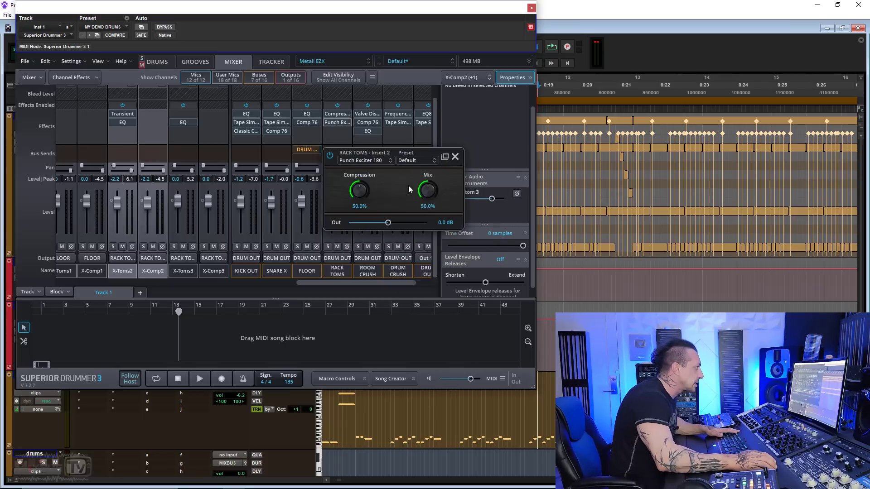
drag(422, 151, 357, 157)
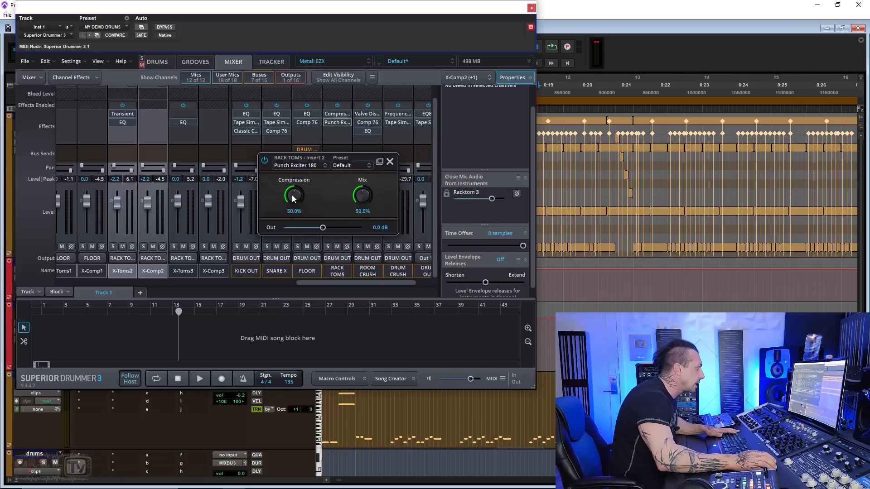
click(390, 161)
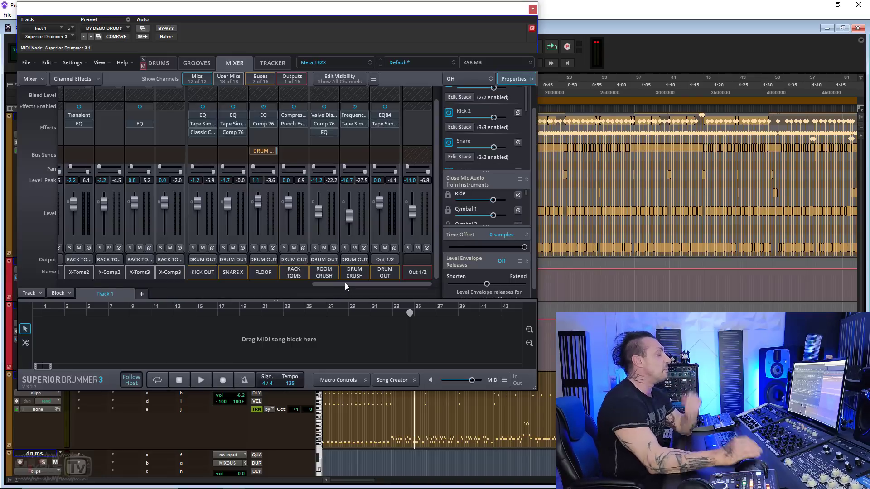
drag(344, 282, 284, 290)
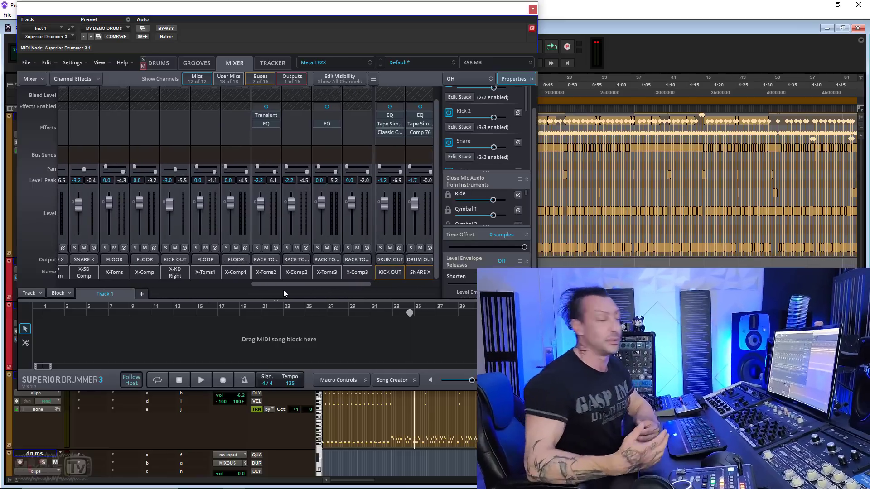